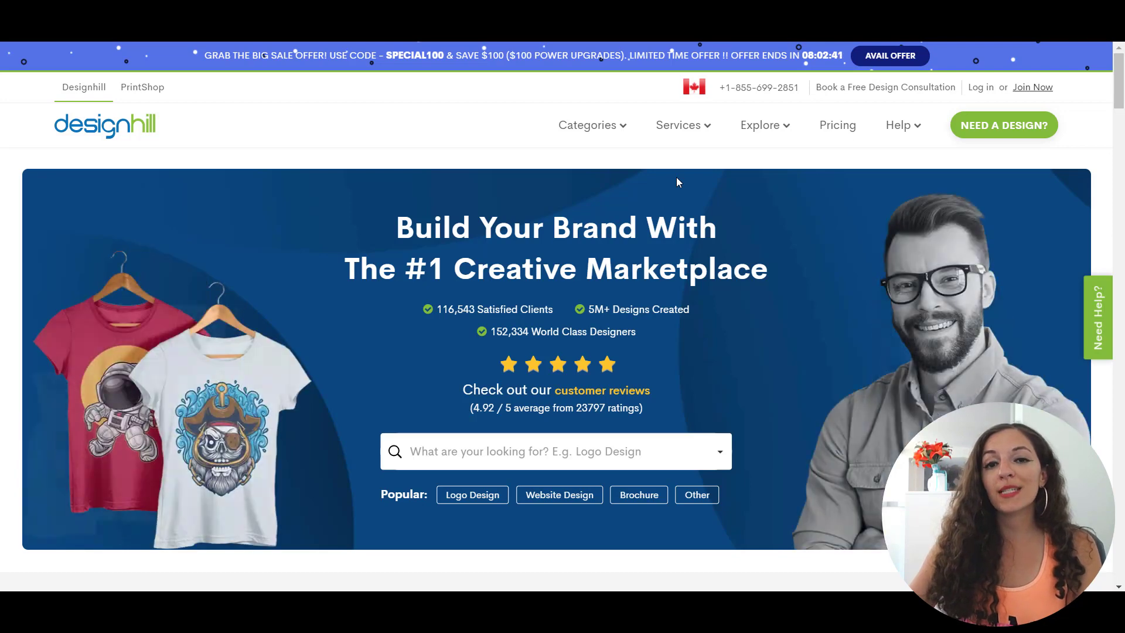
Open the Studio design tool's page from Designhill's services and look through its sample designs.
mouse_move(686, 143)
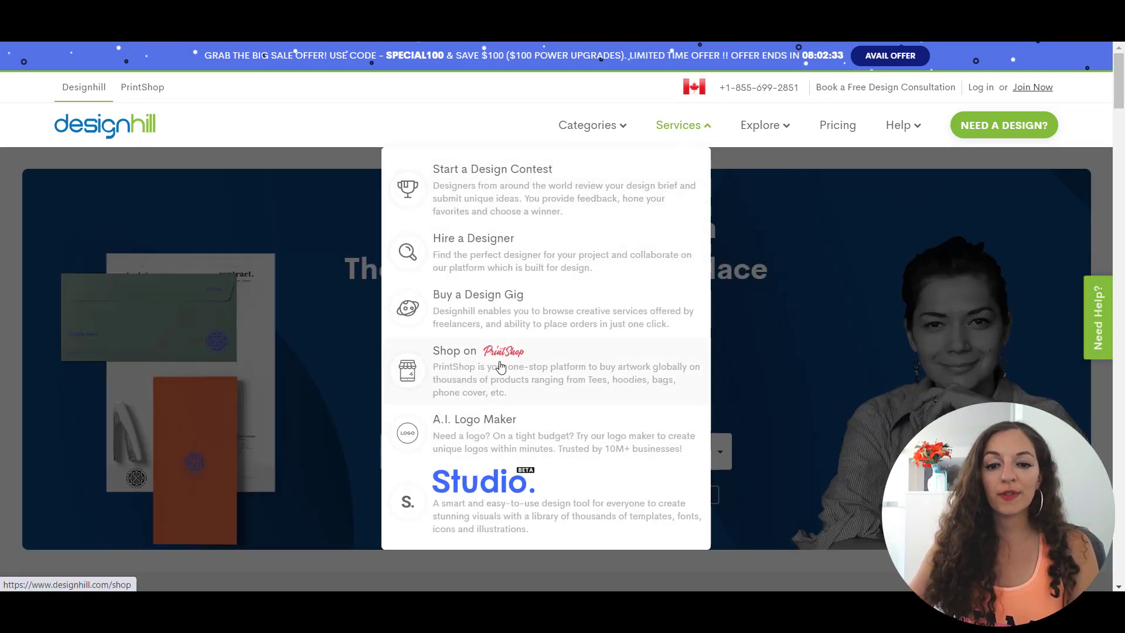
left_click(497, 505)
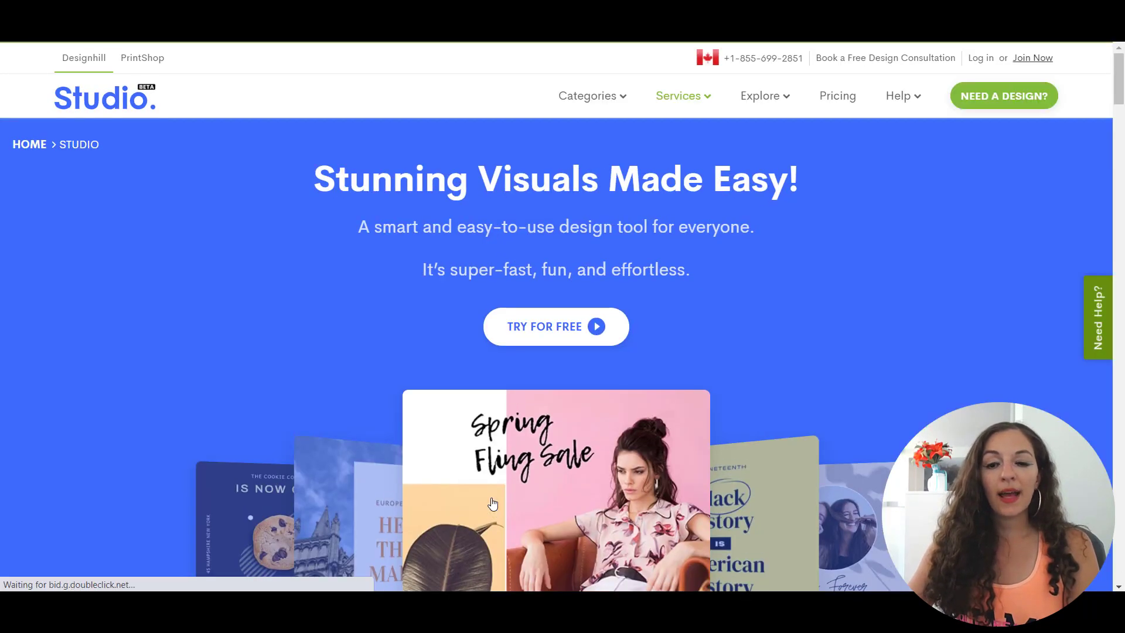
scroll(709, 310, "down", 5)
scroll(719, 312, "down", 14)
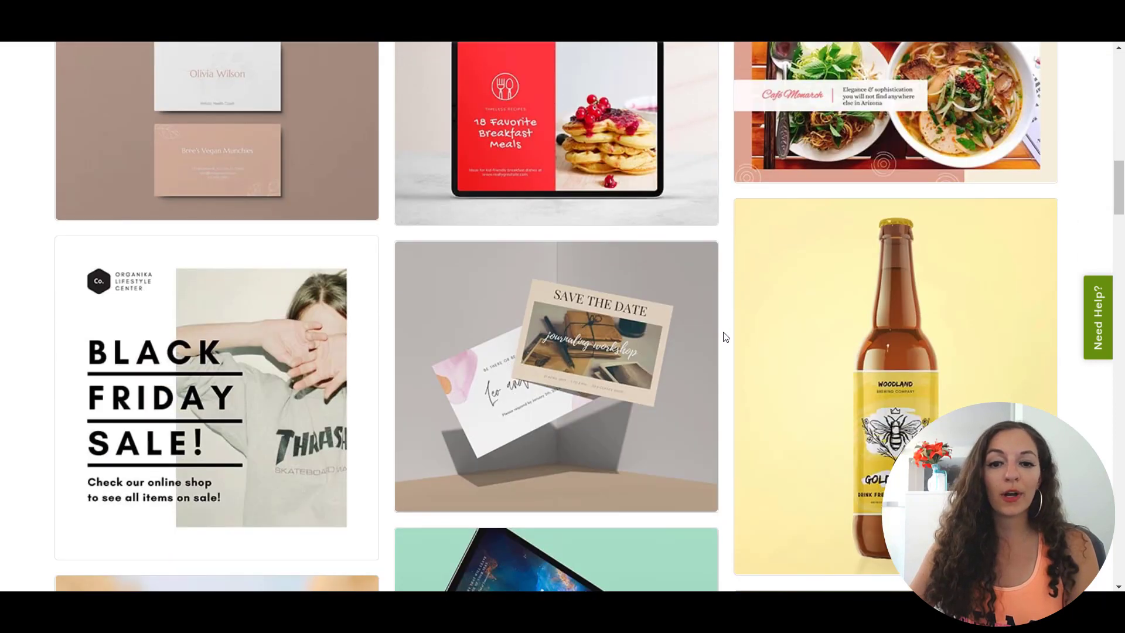
scroll(729, 332, "up", 9)
scroll(735, 331, "down", 12)
scroll(740, 334, "down", 5)
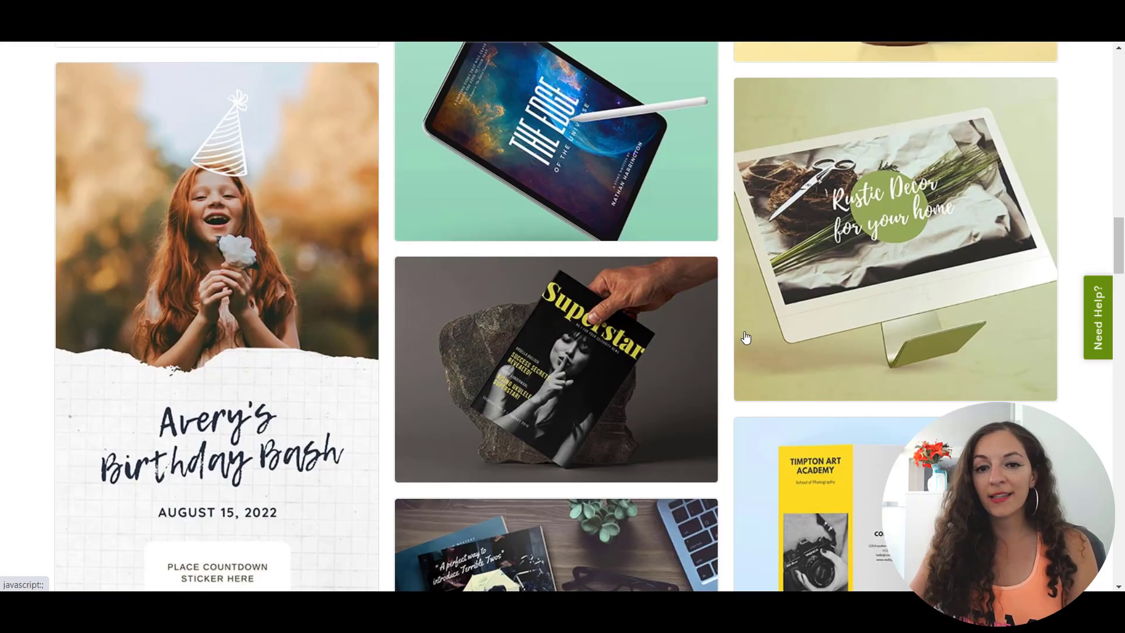
scroll(750, 337, "up", 13)
scroll(755, 337, "up", 10)
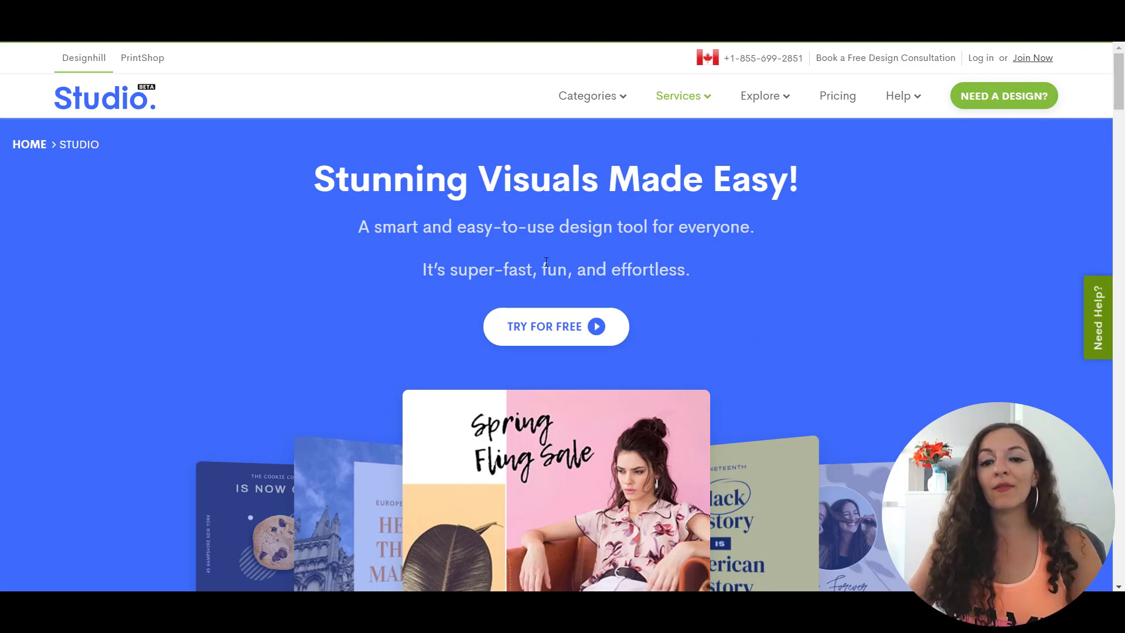
Log in to the Designhill account and open the Studio dashboard.
left_click(560, 335)
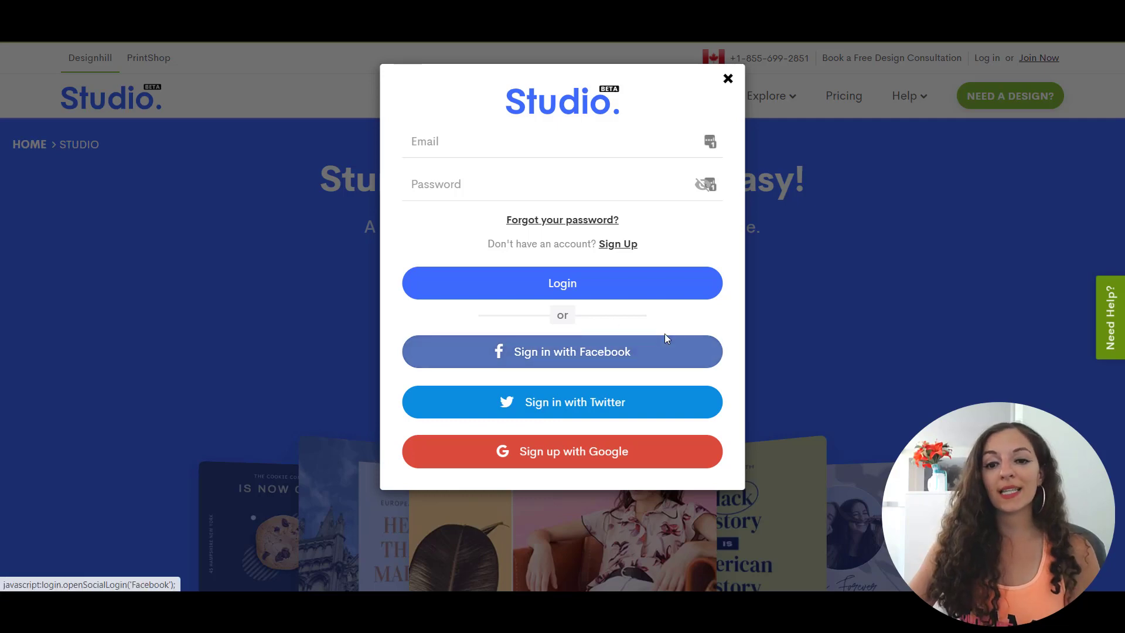
left_click(728, 79)
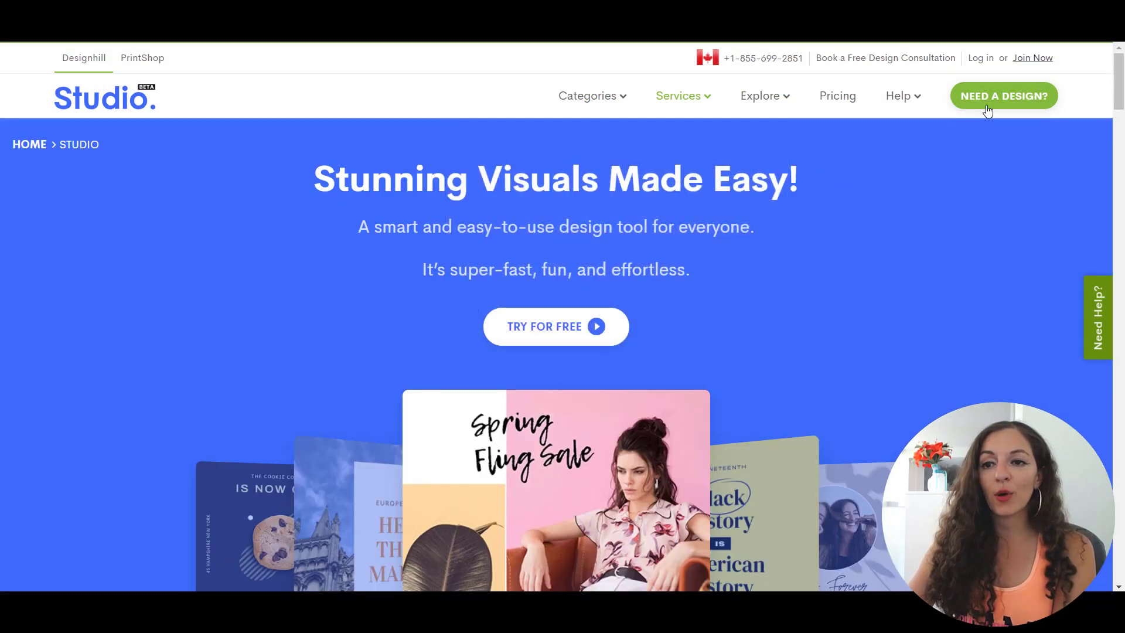
left_click(971, 60)
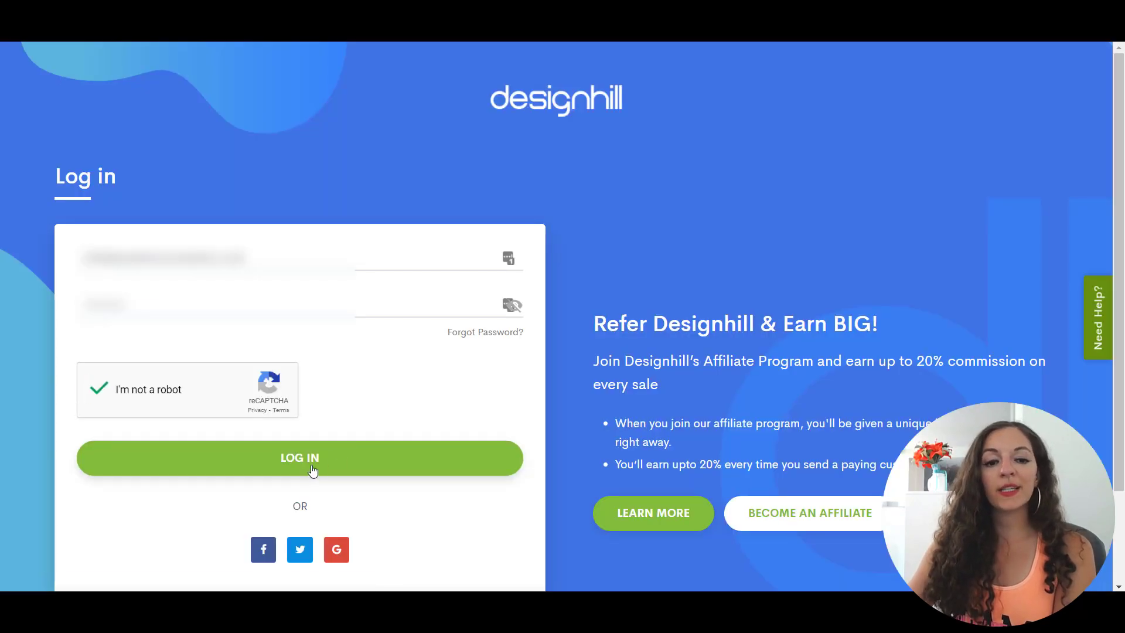
left_click(314, 465)
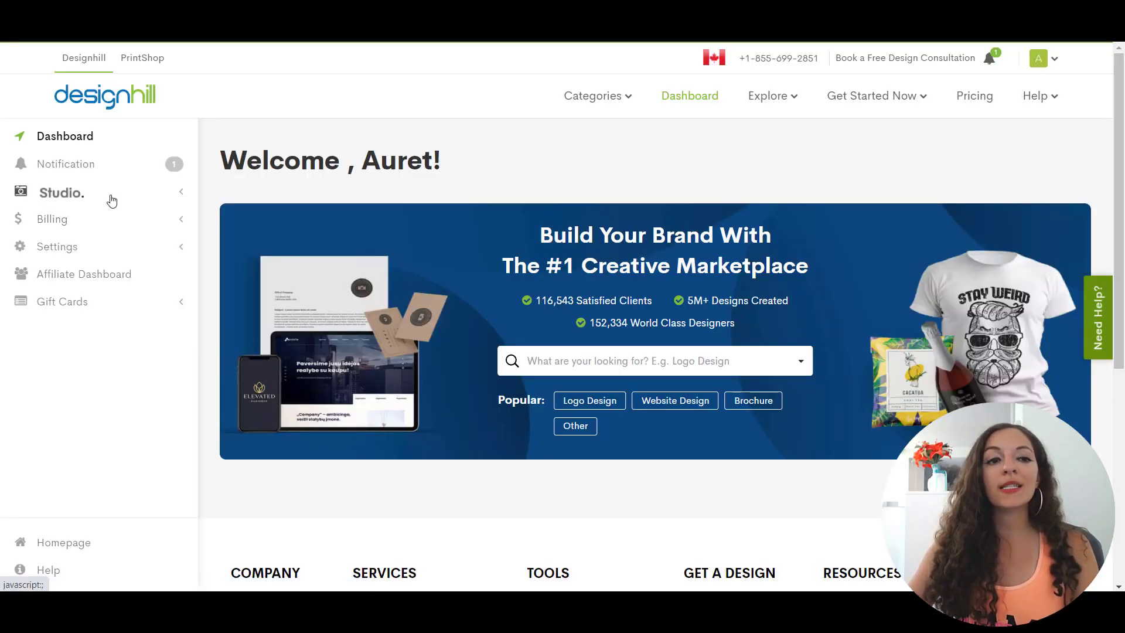
left_click(110, 199)
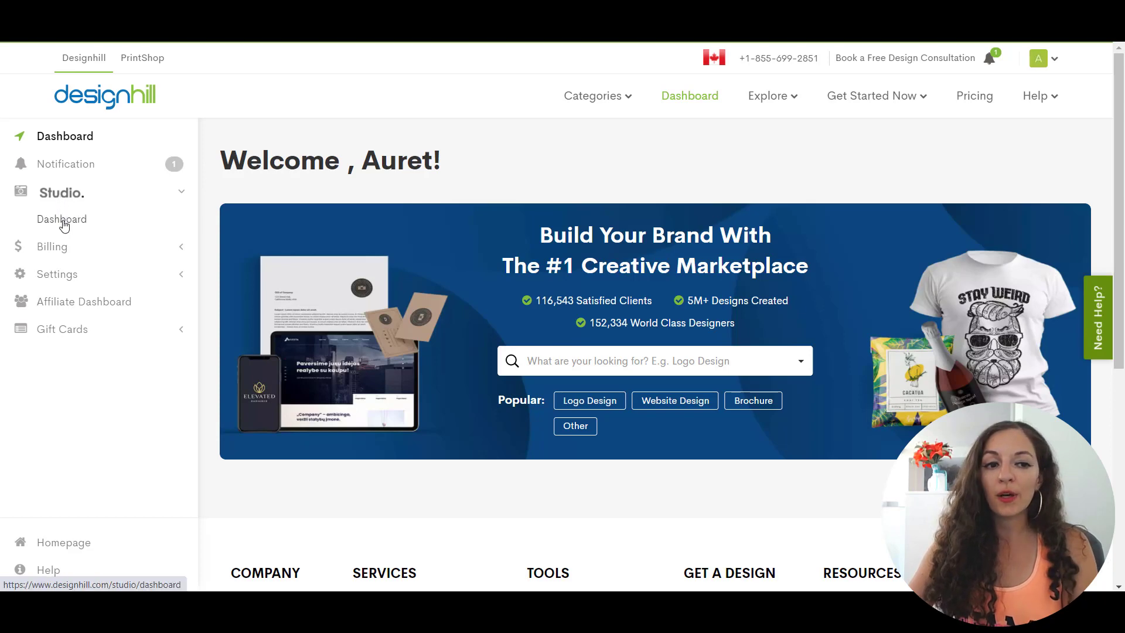
left_click(64, 225)
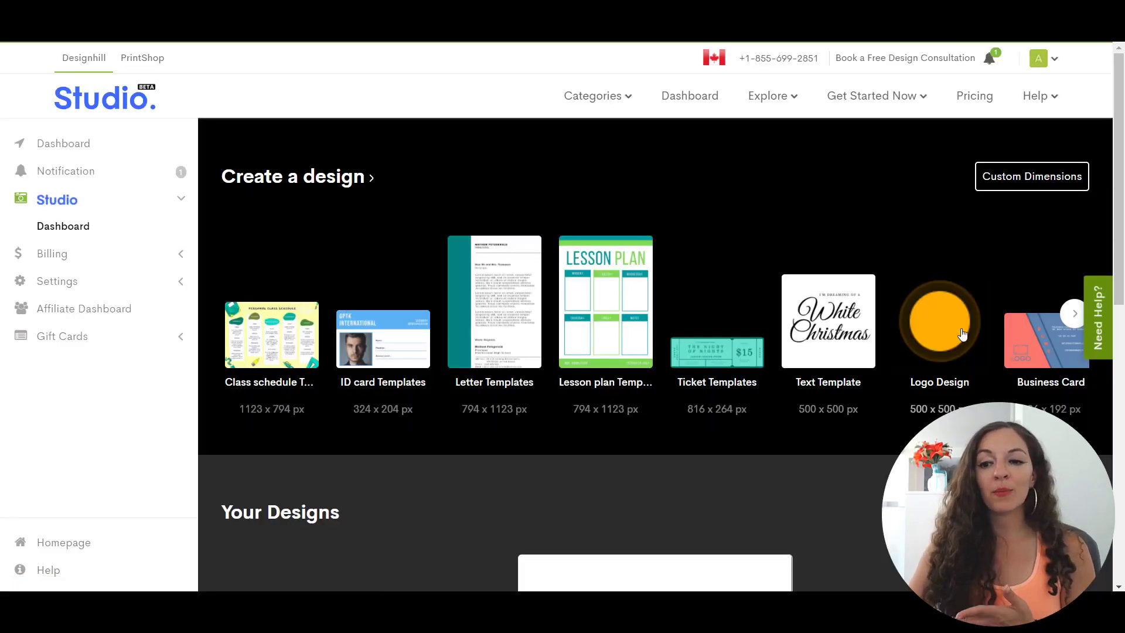
Look through the available design types and start a new YouTube Thumbnail design at 1280 x 720 px.
left_click(1073, 314)
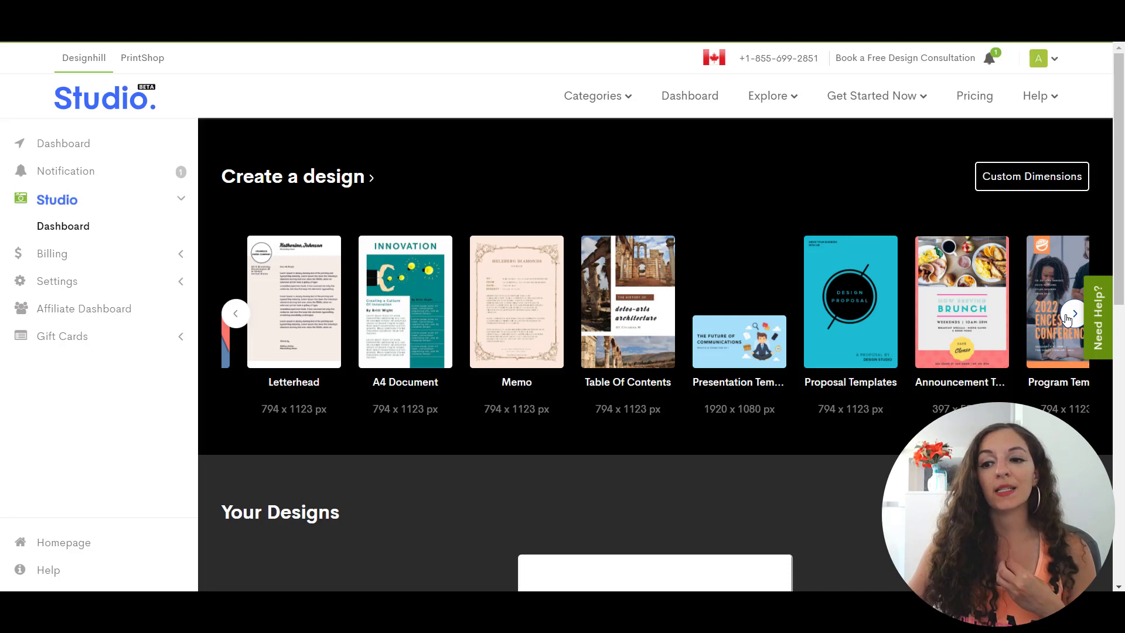
left_click(1073, 314)
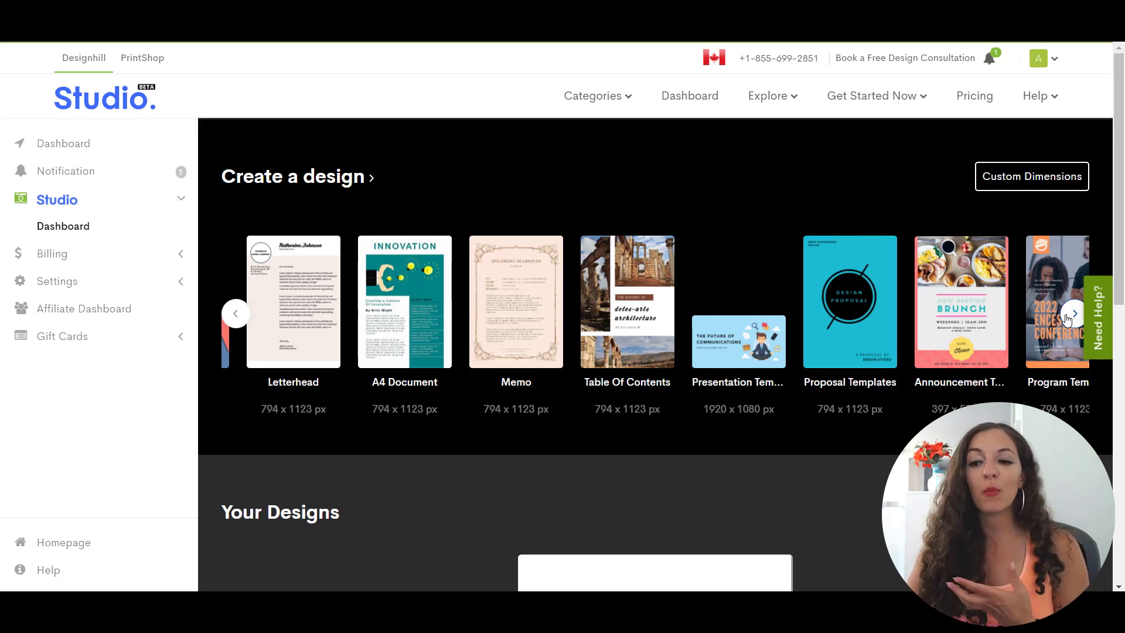
left_click(1073, 315)
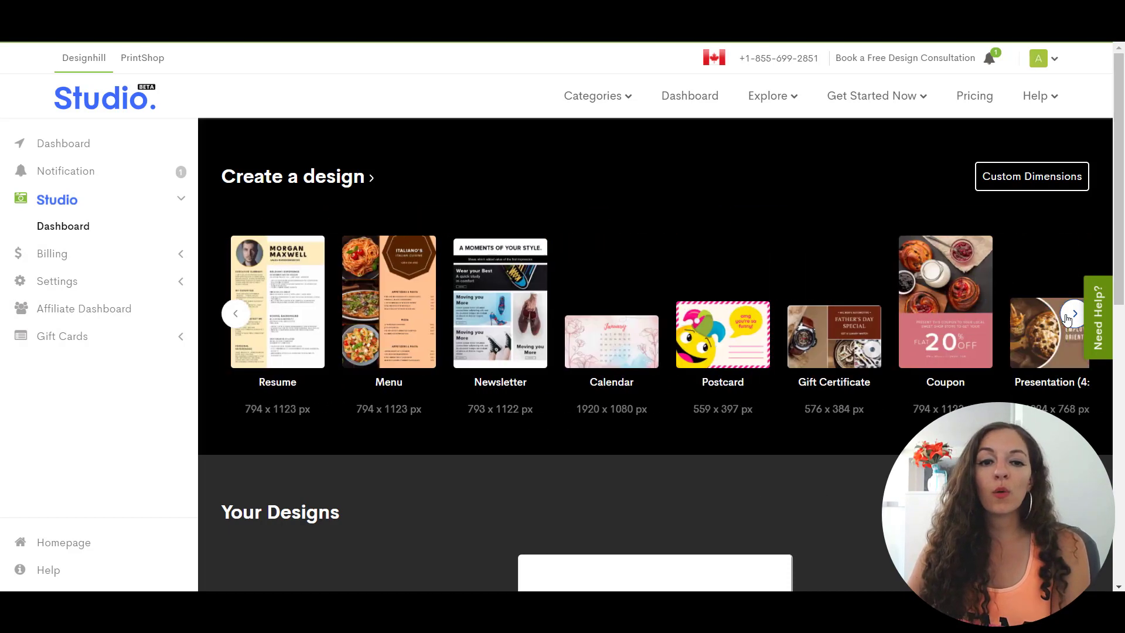
left_click(1073, 315)
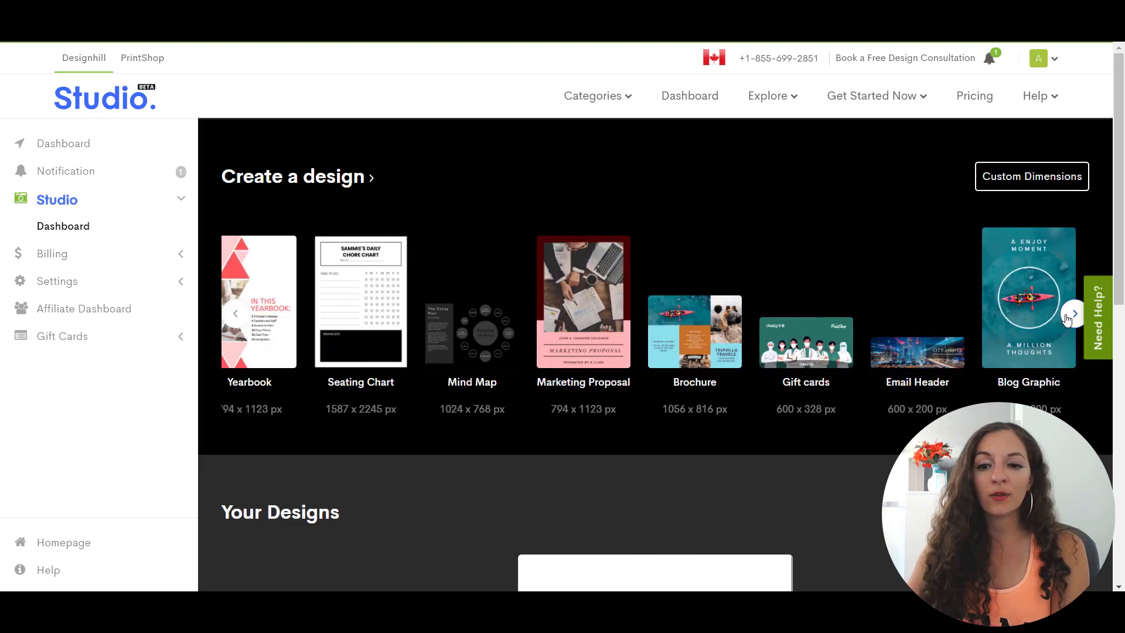
left_click(1073, 315)
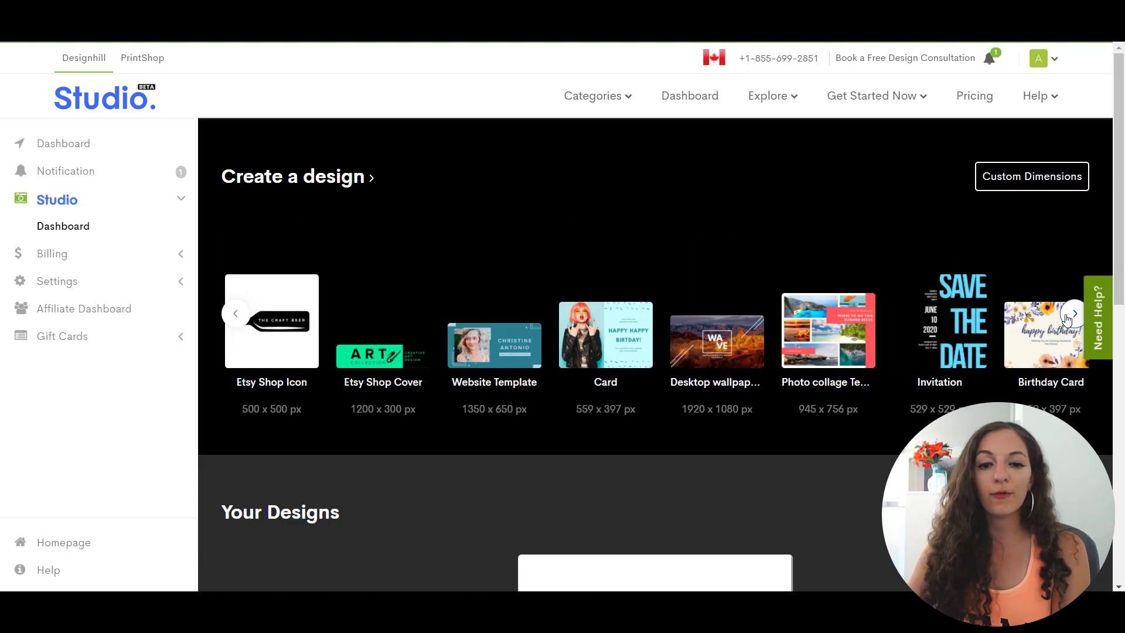
left_click(1067, 319)
left_click(1067, 318)
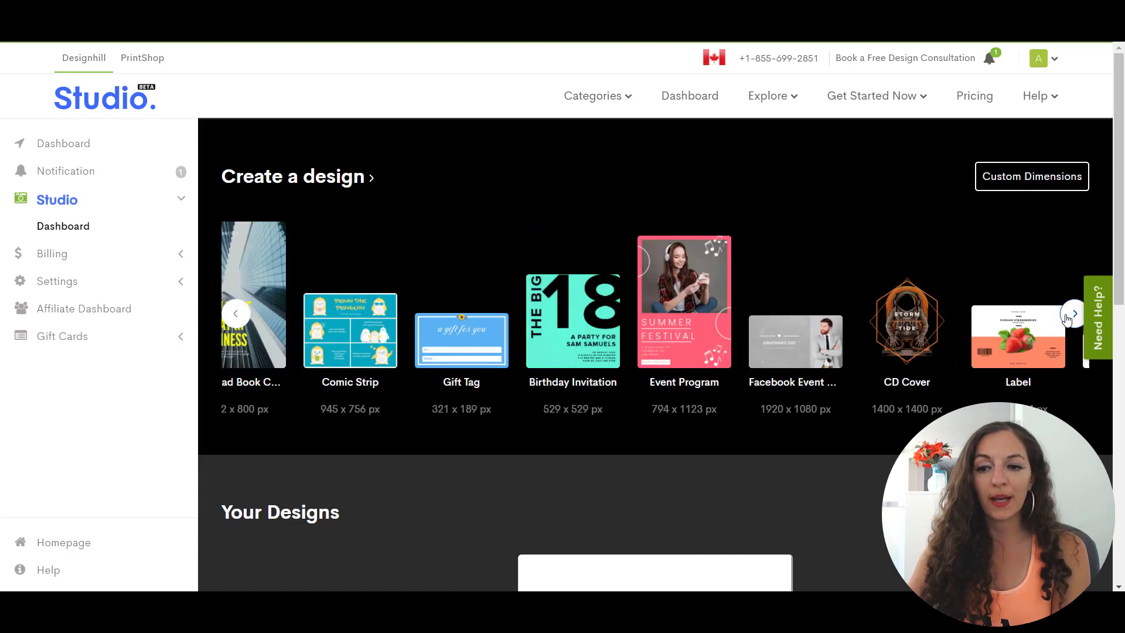
left_click(1068, 319)
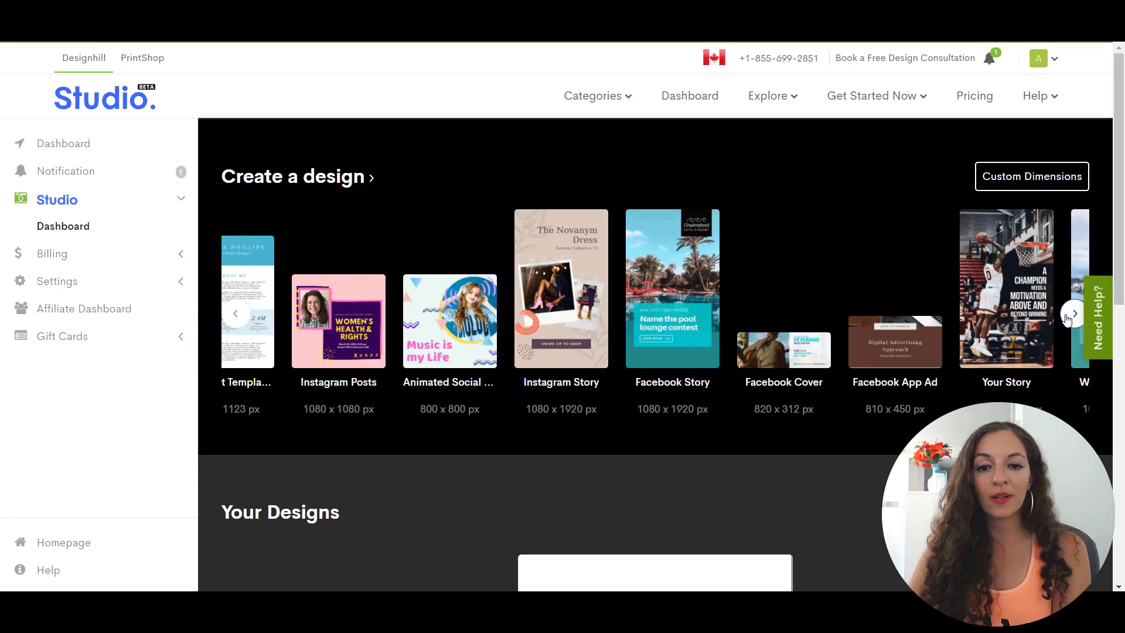
left_click(1068, 319)
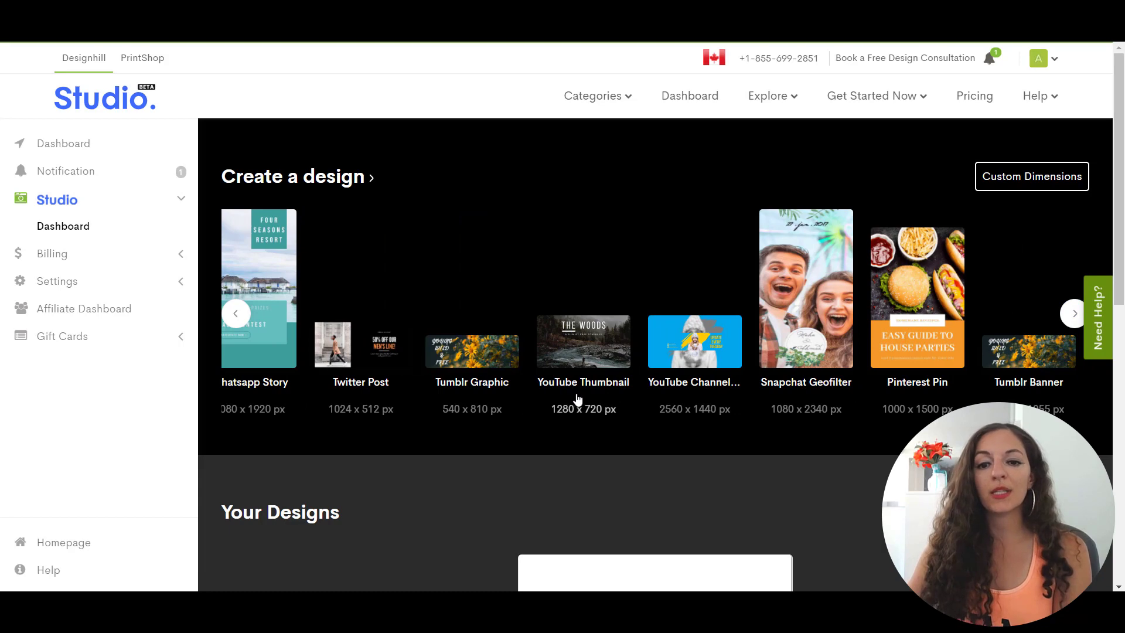
left_click(586, 350)
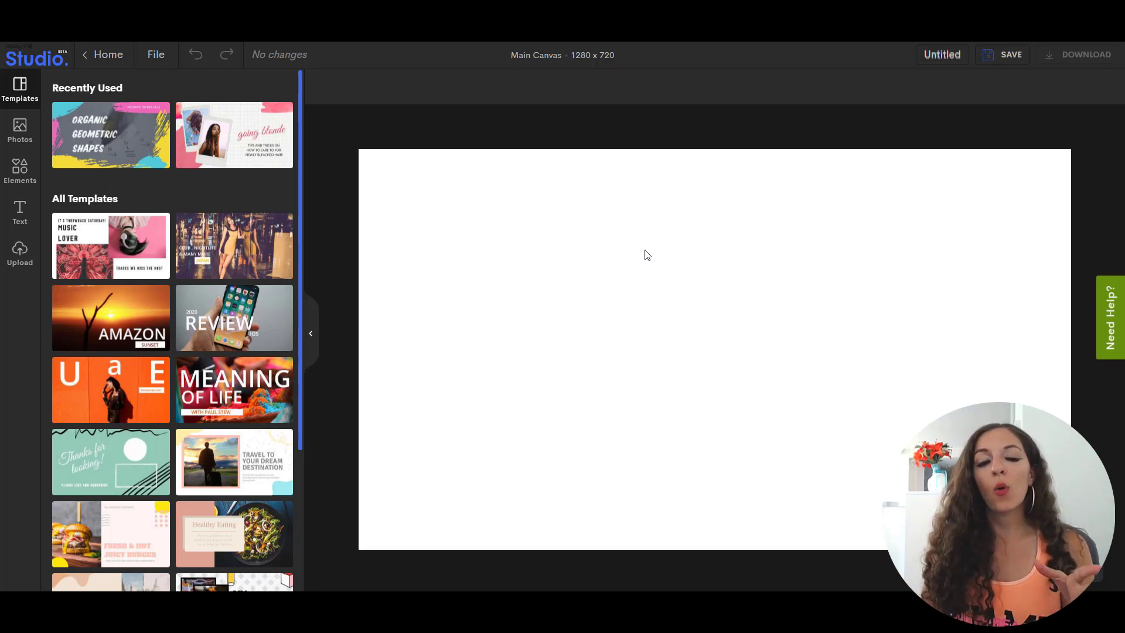
Look through the thumbnail templates and apply the green "Thanks for looking!" template to the canvas.
scroll(197, 328, "down", 8)
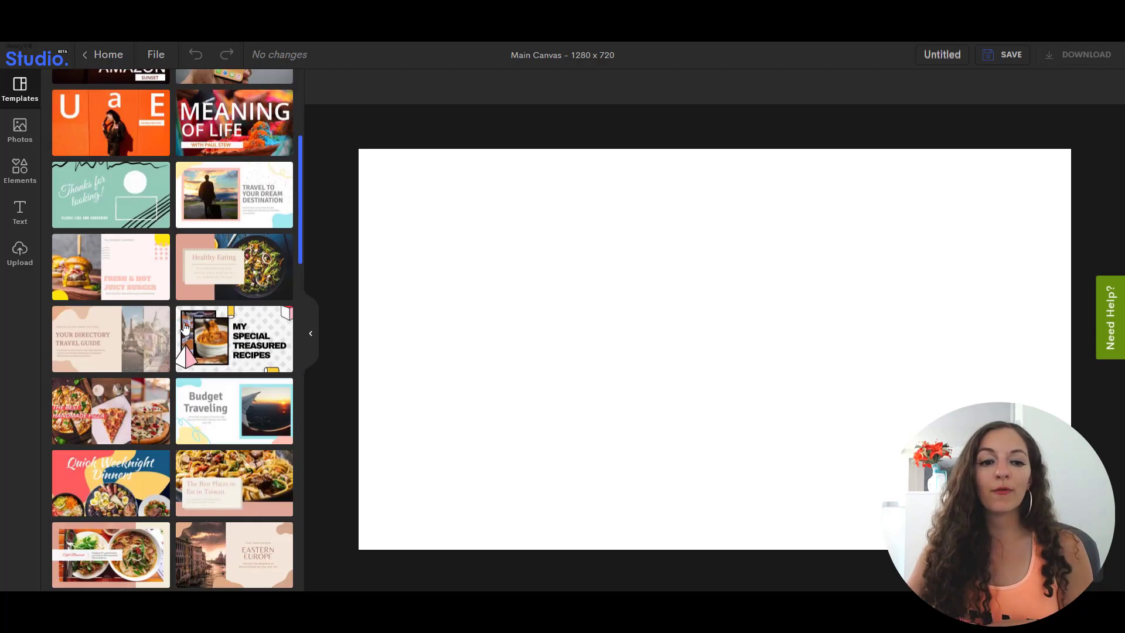
scroll(197, 329, "down", 8)
scroll(217, 332, "up", 2)
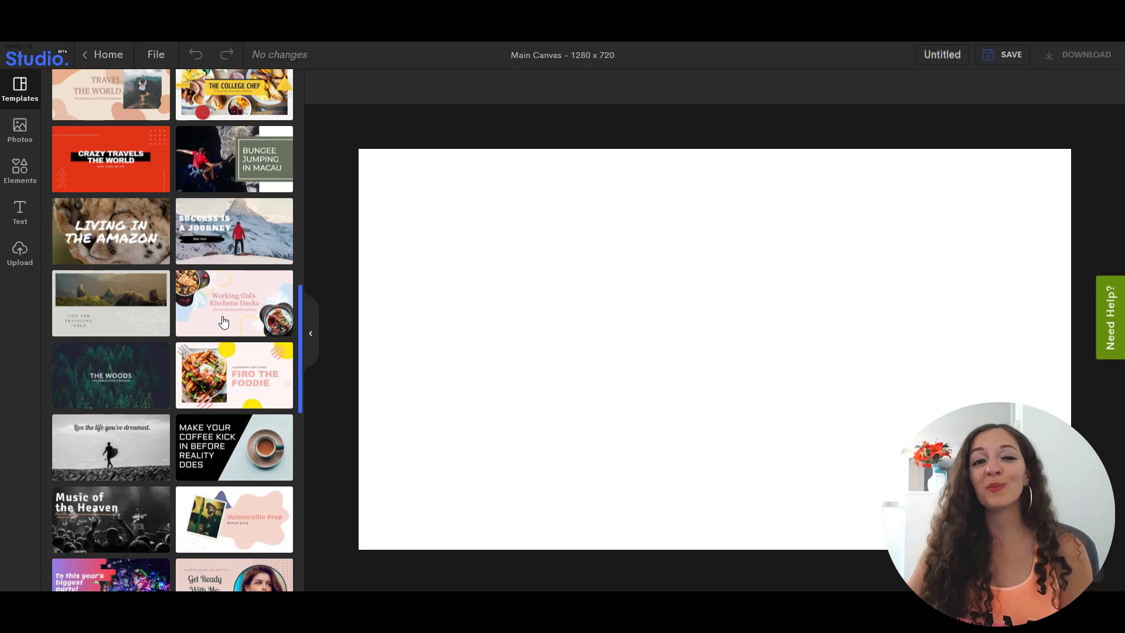
scroll(224, 323, "up", 1)
scroll(224, 321, "up", 4)
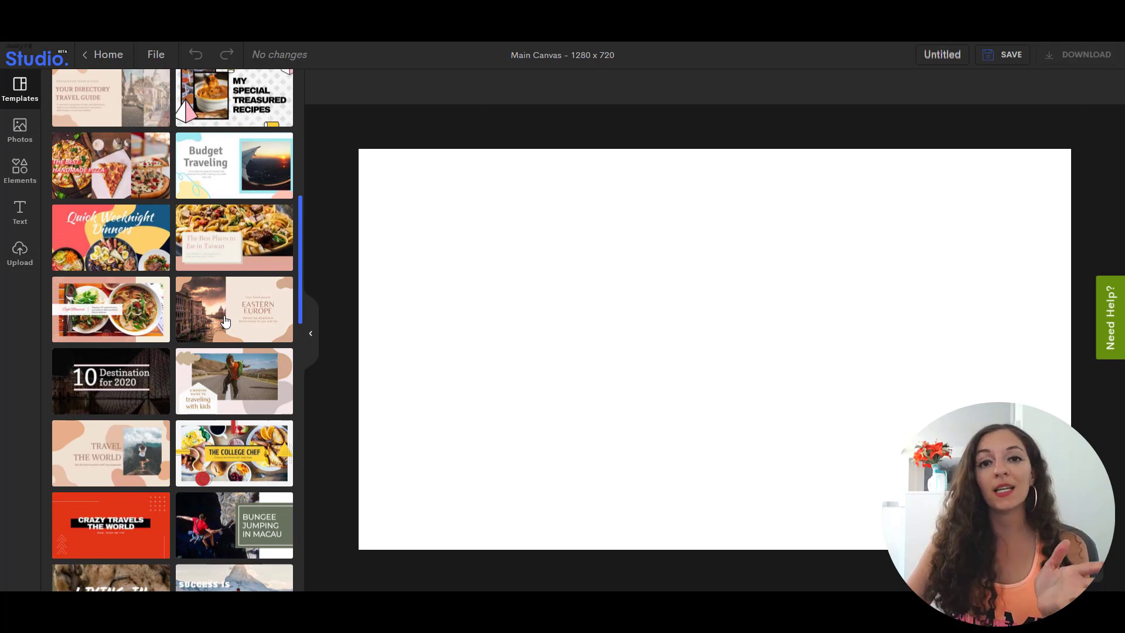
scroll(225, 321, "up", 7)
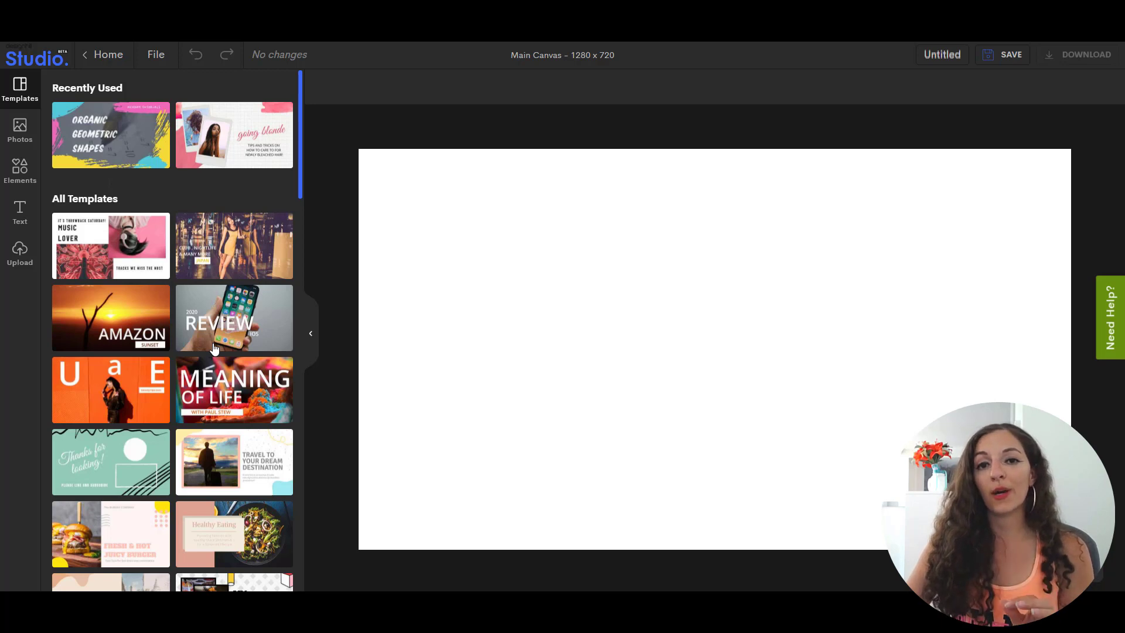
scroll(213, 348, "down", 4)
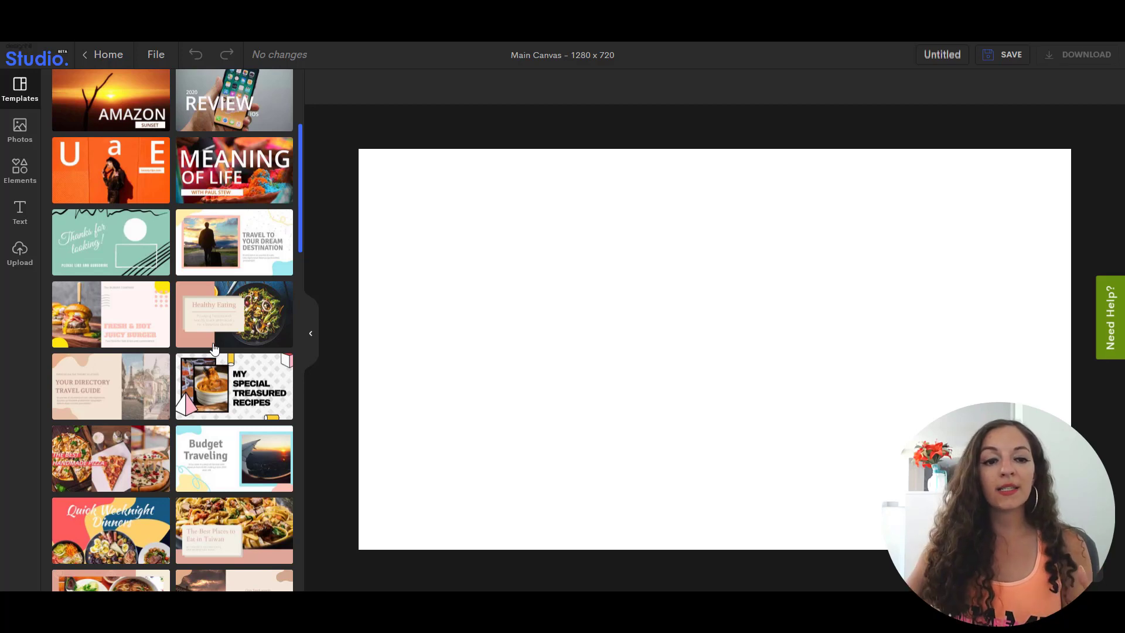
scroll(212, 346, "down", 1)
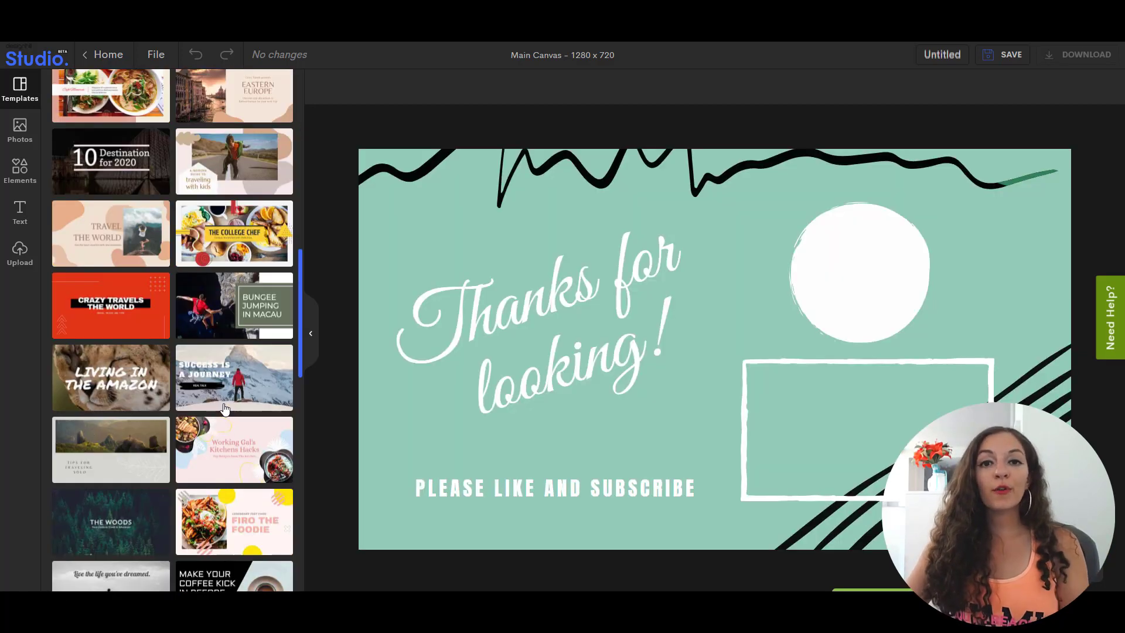
Replace the canvas design with the "Get Ready With Me: Fall Edition" template and select its artwork.
scroll(225, 404, "down", 4)
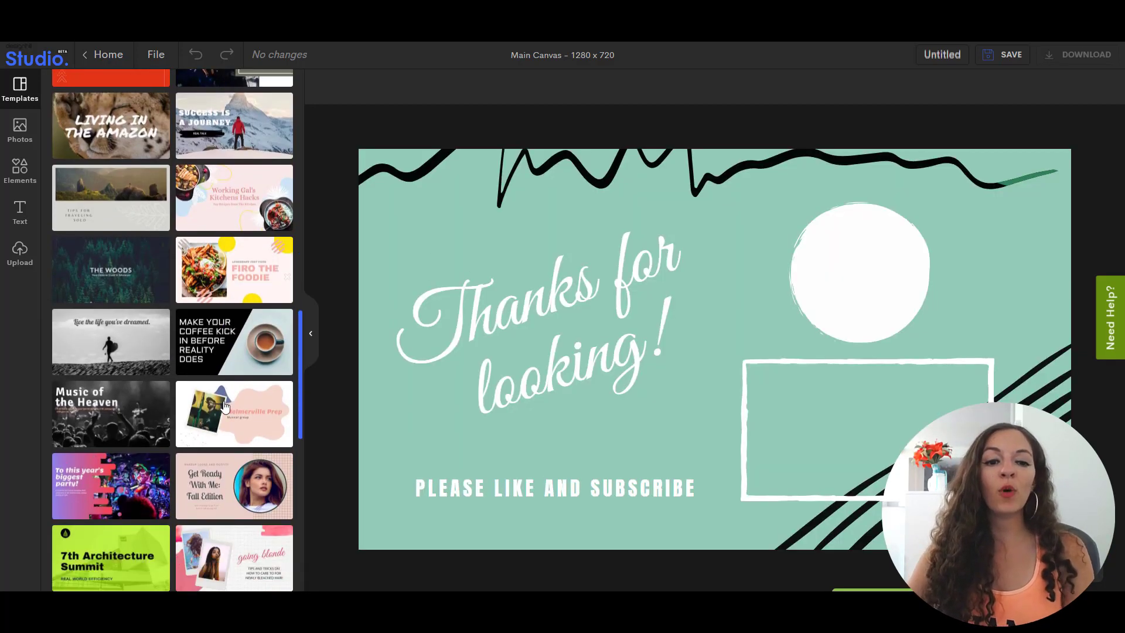
scroll(225, 404, "down", 3)
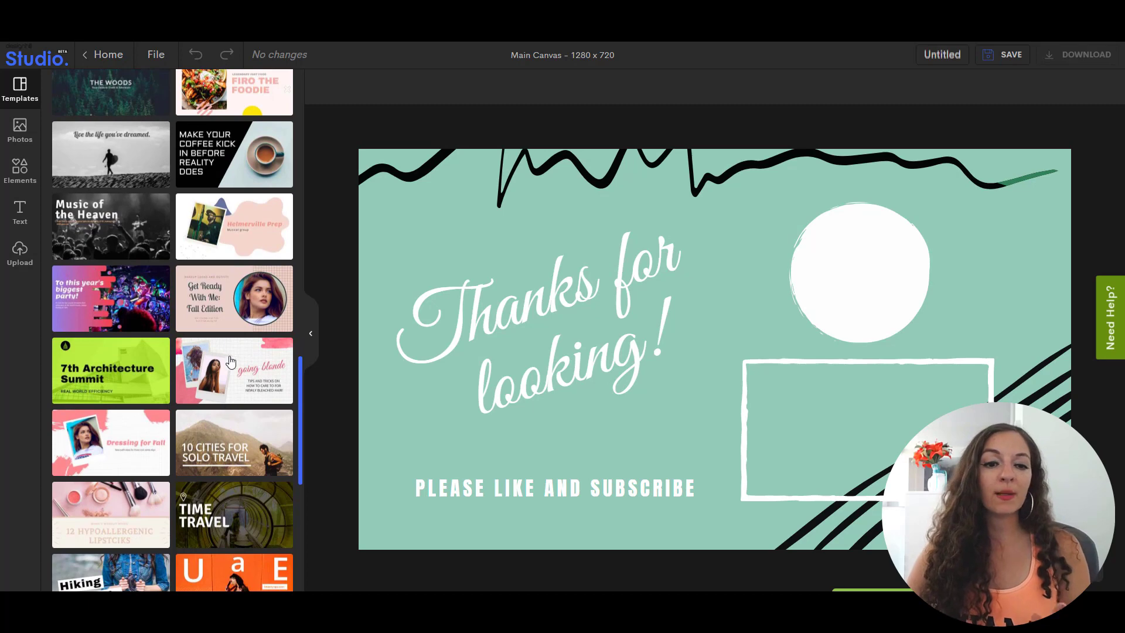
left_click(228, 310)
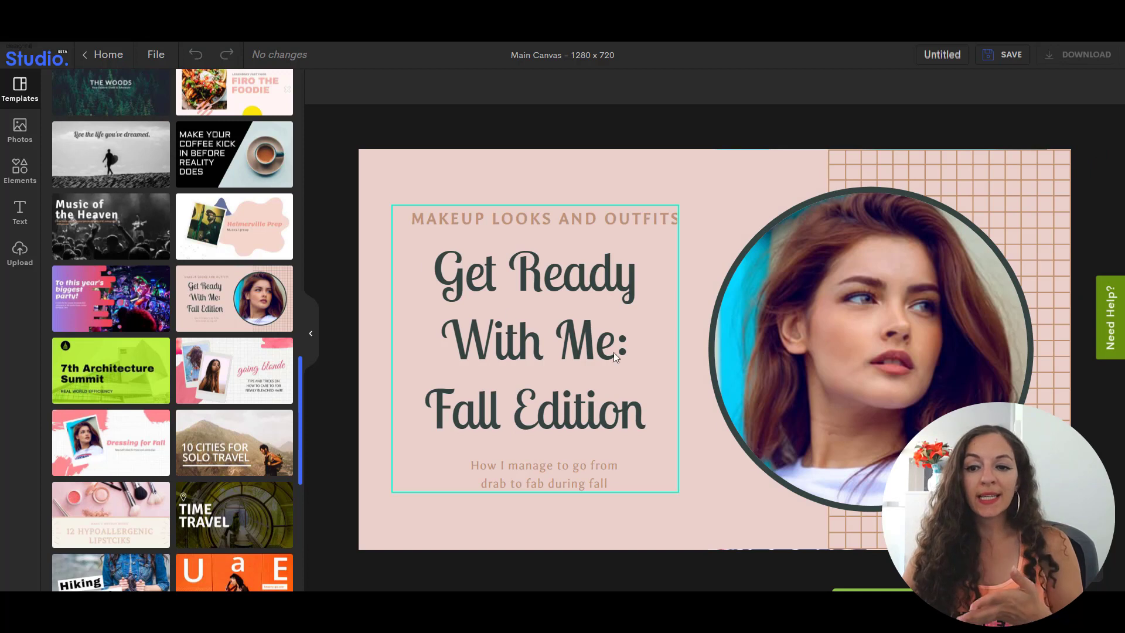
left_click(886, 318)
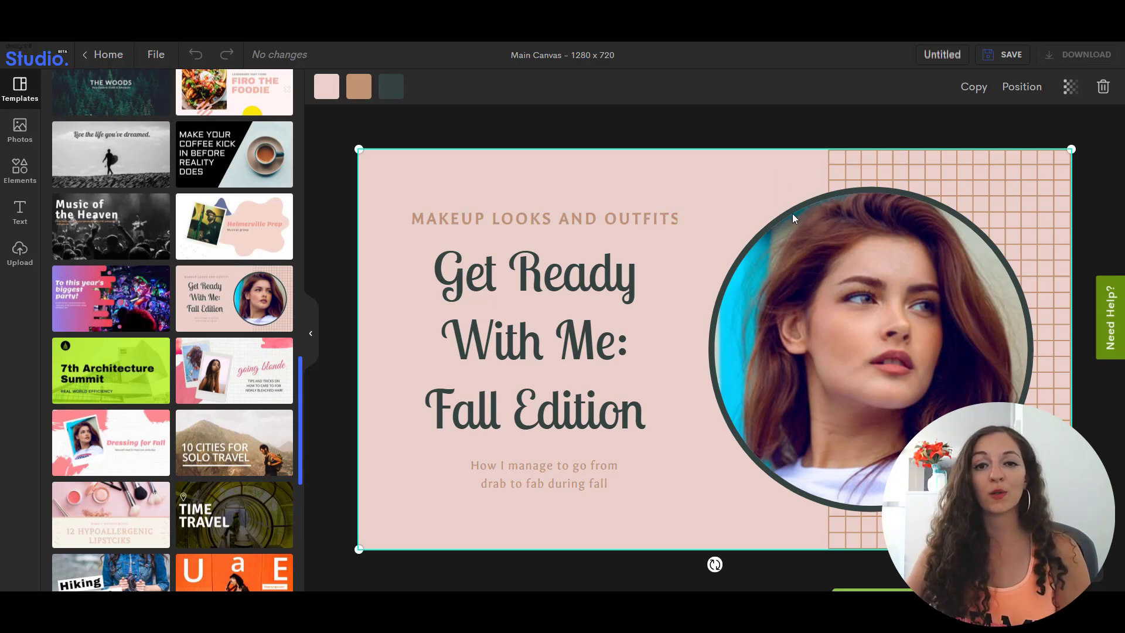
Look through the thumbnail templates and replace the canvas design with the "Organic Geometric Shapes" template.
scroll(189, 407, "down", 6)
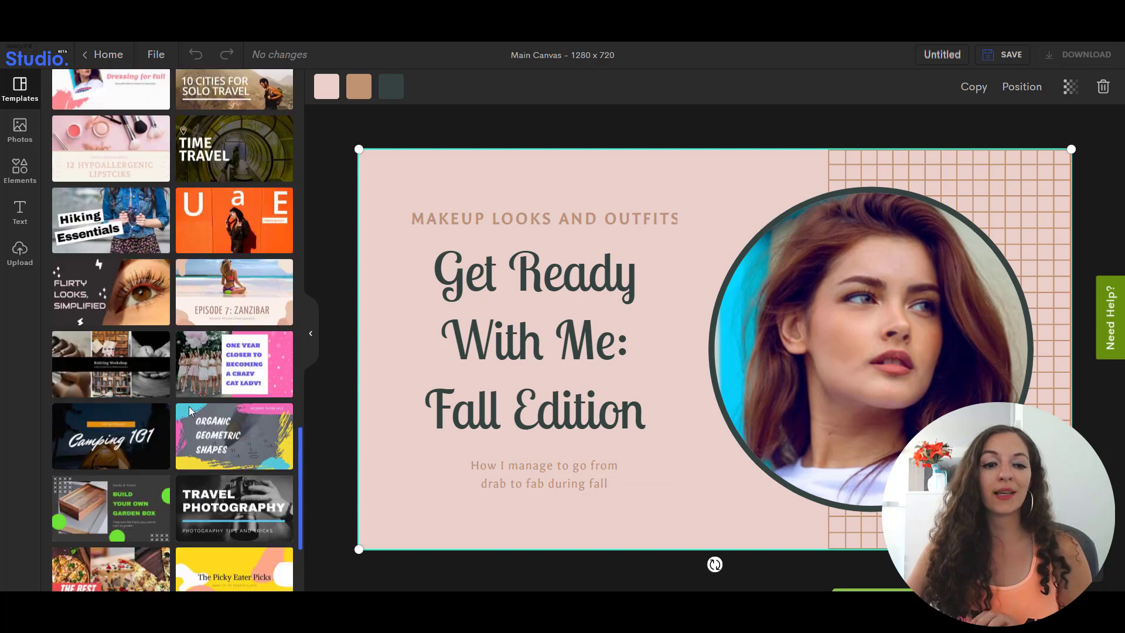
scroll(196, 410, "down", 5)
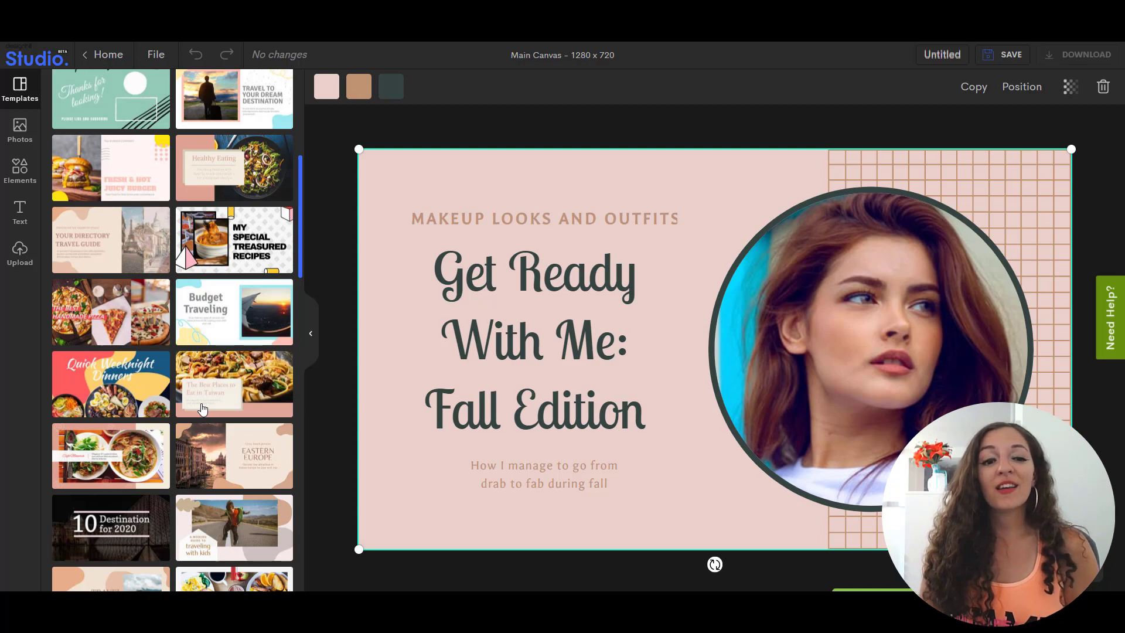
scroll(203, 408, "down", 13)
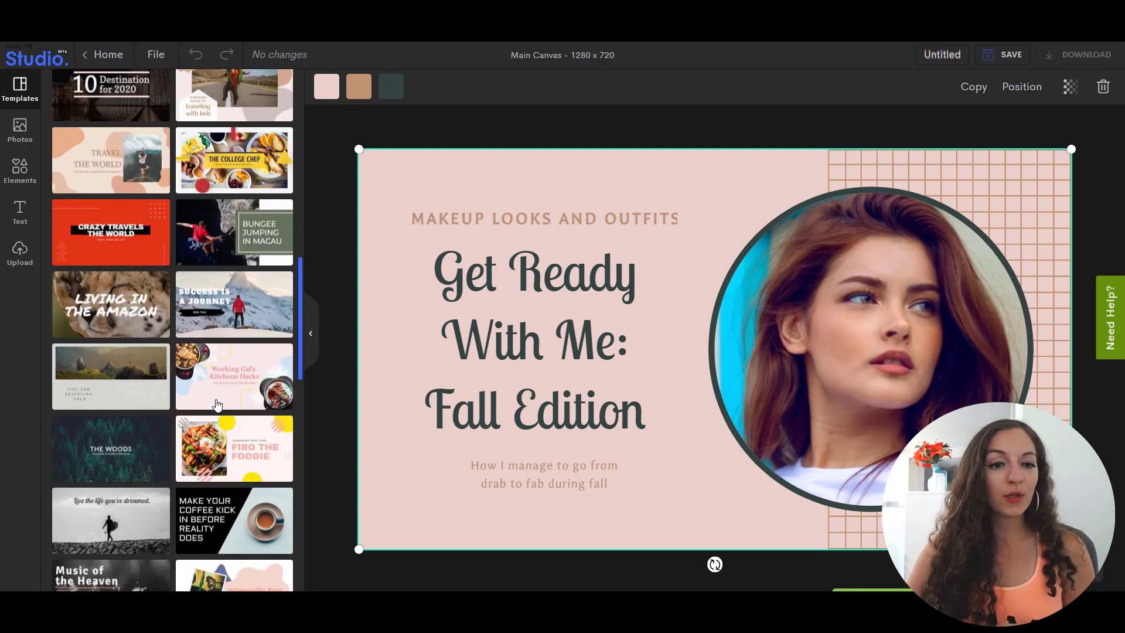
scroll(216, 409, "up", 2)
scroll(217, 408, "down", 4)
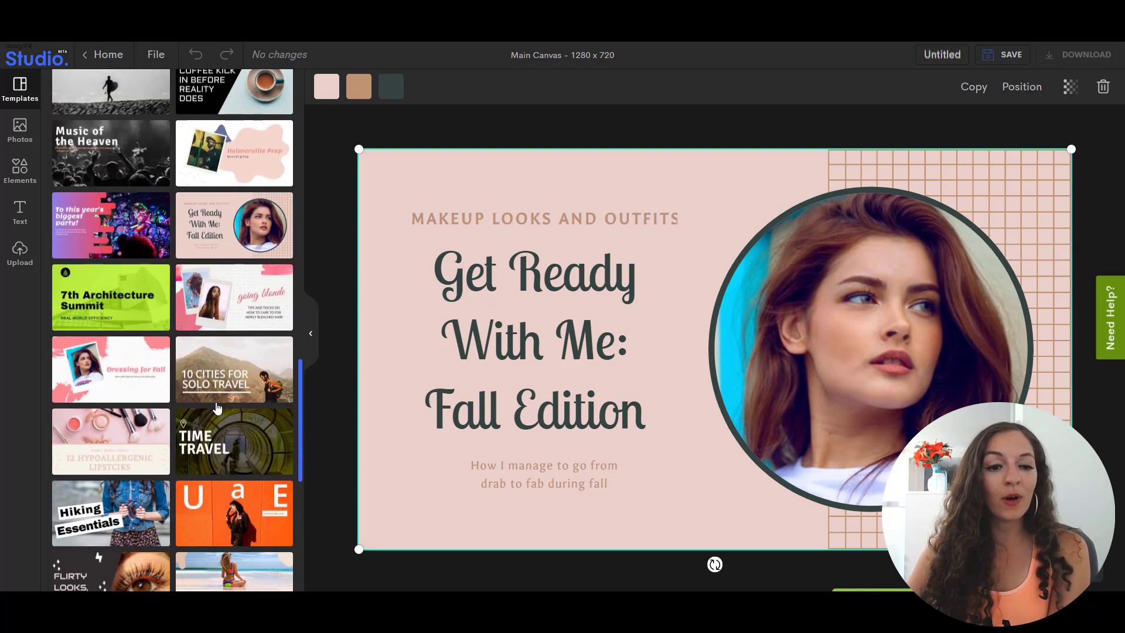
scroll(216, 405, "down", 5)
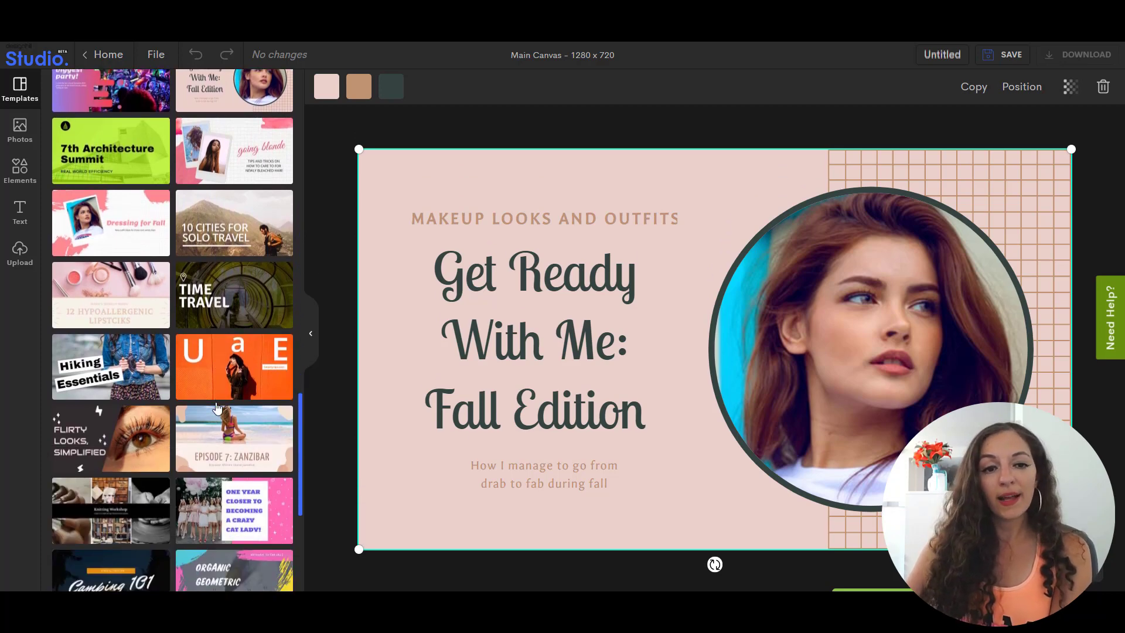
scroll(215, 402, "down", 4)
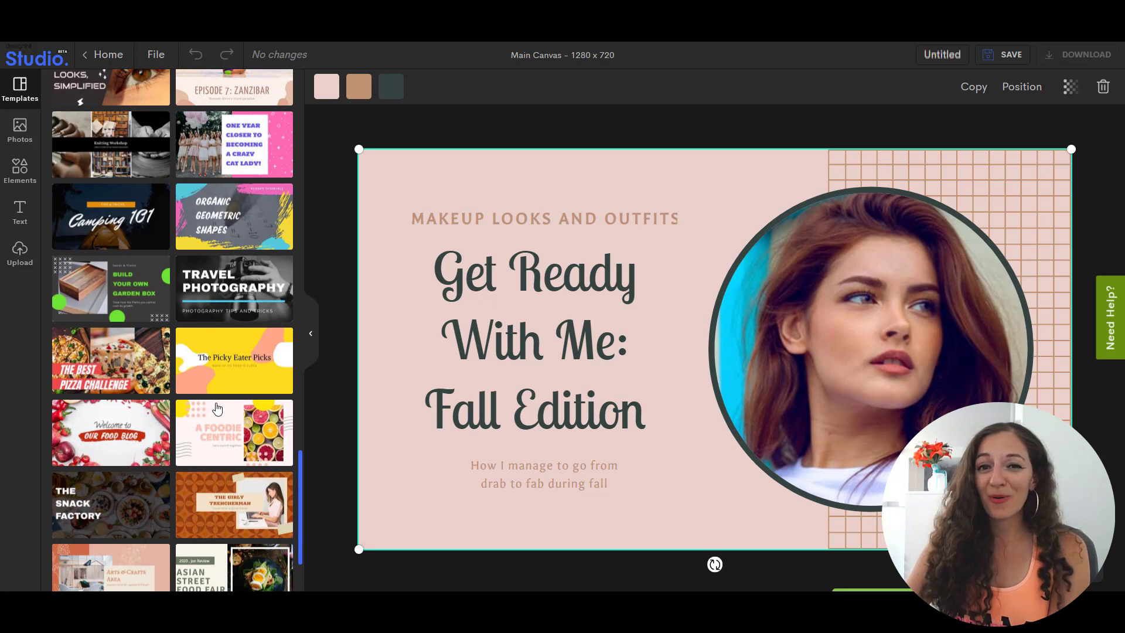
scroll(217, 408, "down", 2)
scroll(217, 408, "up", 5)
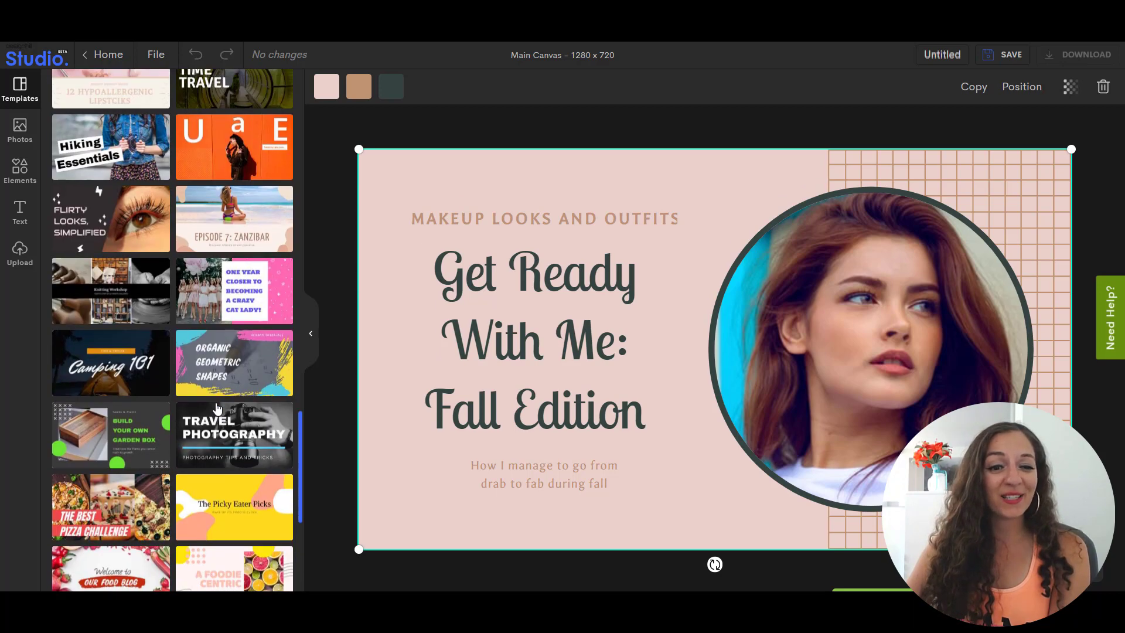
left_click(228, 369)
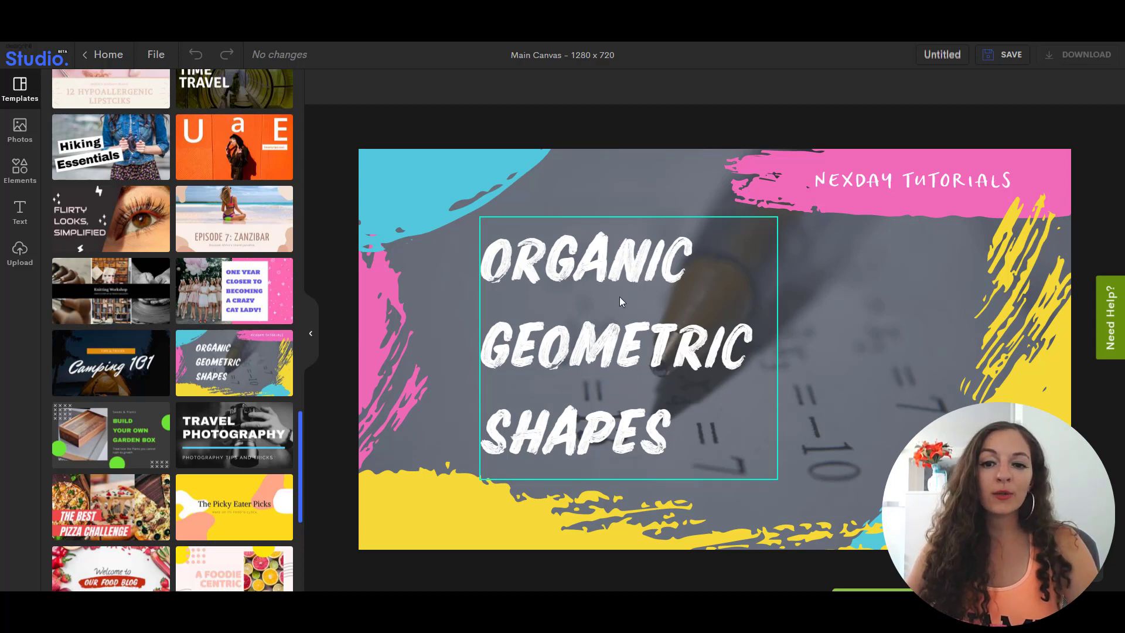
Replace the "Organic Geometric Shapes" headline text with "EASY & QUICK THUMBNAIL DESIGN", with DESIGN on its own line.
left_click(617, 342)
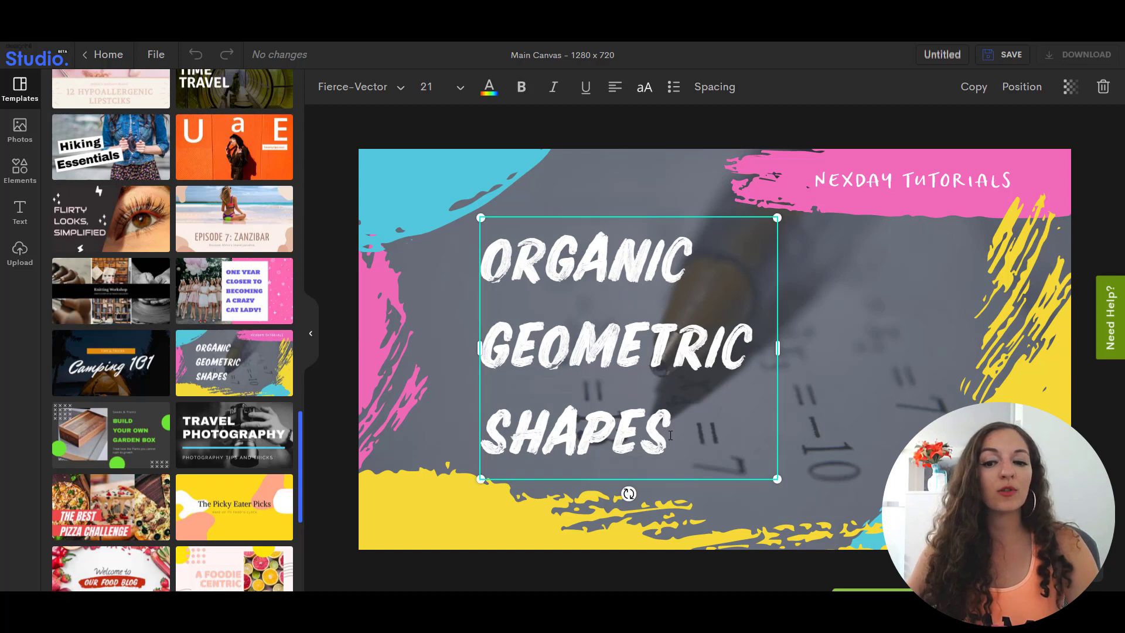
left_click_drag(670, 436, 467, 231)
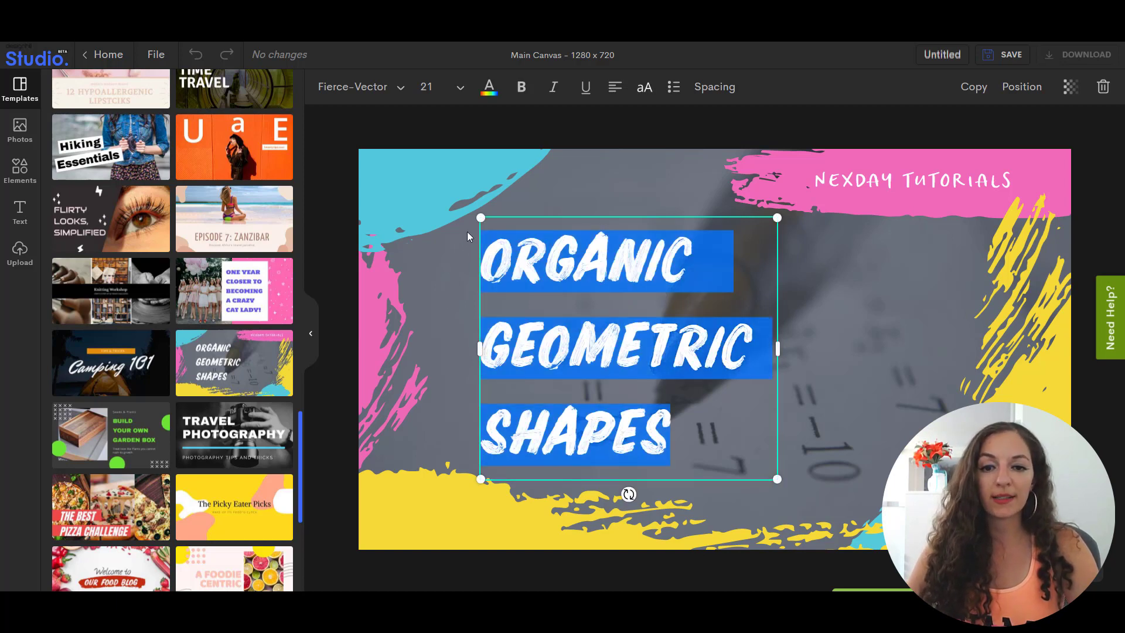
key("BackSpace")
type("EASY ")
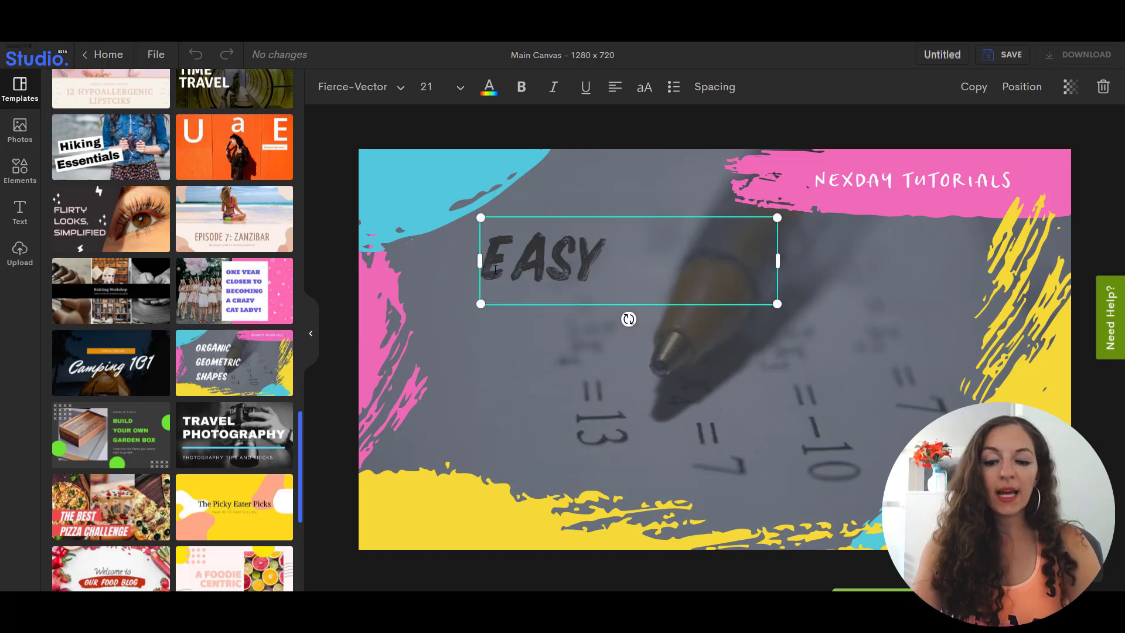
type("& QUICK THU")
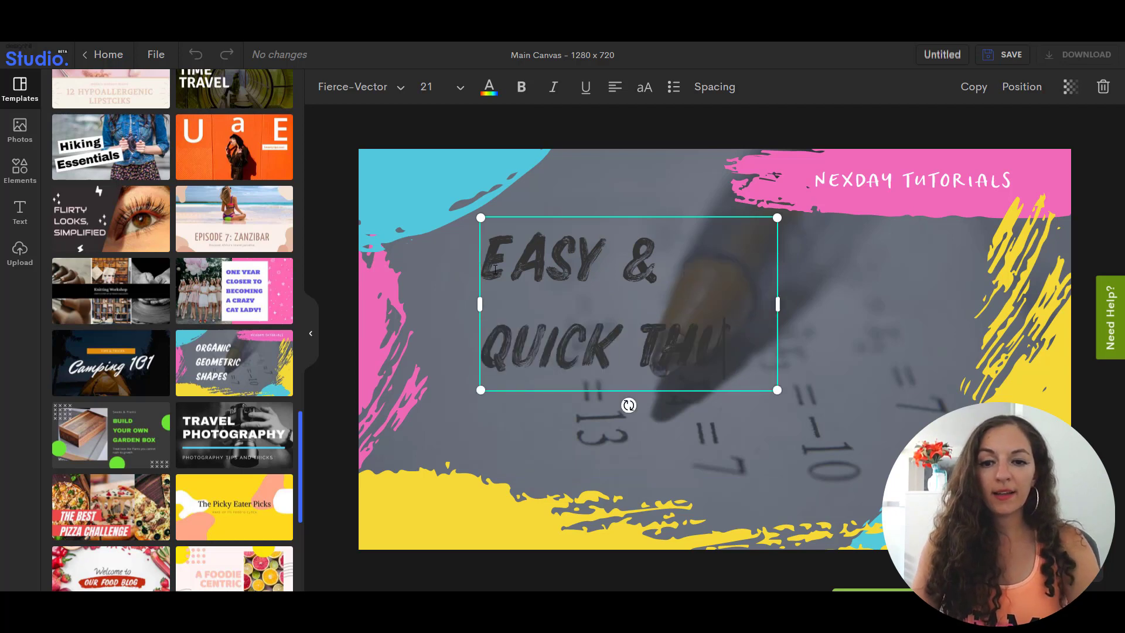
type("MBNAIL")
key("Return")
type("DESI")
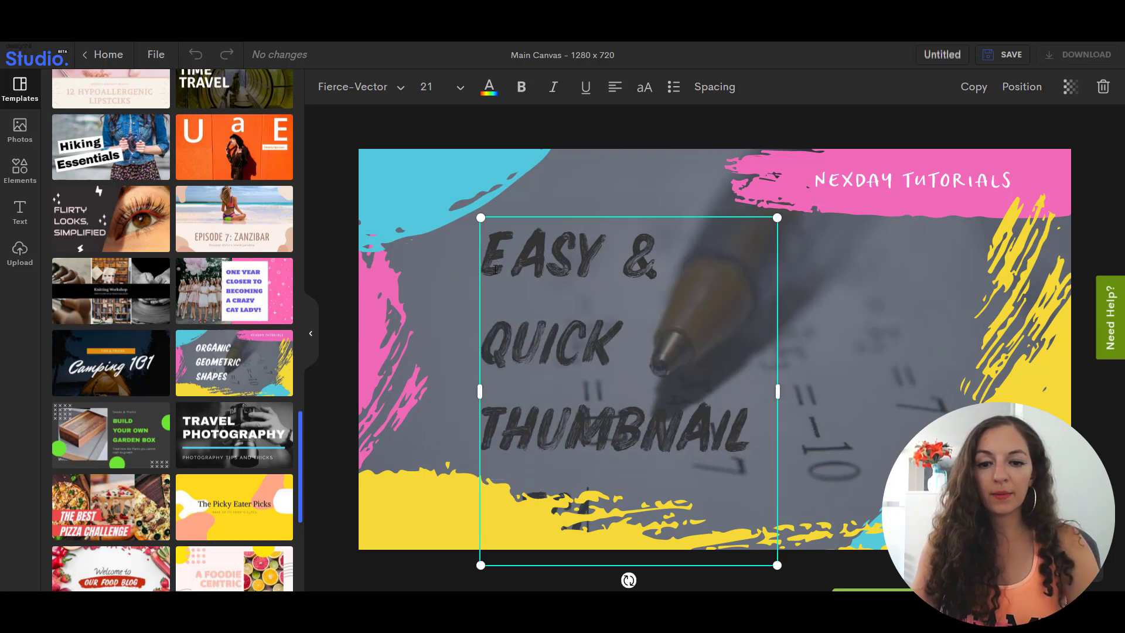
type("GN")
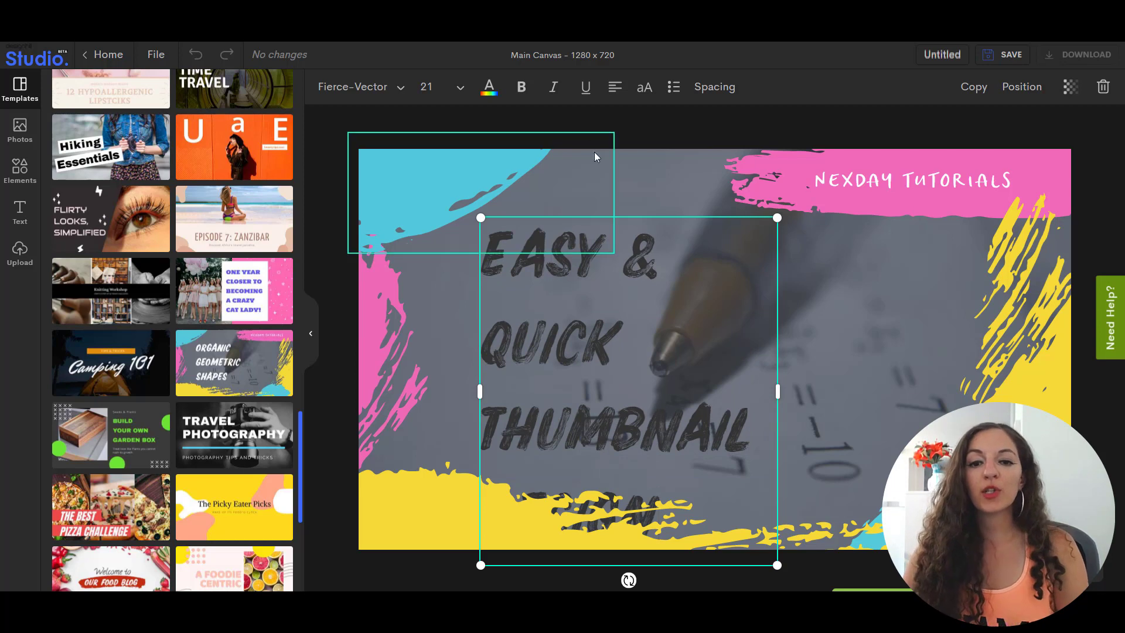
Select the headline text and look through the available fonts for it.
left_click(536, 255)
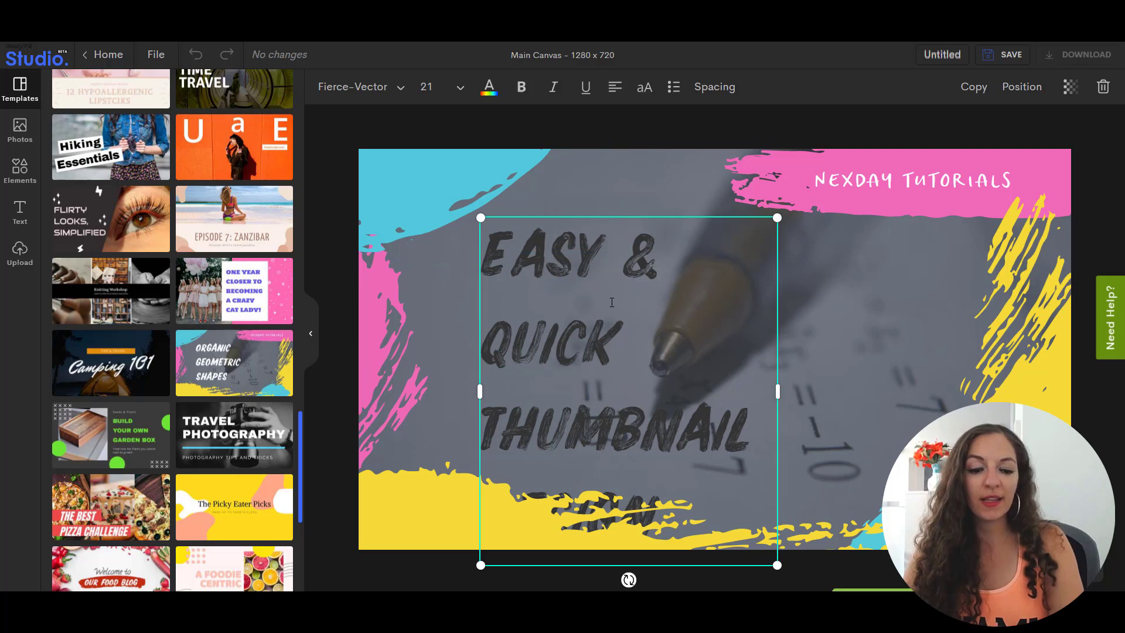
key("ctrl+a")
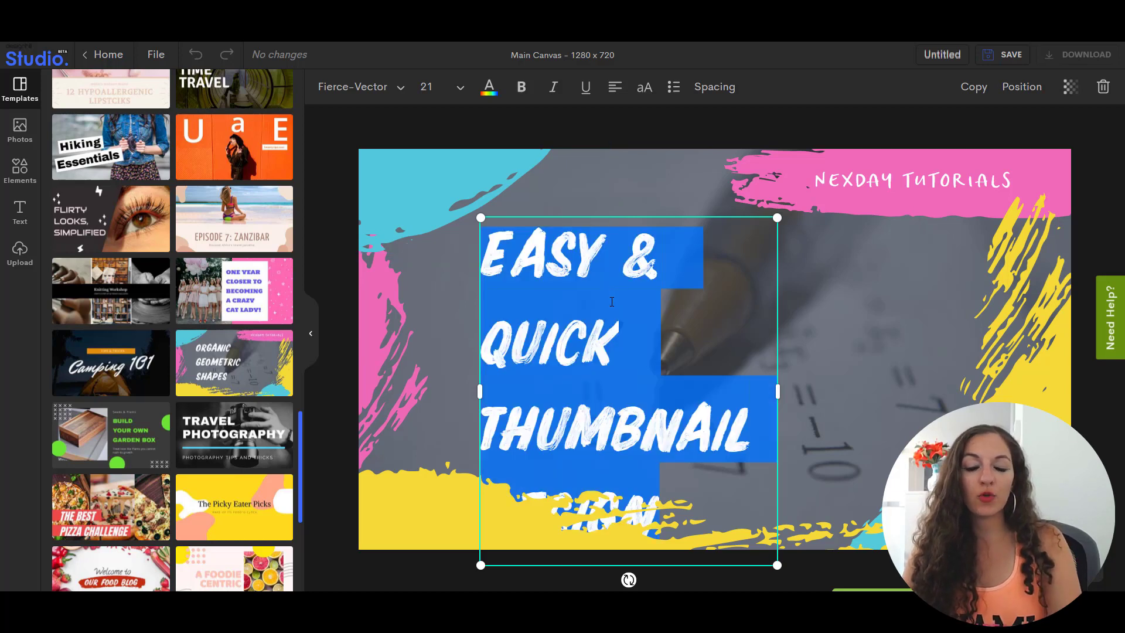
left_click(529, 287)
key("ctrl+a")
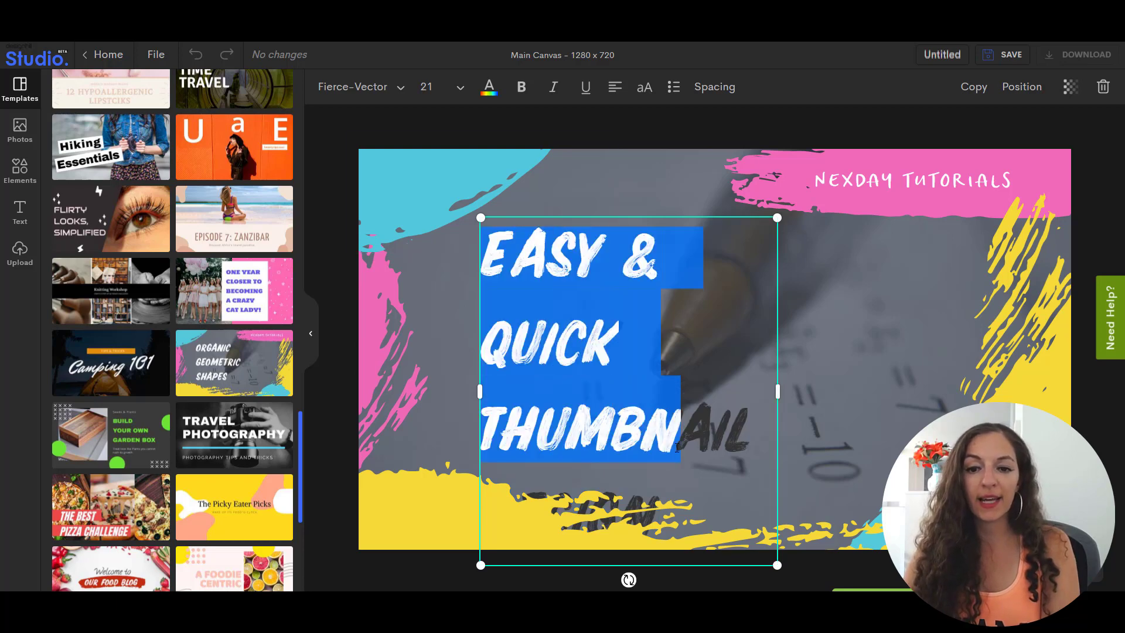
left_click(385, 93)
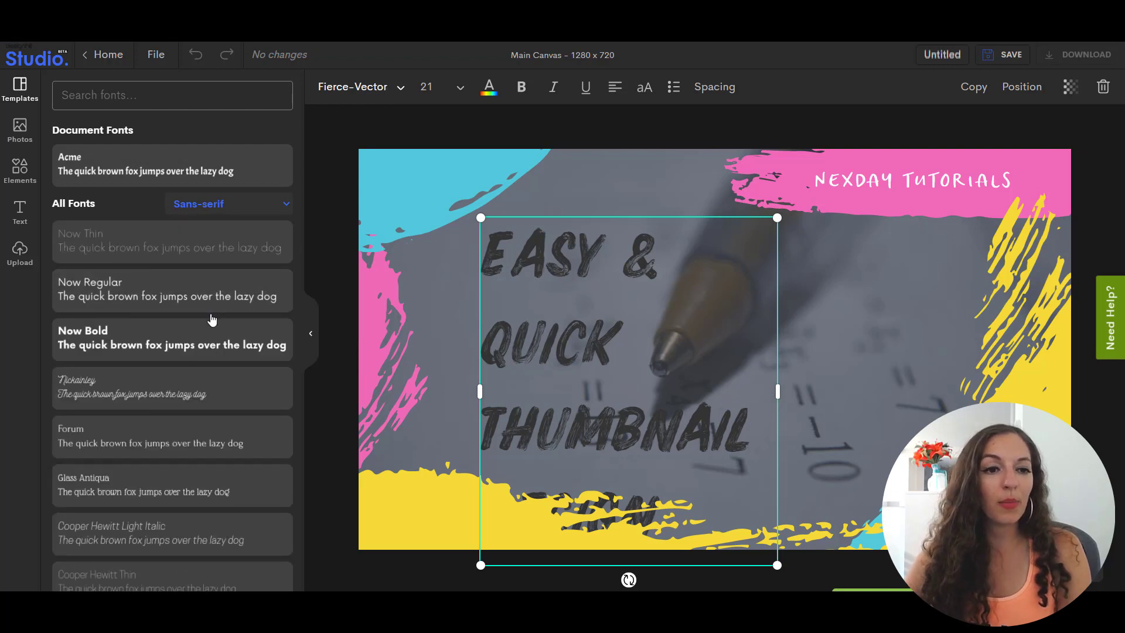
scroll(212, 319, "down", 5)
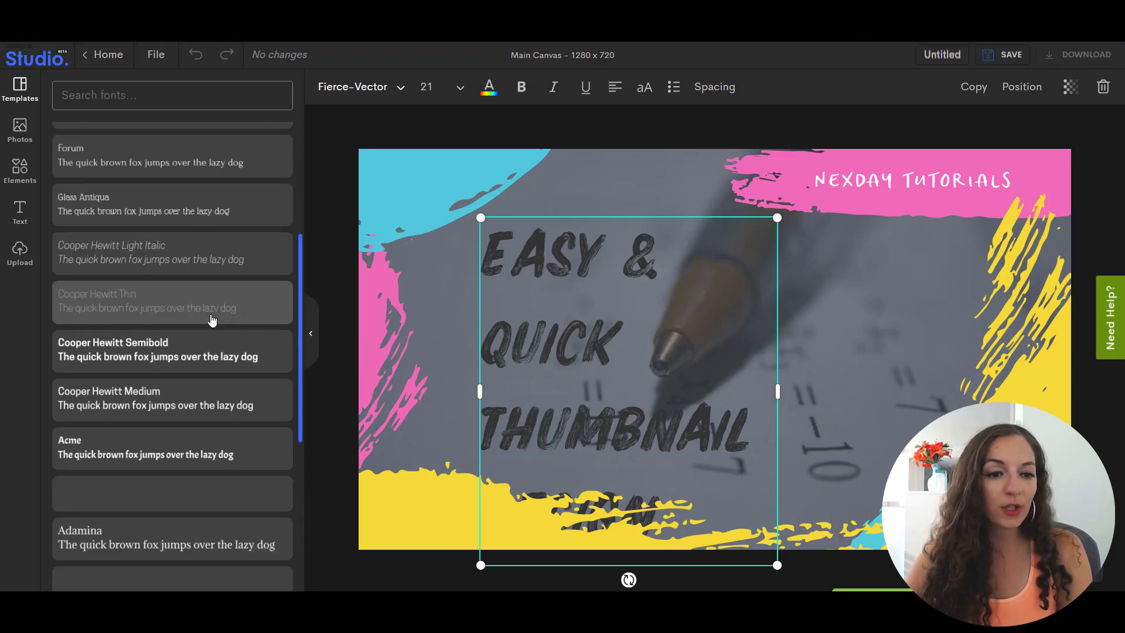
scroll(212, 319, "down", 4)
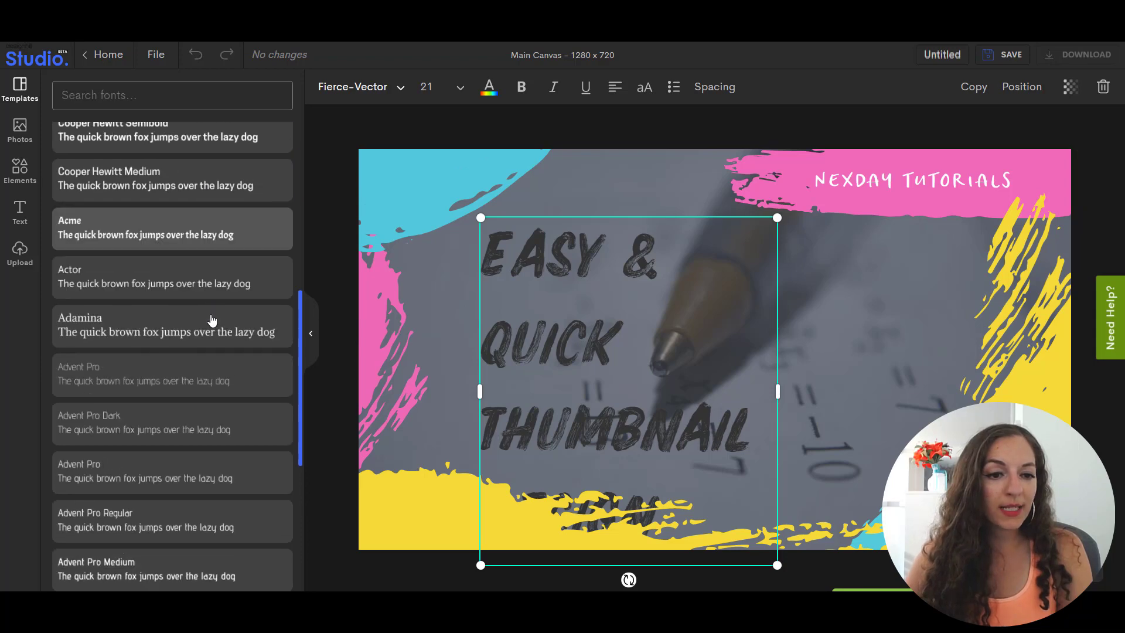
scroll(213, 320, "down", 9)
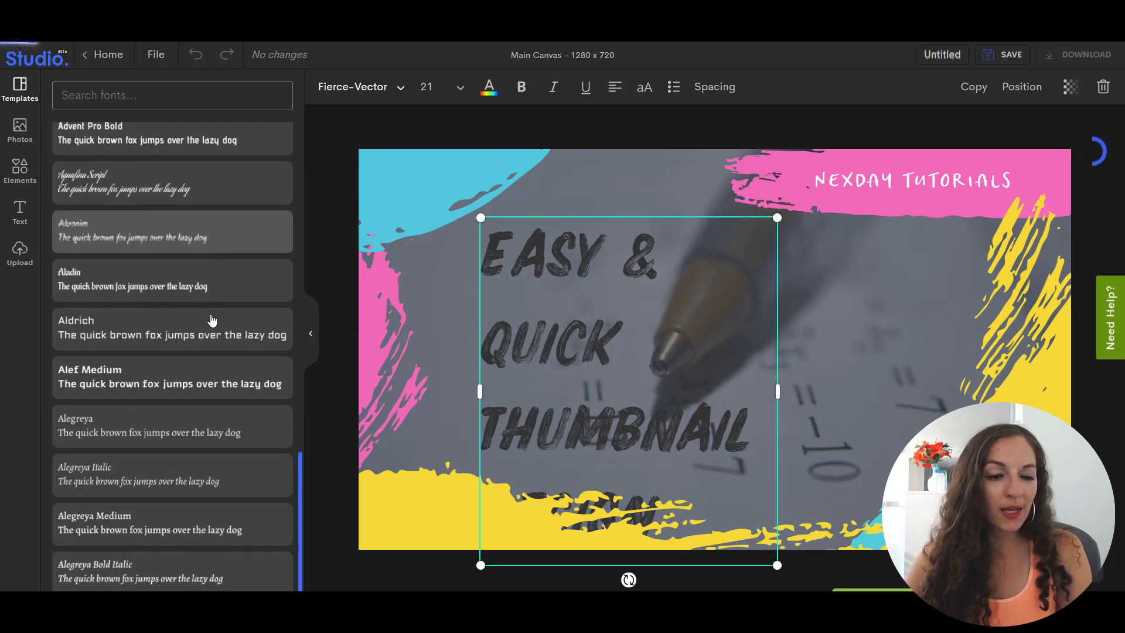
scroll(212, 320, "down", 10)
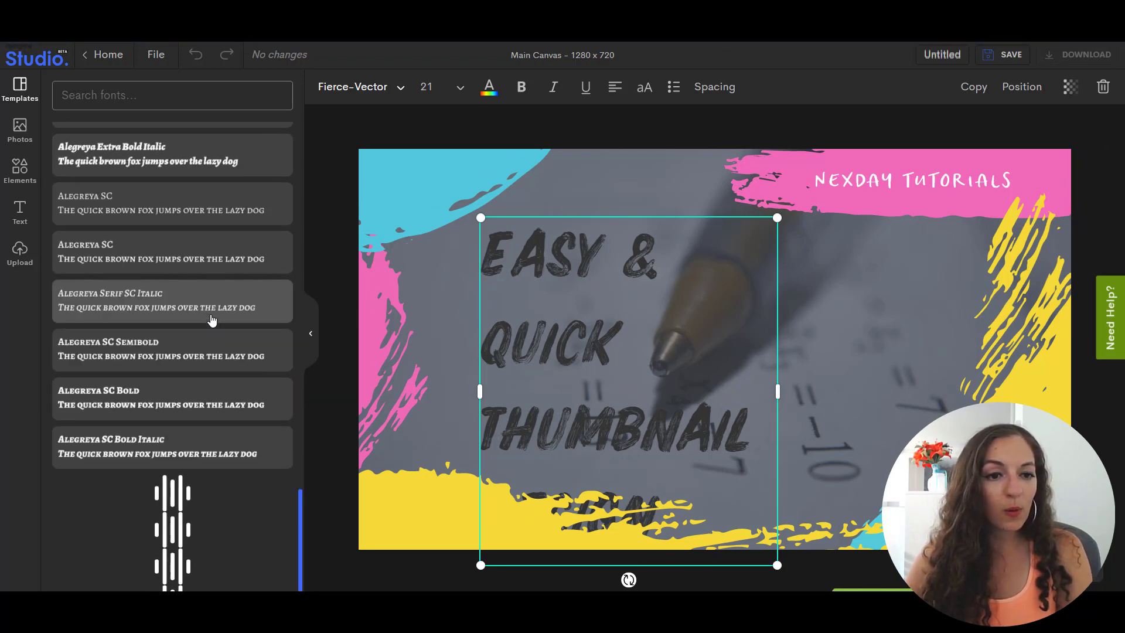
scroll(212, 320, "down", 10)
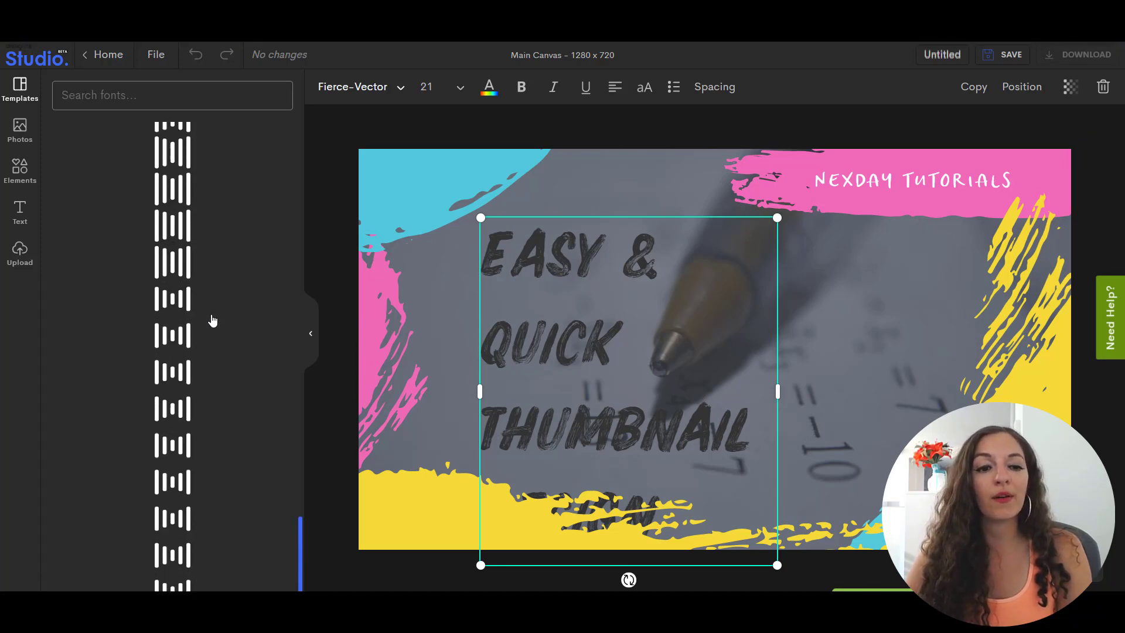
Search the fonts for LATO and apply Lato Bold to the headline.
left_click(163, 100)
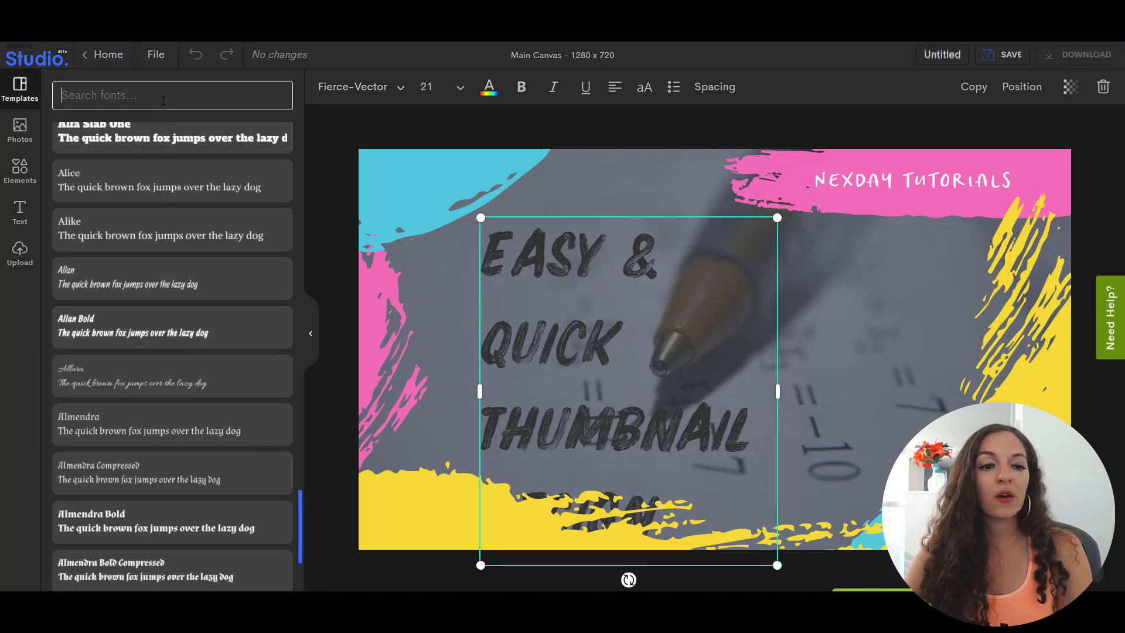
type("LATO")
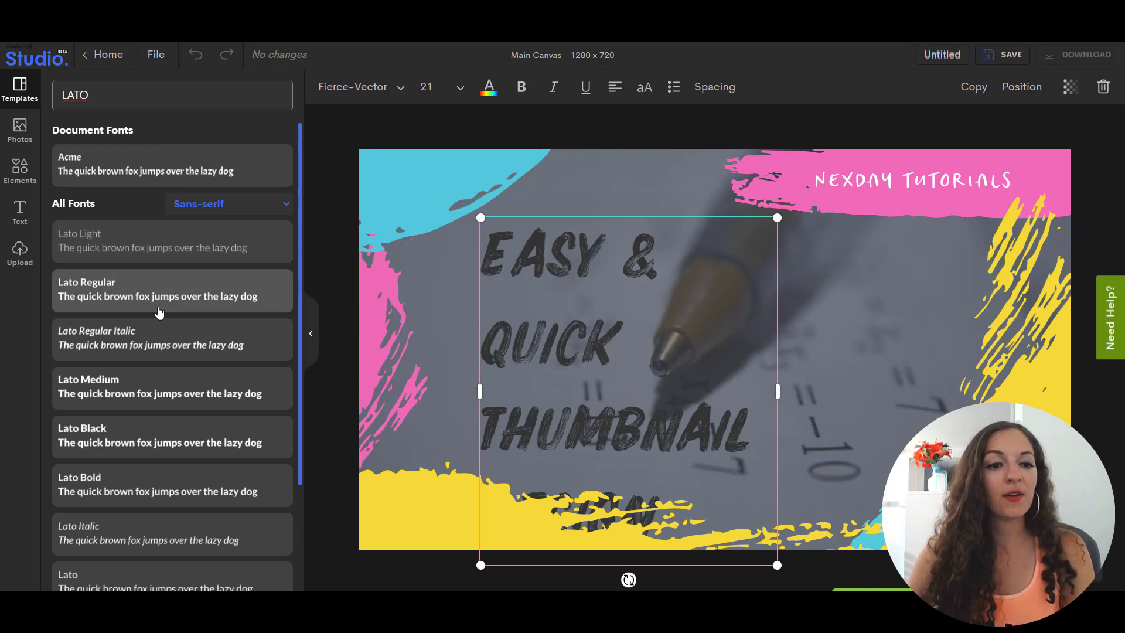
scroll(157, 310, "down", 2)
scroll(158, 311, "down", 1)
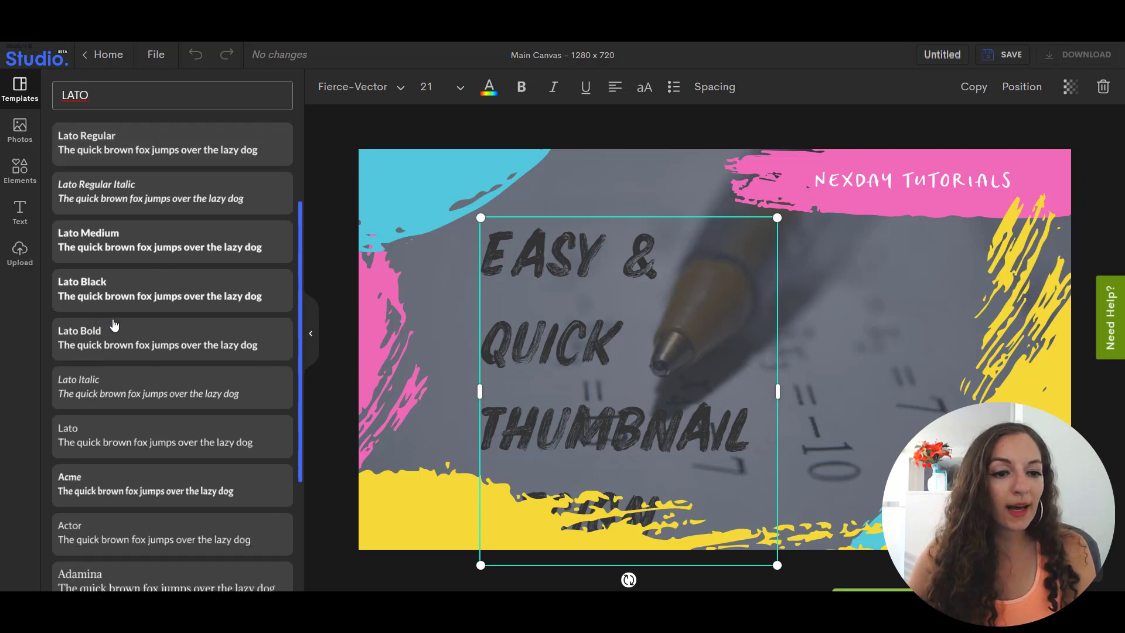
left_click(161, 337)
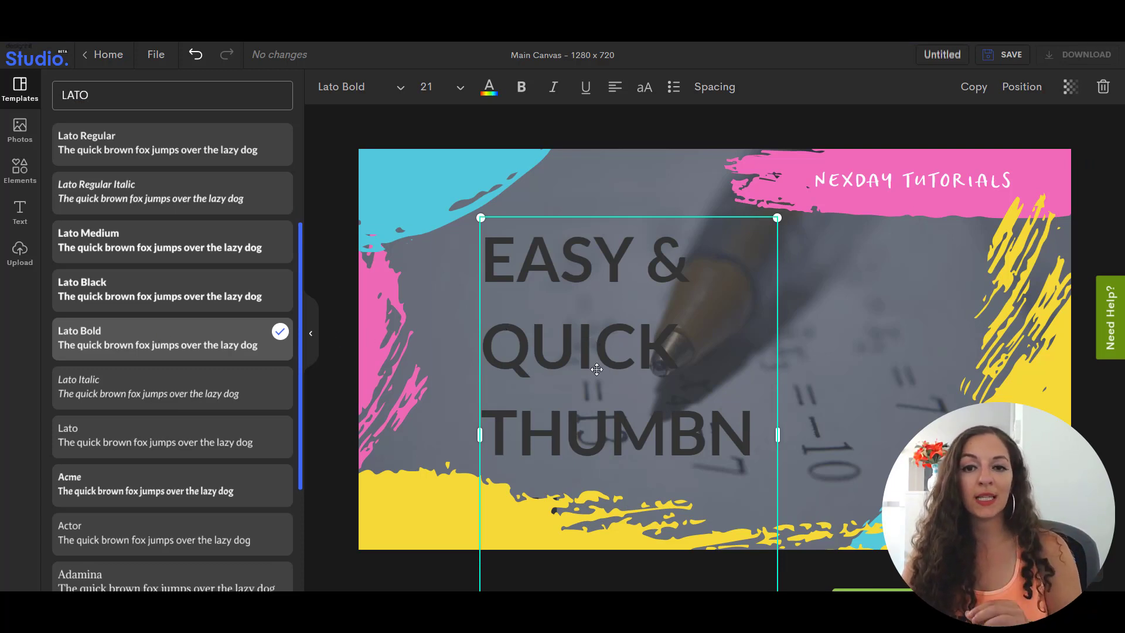
Adjust the headline's line height and layout to three centred lines, and set its text colour to white (#FFFFFF).
left_click(710, 88)
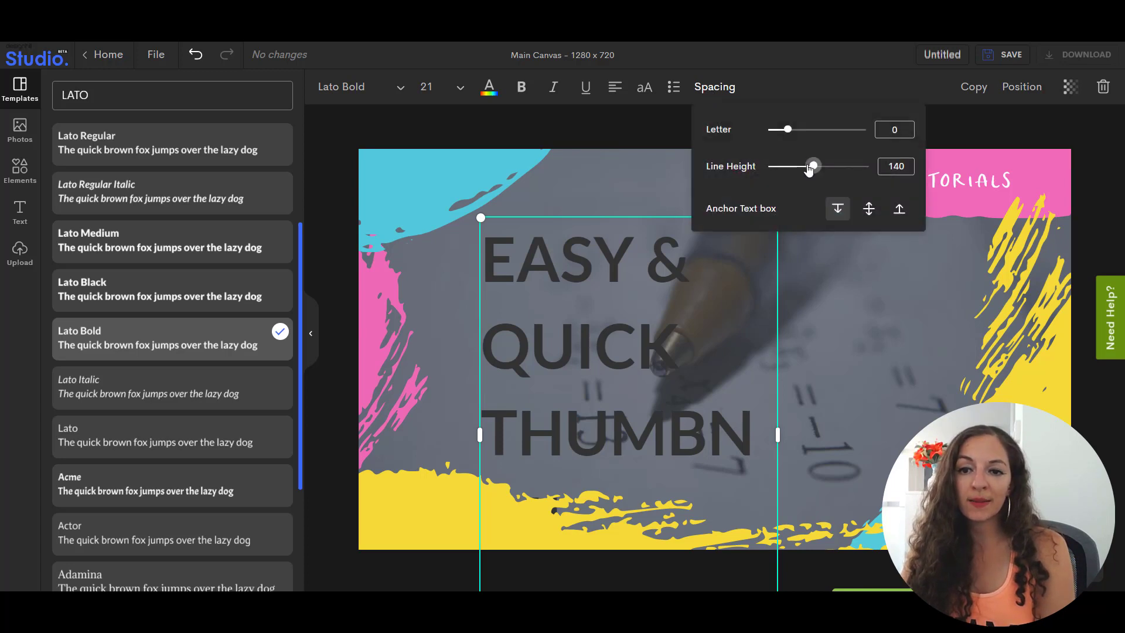
left_click_drag(811, 168, 794, 169)
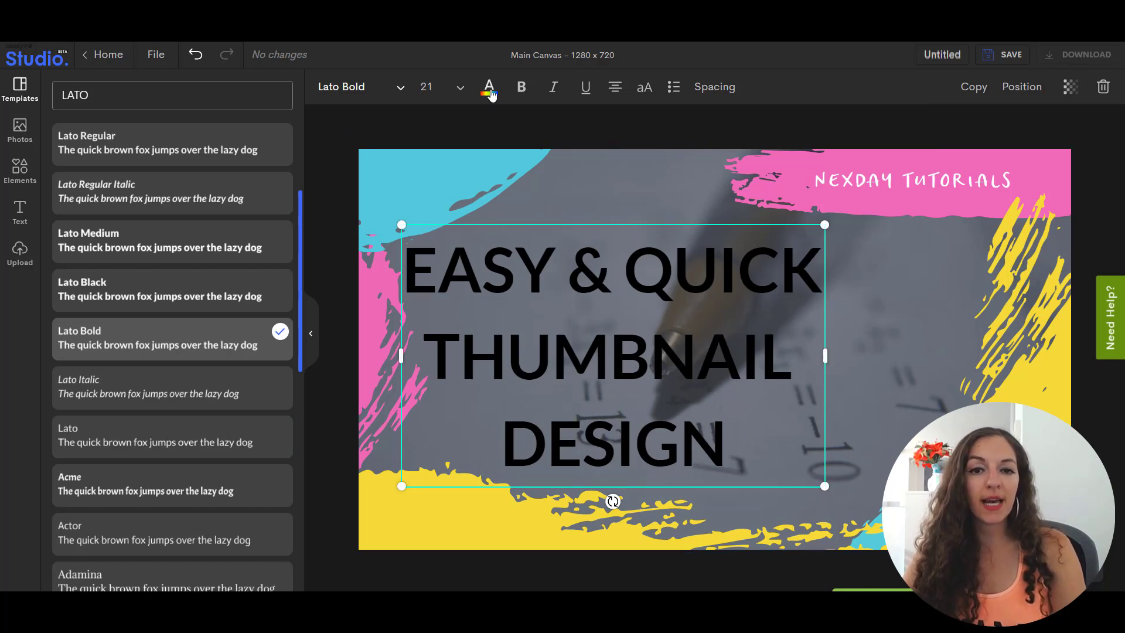
left_click(490, 90)
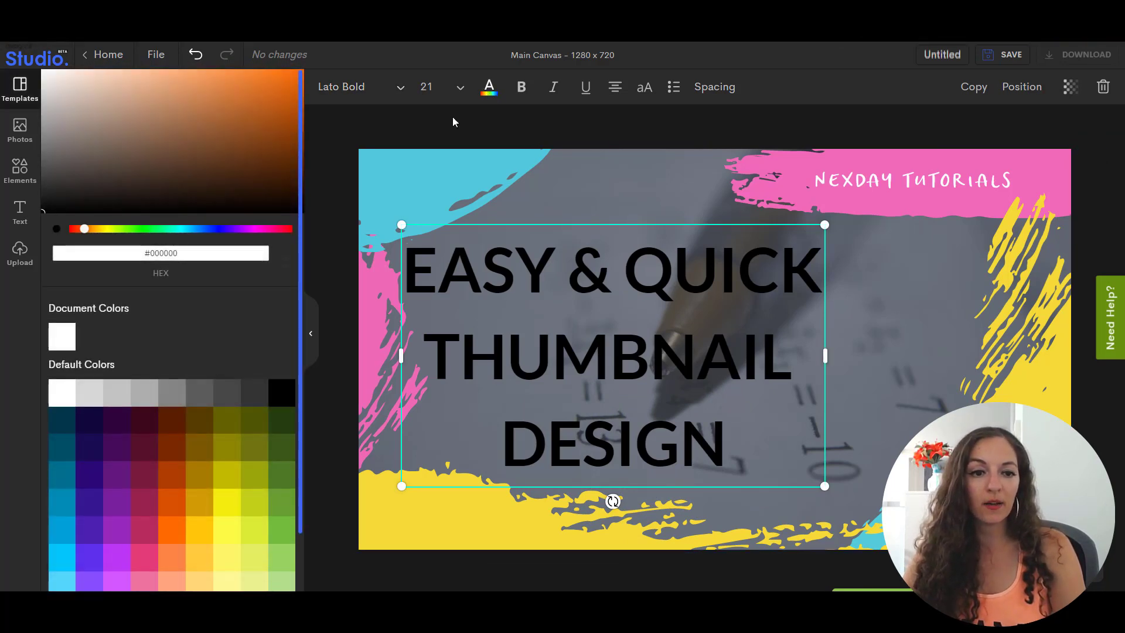
left_click(63, 396)
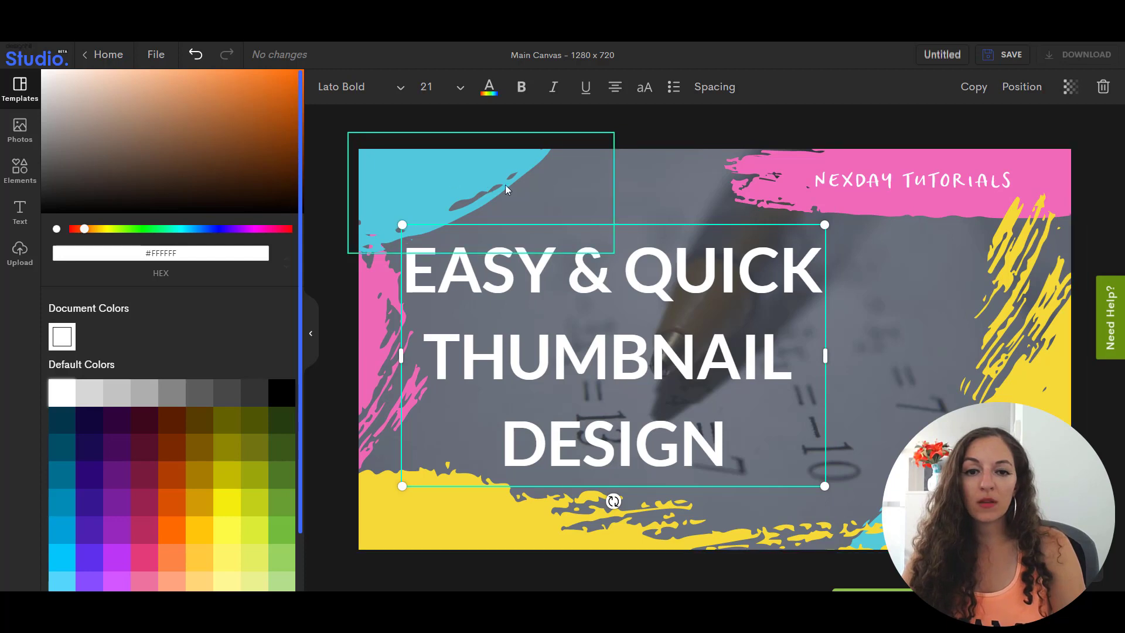
Recolour the light blue corner brush shape dark purple (#371993) and select its hex code.
left_click(449, 176)
left_click(330, 94)
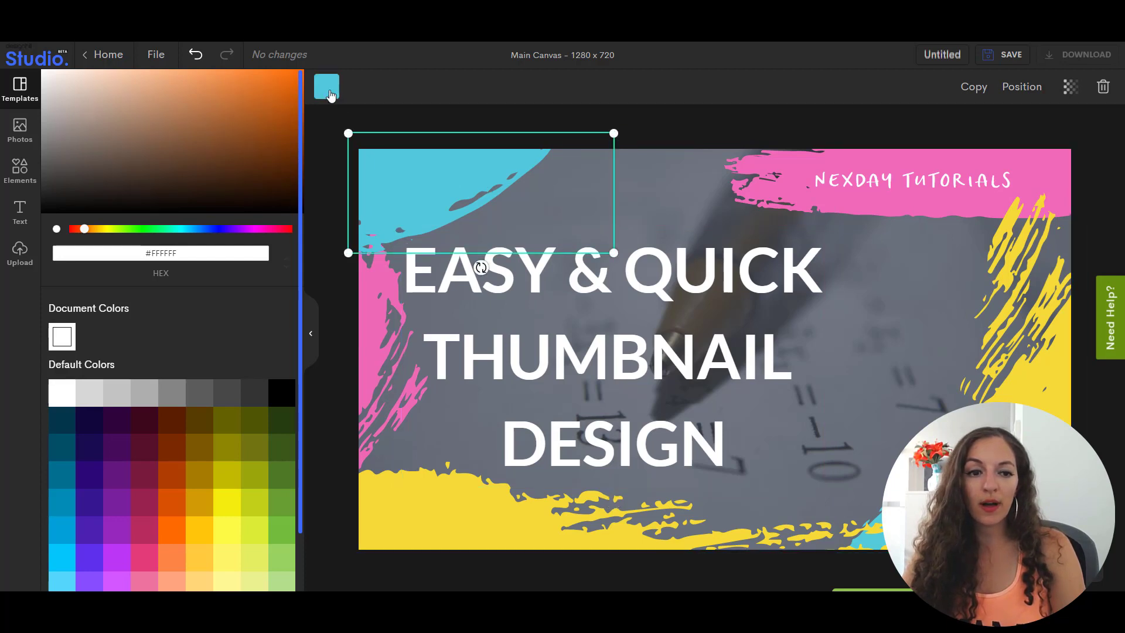
left_click(243, 253)
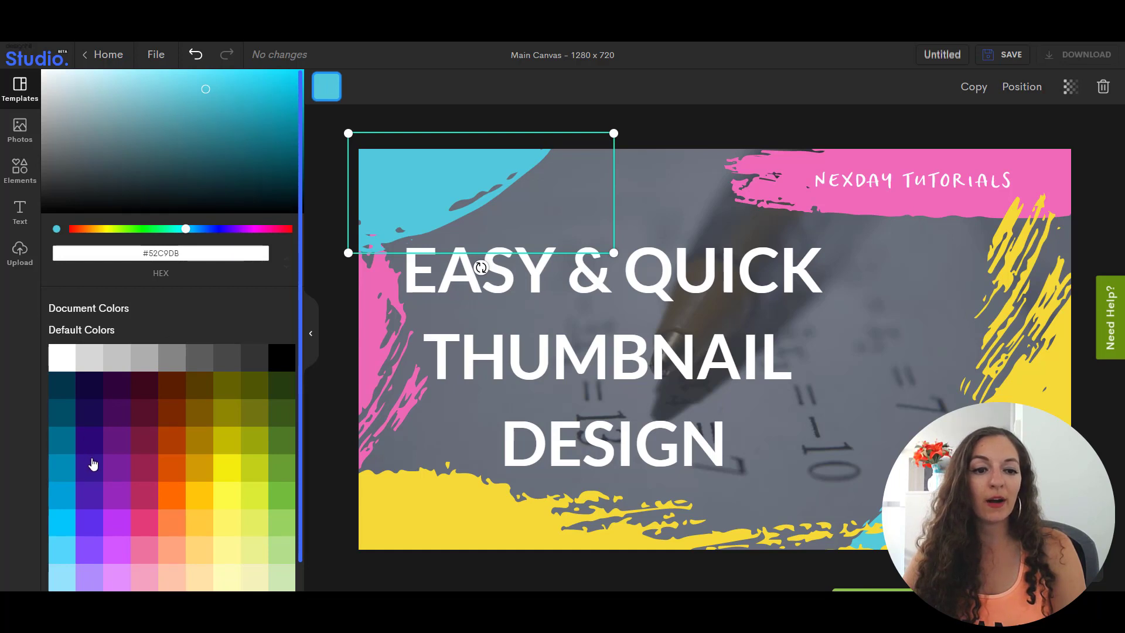
left_click(90, 464)
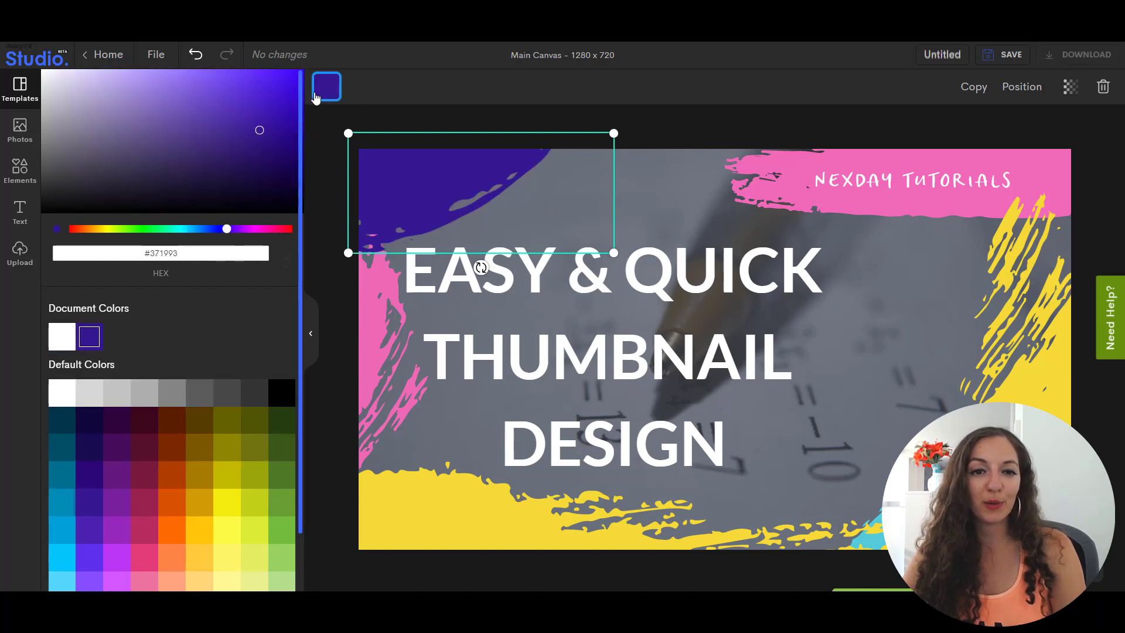
triple_click(184, 255)
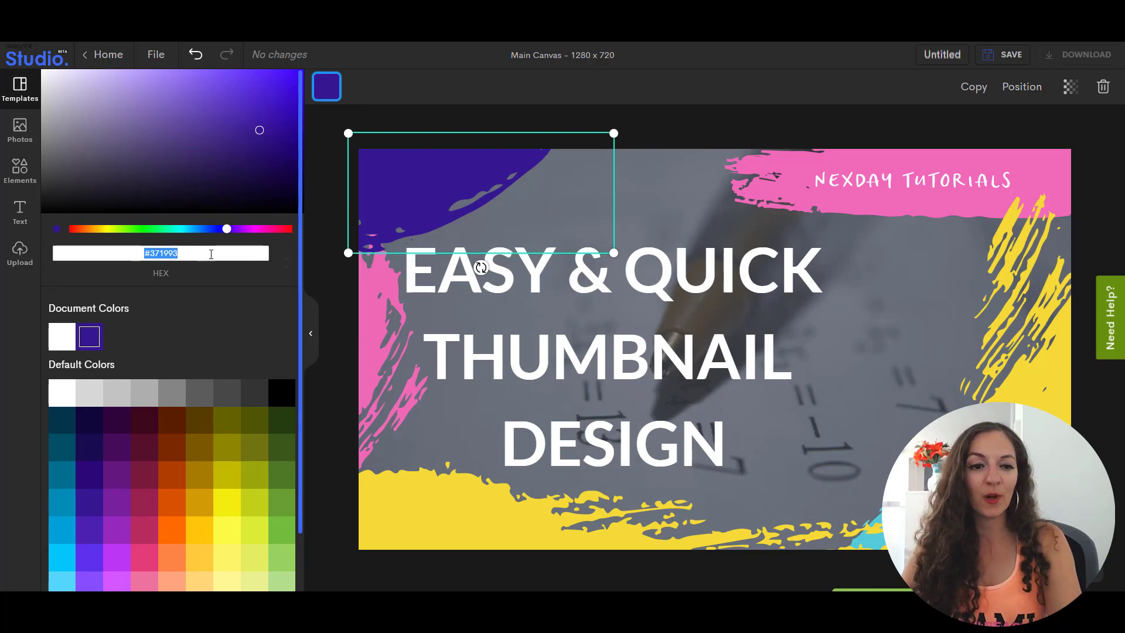
Set the colour of the brush shape in the canvas's upper left corner to #591295.
type("591295")
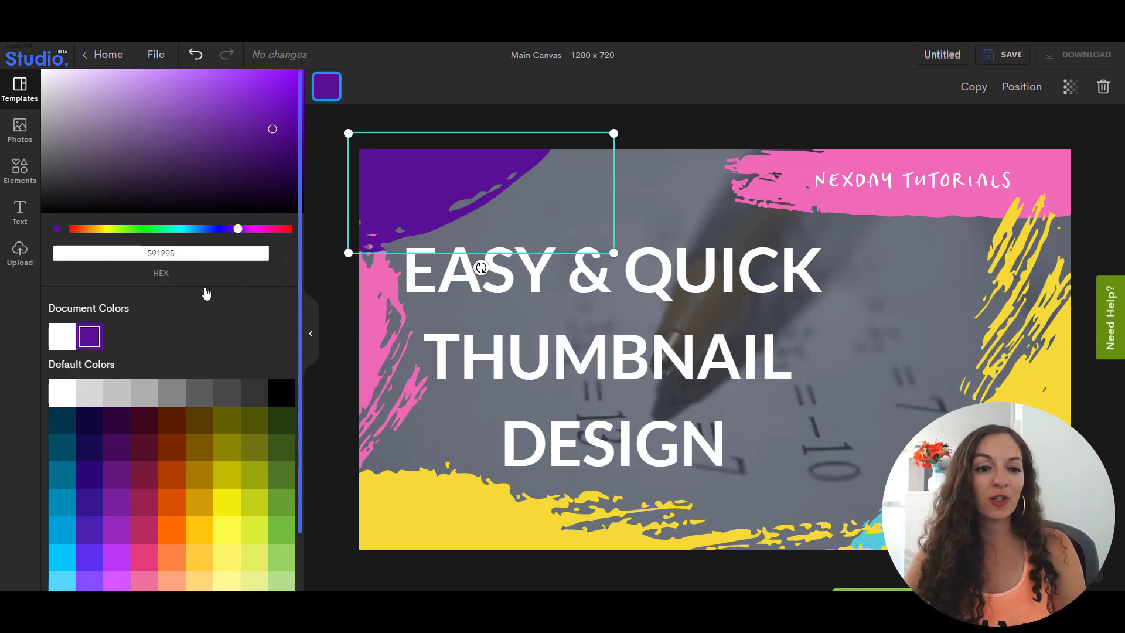
left_click(205, 290)
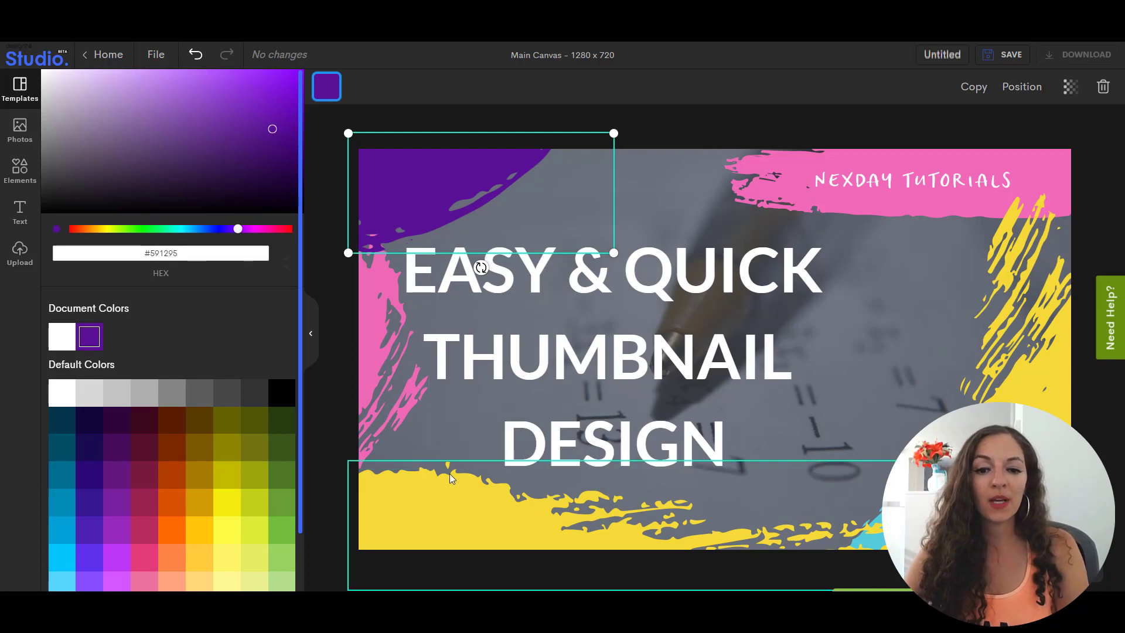
left_click(378, 343)
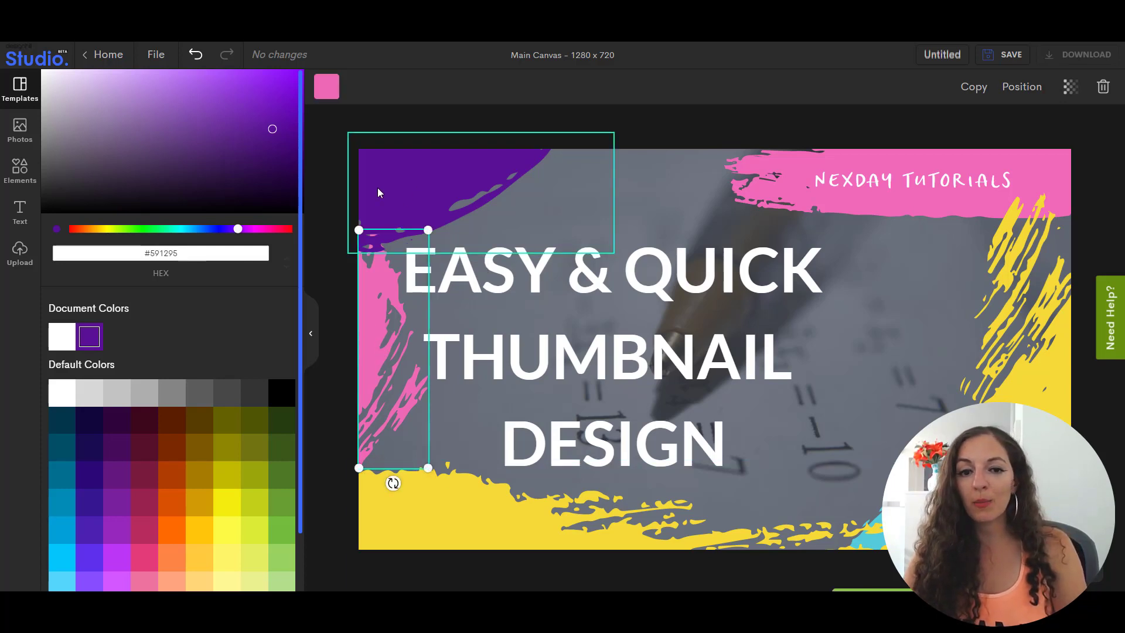
left_click(420, 538)
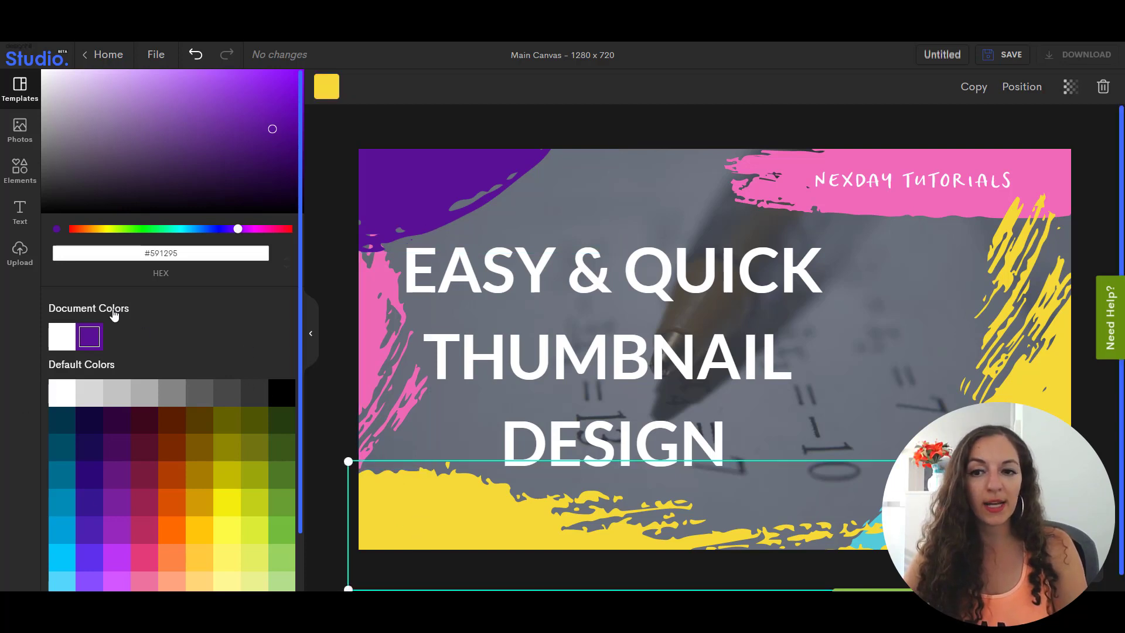
left_click(208, 256)
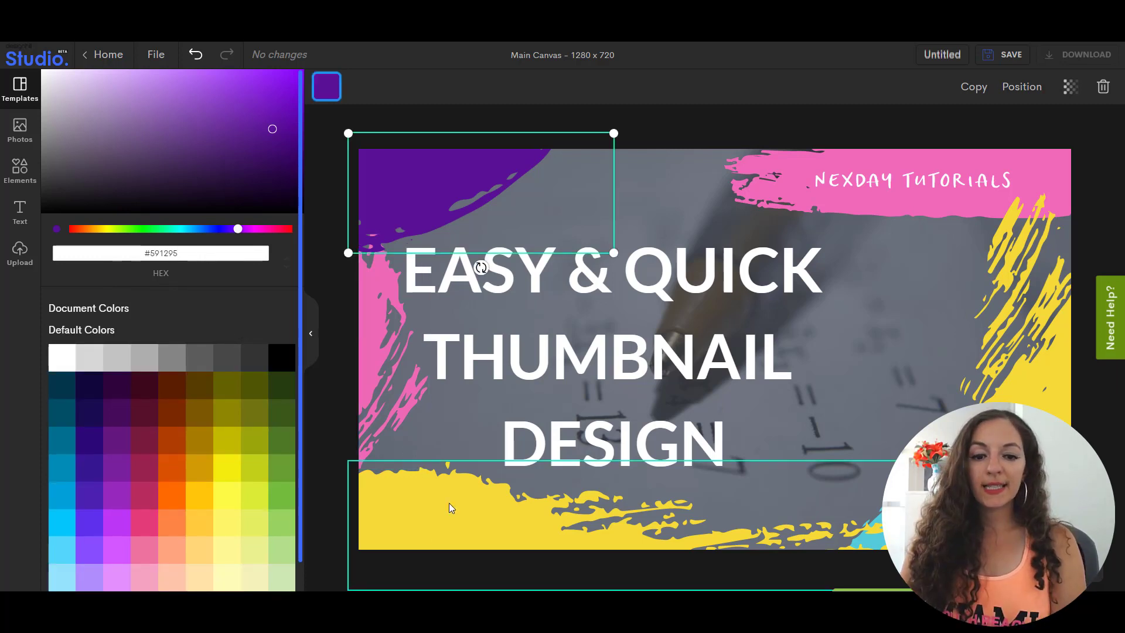
Recolour the yellow brush shape along the canvas's lower edge to #591295.
left_click(449, 504)
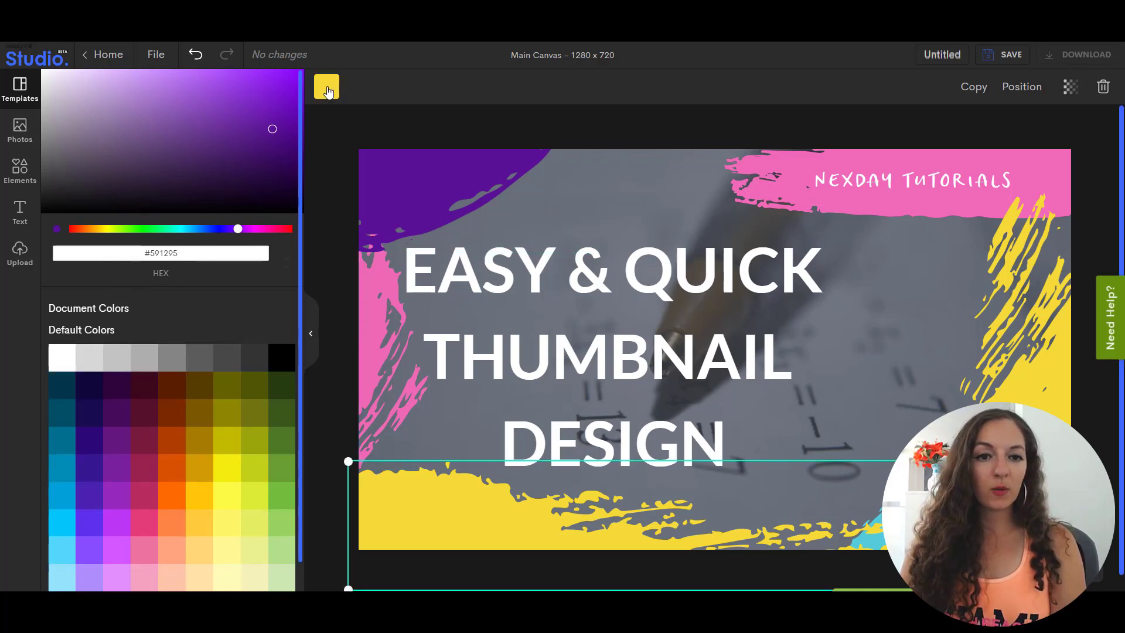
left_click(326, 87)
left_click_drag(188, 256, 136, 256)
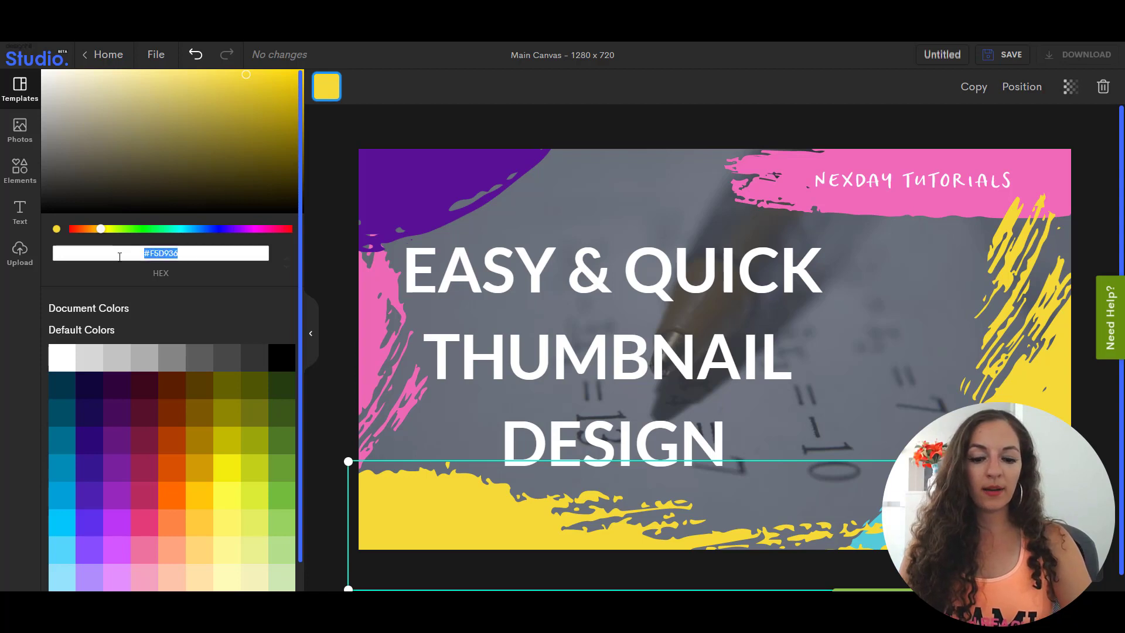
type("#591295")
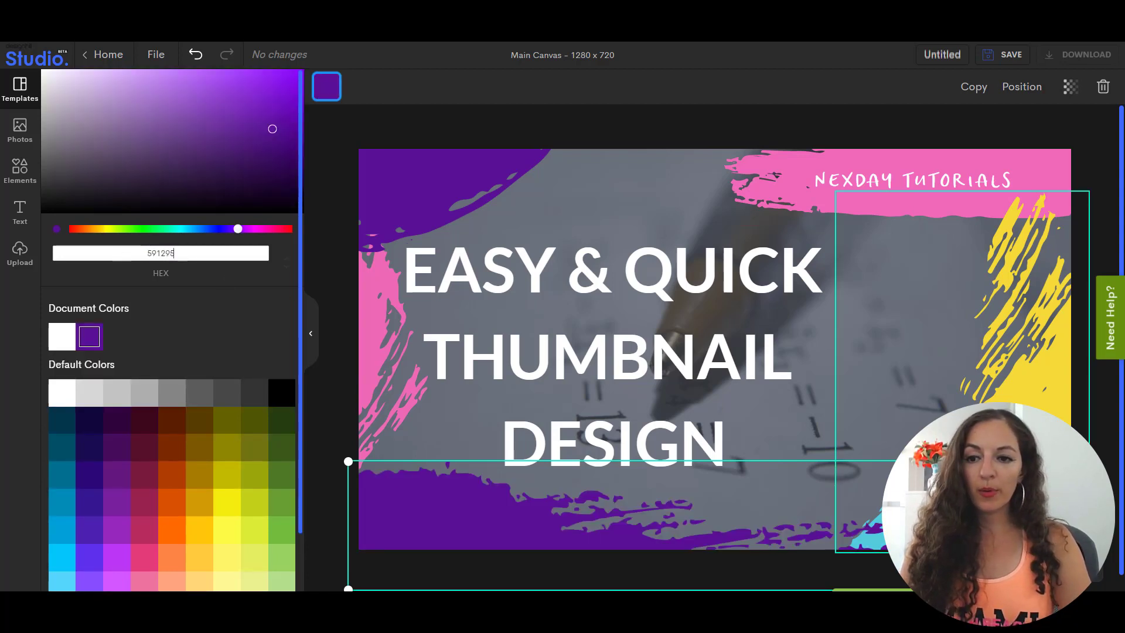
Recolour the two-colour brush shape at the canvas's right edge, changing its yellow to #591295 and its light blue to white.
left_click(1036, 361)
left_click(359, 87)
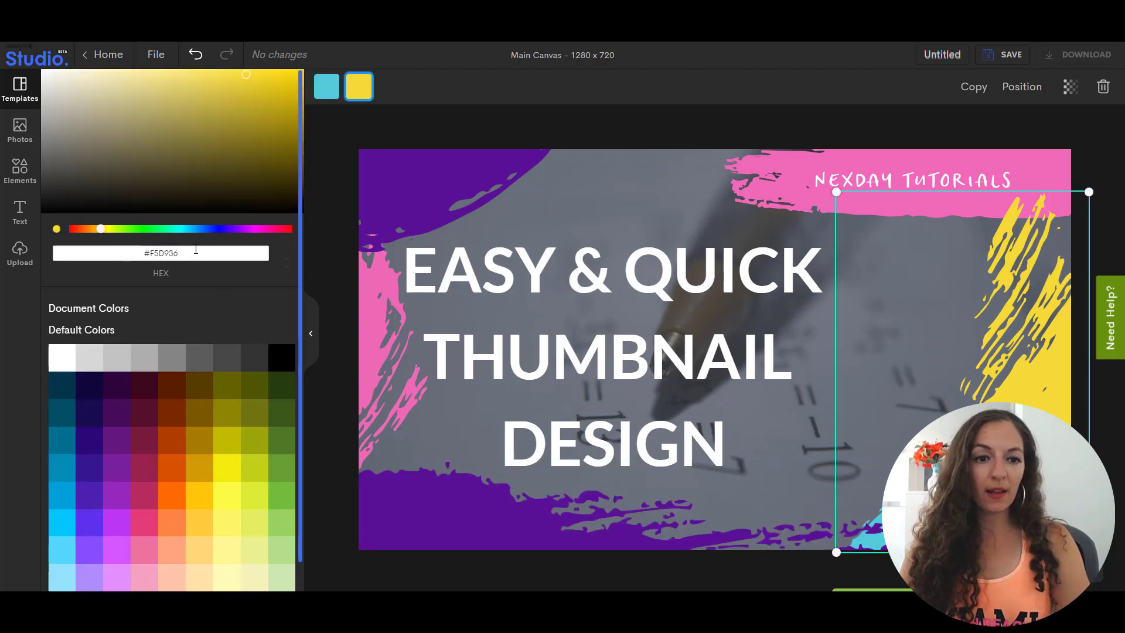
left_click_drag(193, 253, 104, 250)
type("#591295")
left_click(326, 93)
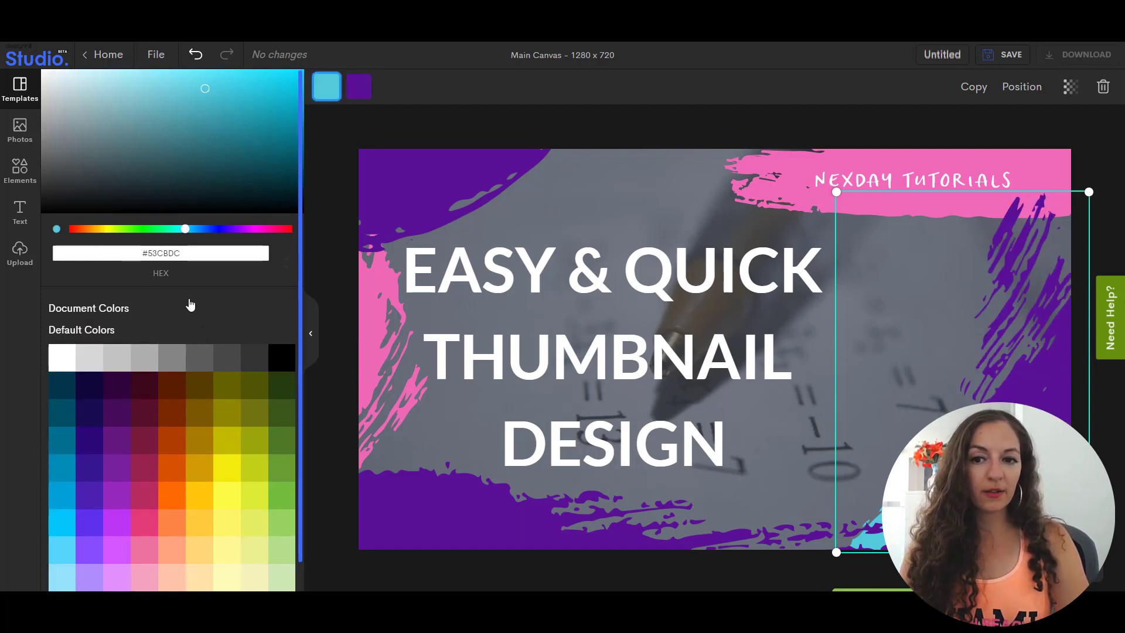
left_click(63, 358)
Recolour the pink brush shape at the canvas's left edge and the pink banner brush behind the channel name to white (#FFFFFF).
left_click(369, 301)
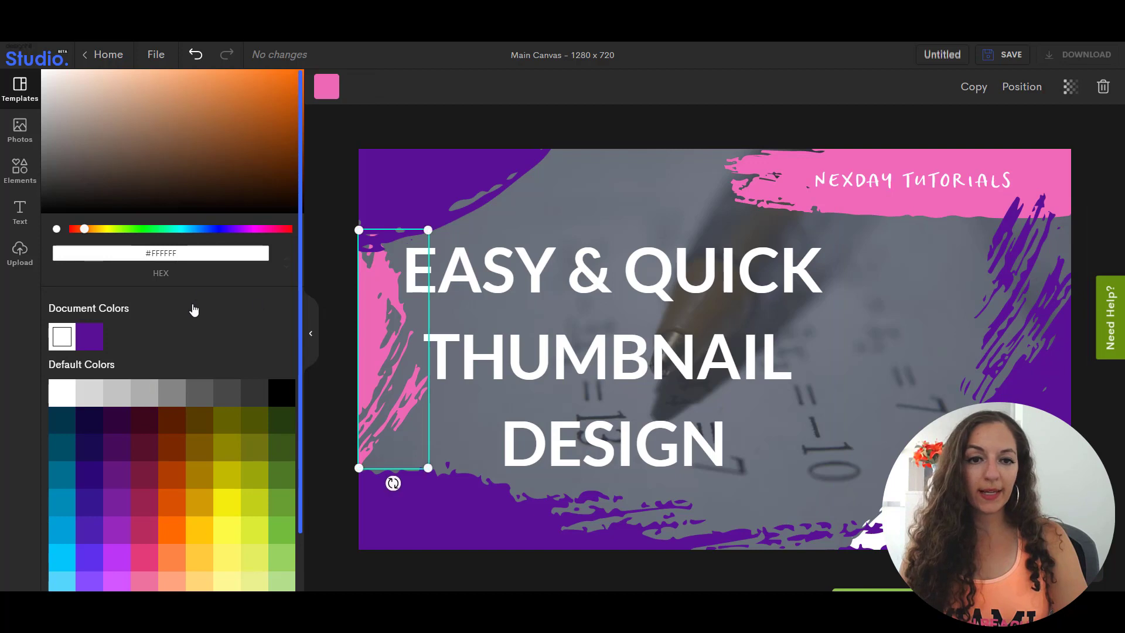
left_click(91, 393)
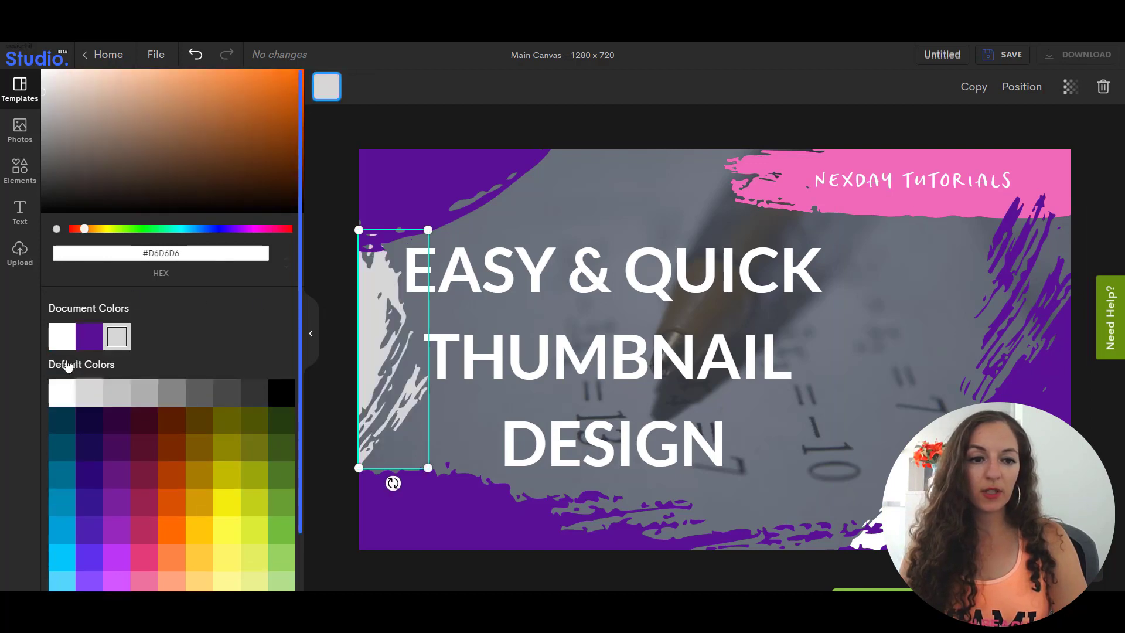
left_click(62, 393)
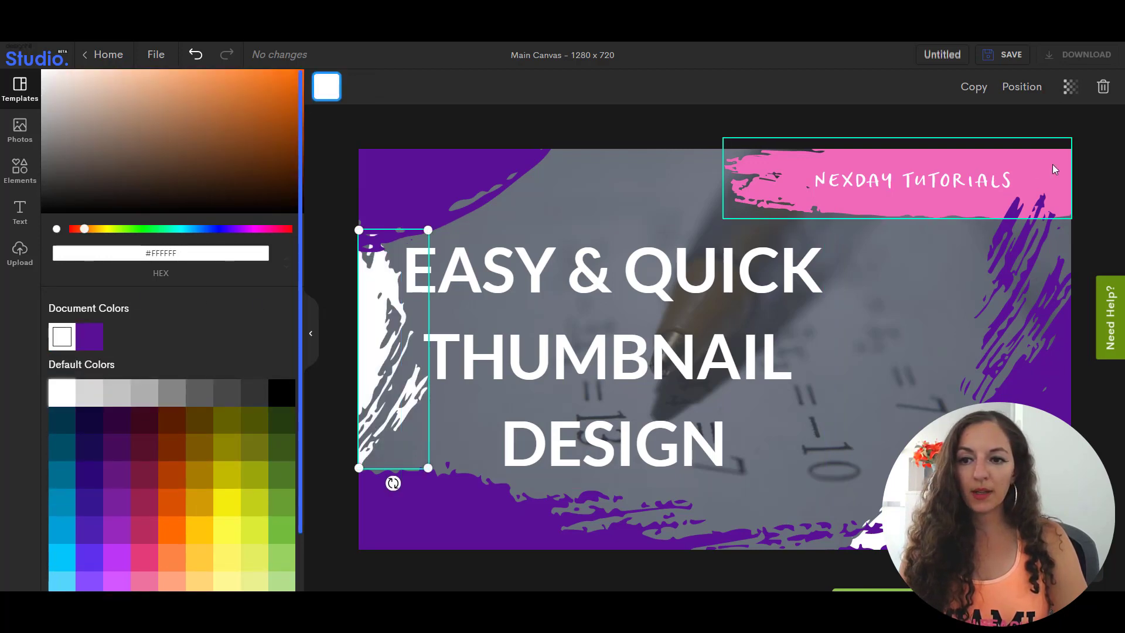
left_click(914, 193)
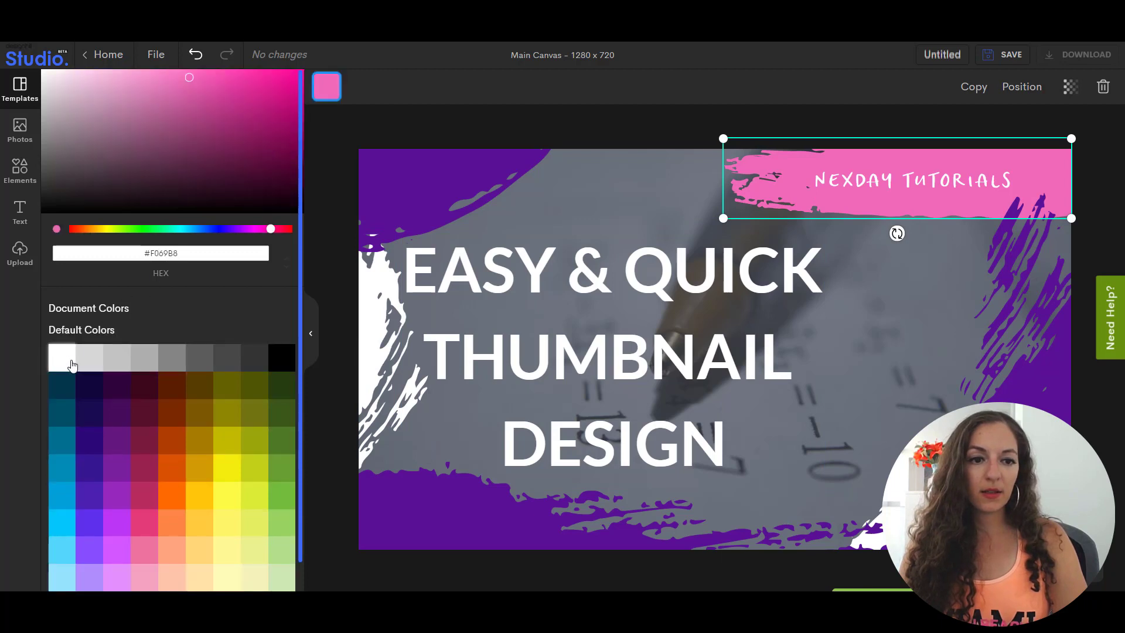
left_click(63, 340)
Move the "NEXDAY TUTORIALS" text off the white banner and delete it.
left_click(919, 173)
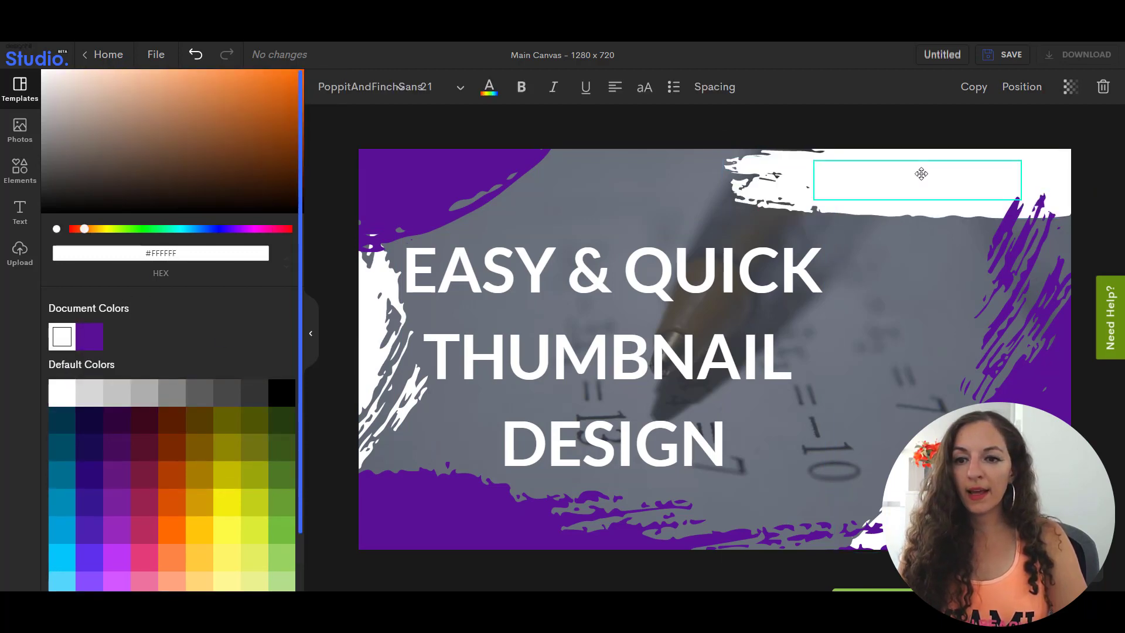
left_click_drag(906, 178, 731, 188)
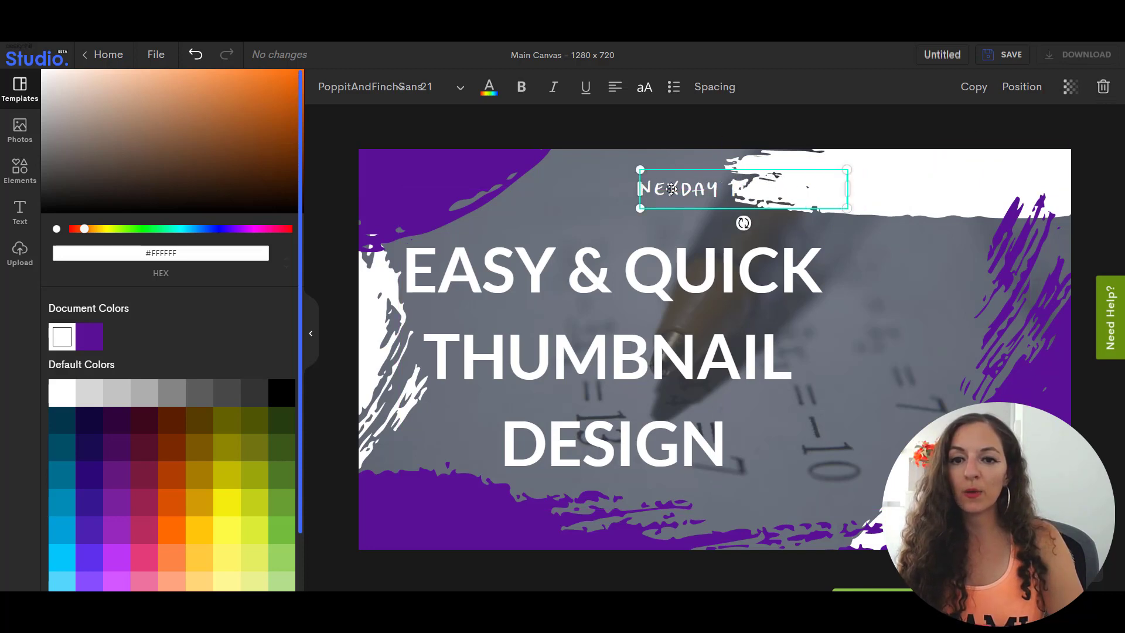
left_click(1103, 87)
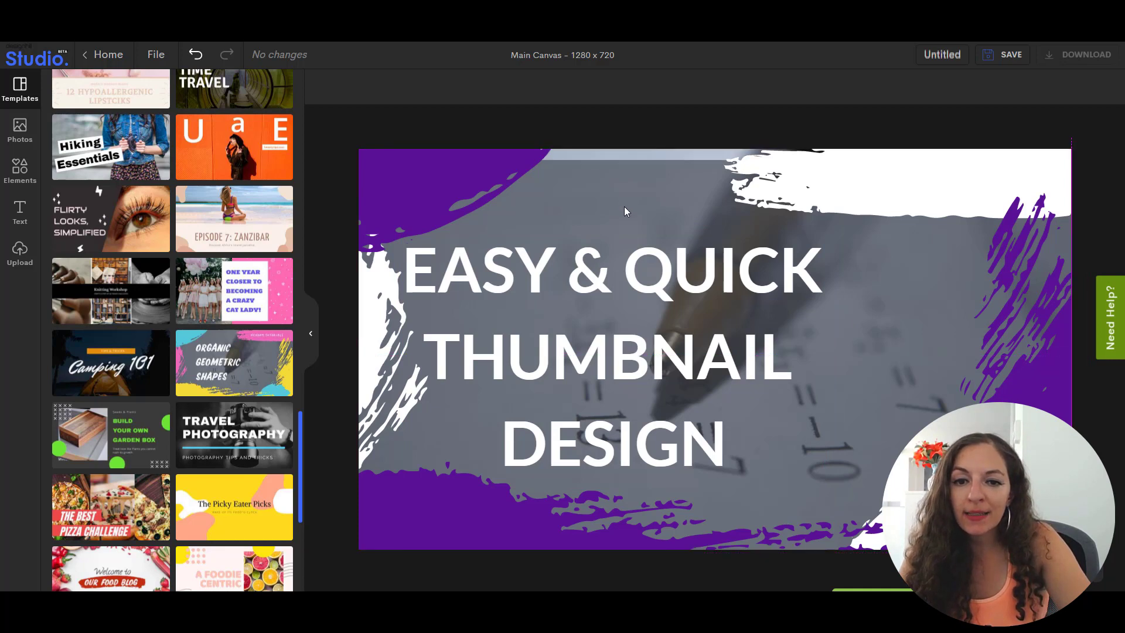
Reposition the dark overlay, the banner brush, the purple corner and lower brushes, and the headline on the canvas.
left_click_drag(622, 229, 849, 256)
mouse_move(848, 172)
left_mouse_down()
mouse_move(761, 178)
mouse_move(865, 178)
left_mouse_up()
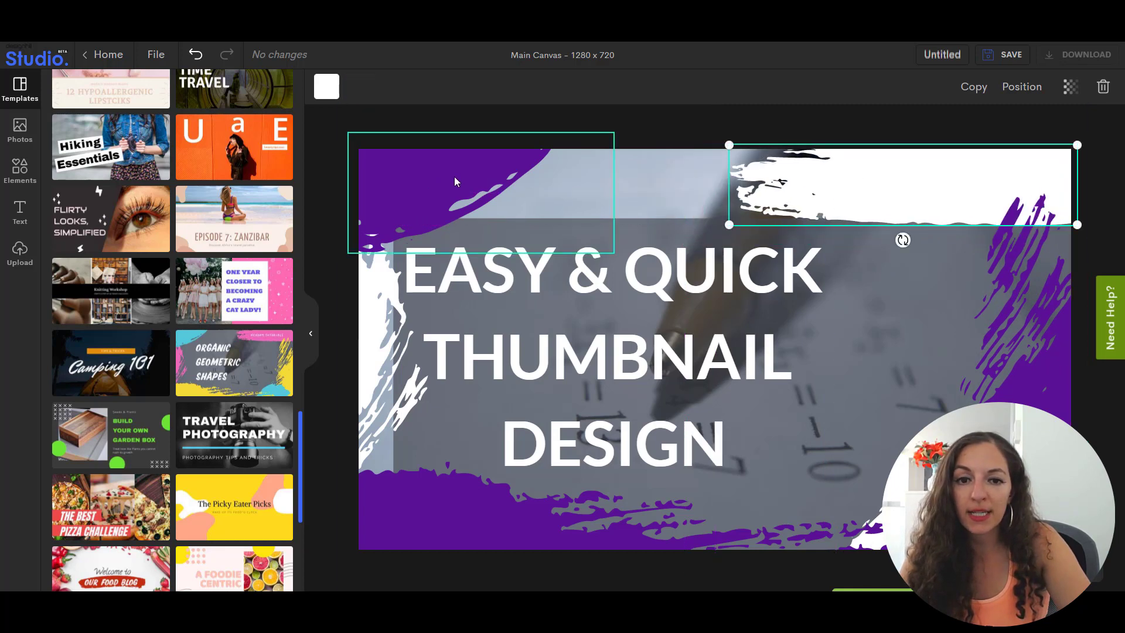
mouse_move(455, 179)
left_mouse_down()
mouse_move(476, 178)
mouse_move(444, 194)
left_mouse_up()
left_click_drag(425, 510, 410, 516)
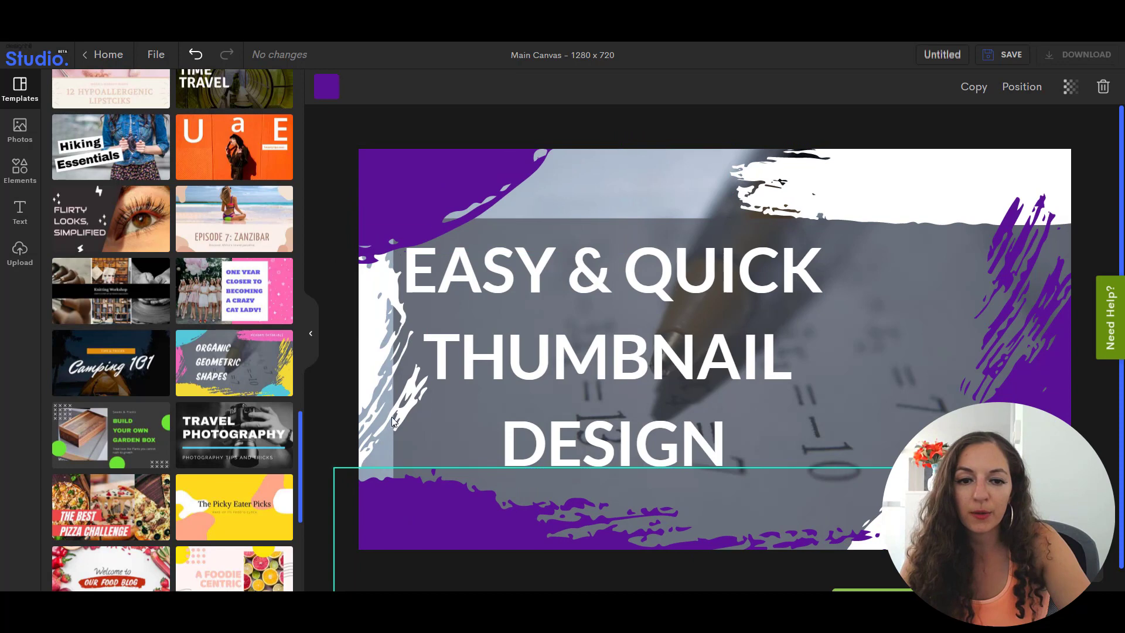
left_click(374, 361)
left_click_drag(578, 350, 613, 379)
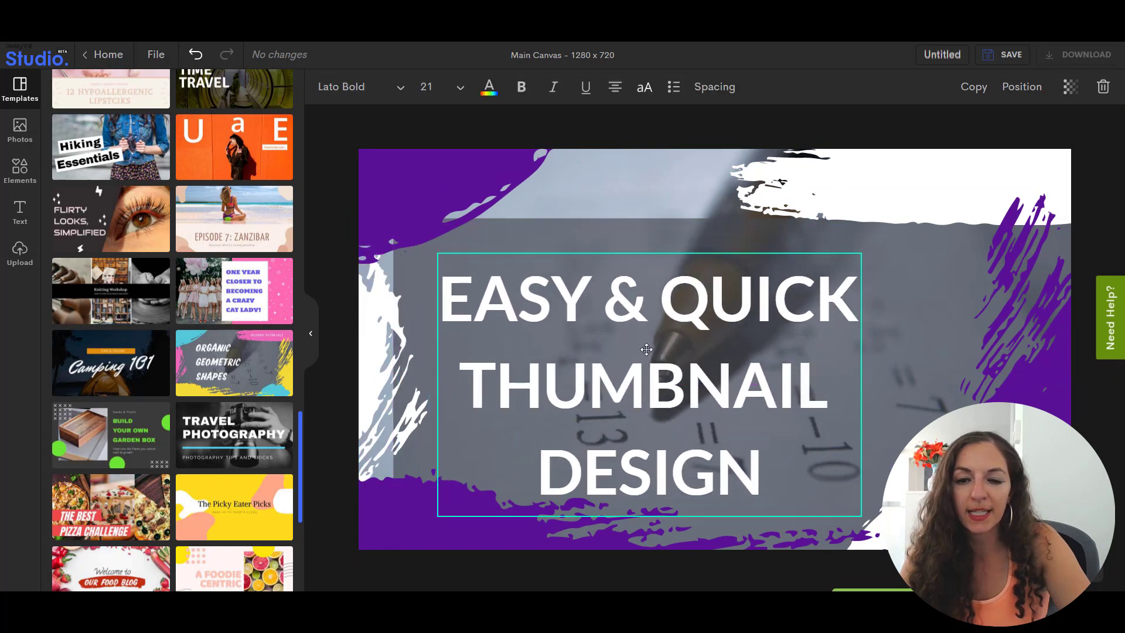
Delete the dark transparent overlay and the pen background photo from the design.
left_click_drag(653, 237, 592, 205)
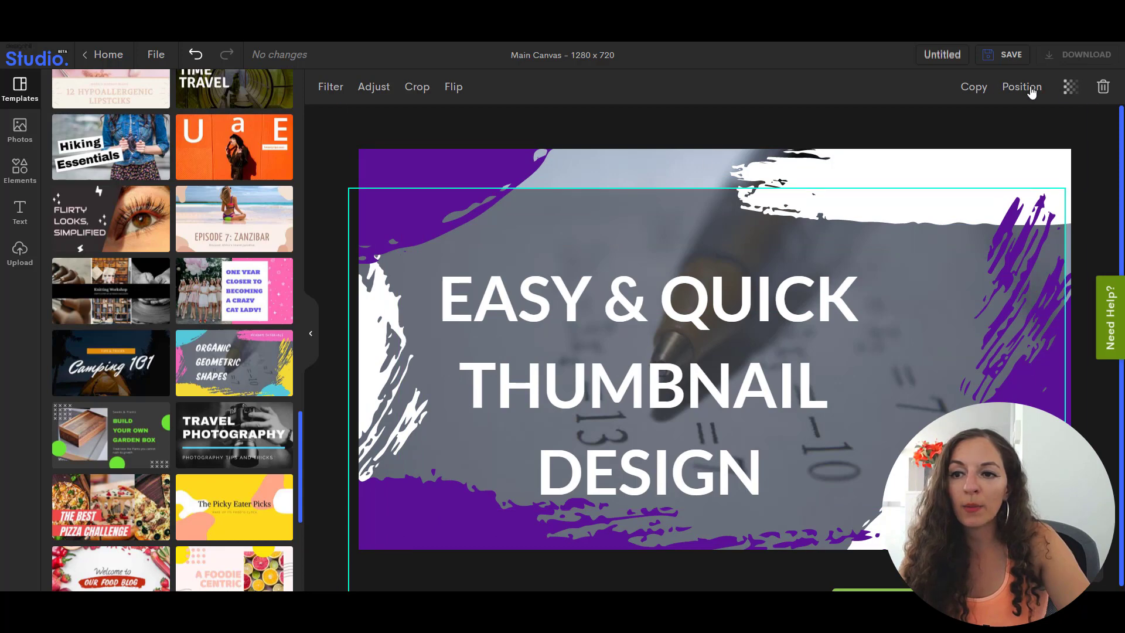
left_click(1104, 88)
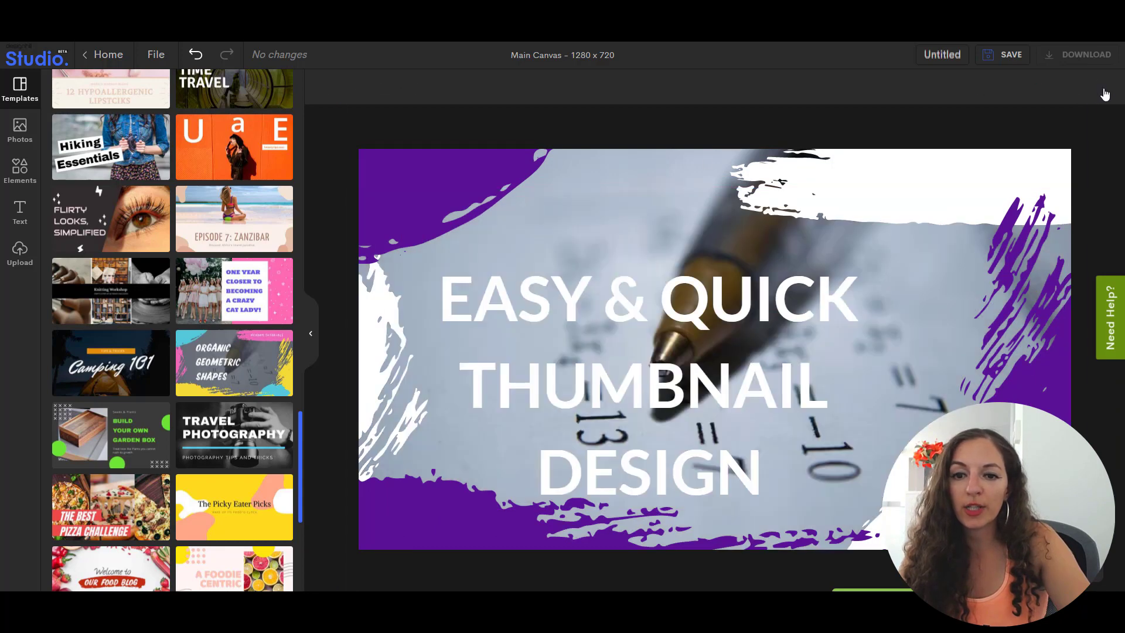
left_click(614, 181)
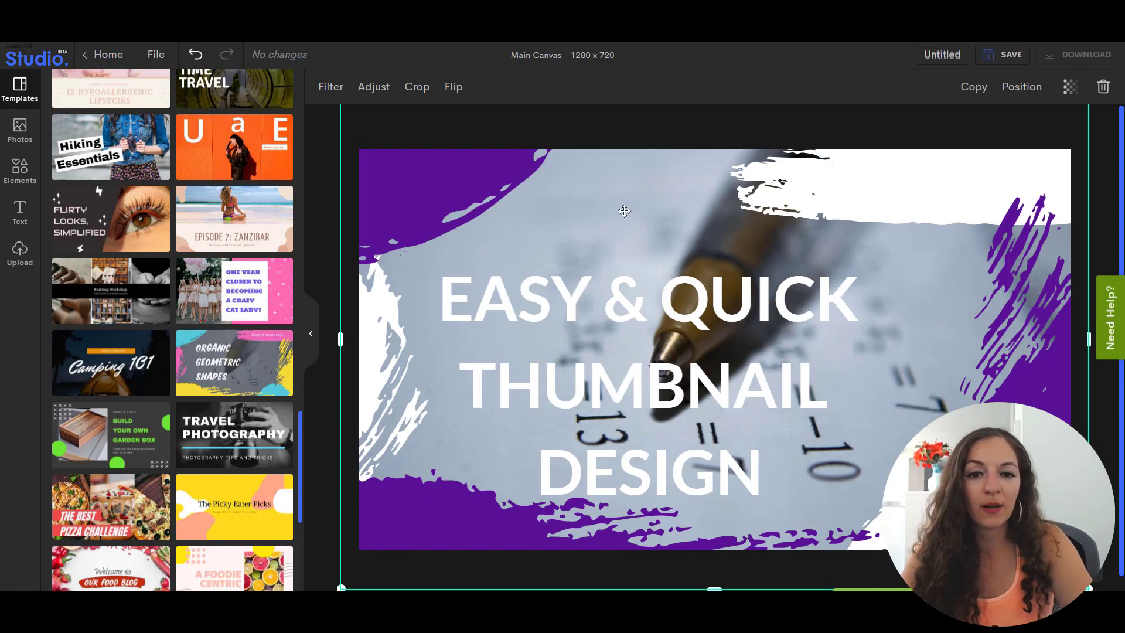
left_click(1103, 88)
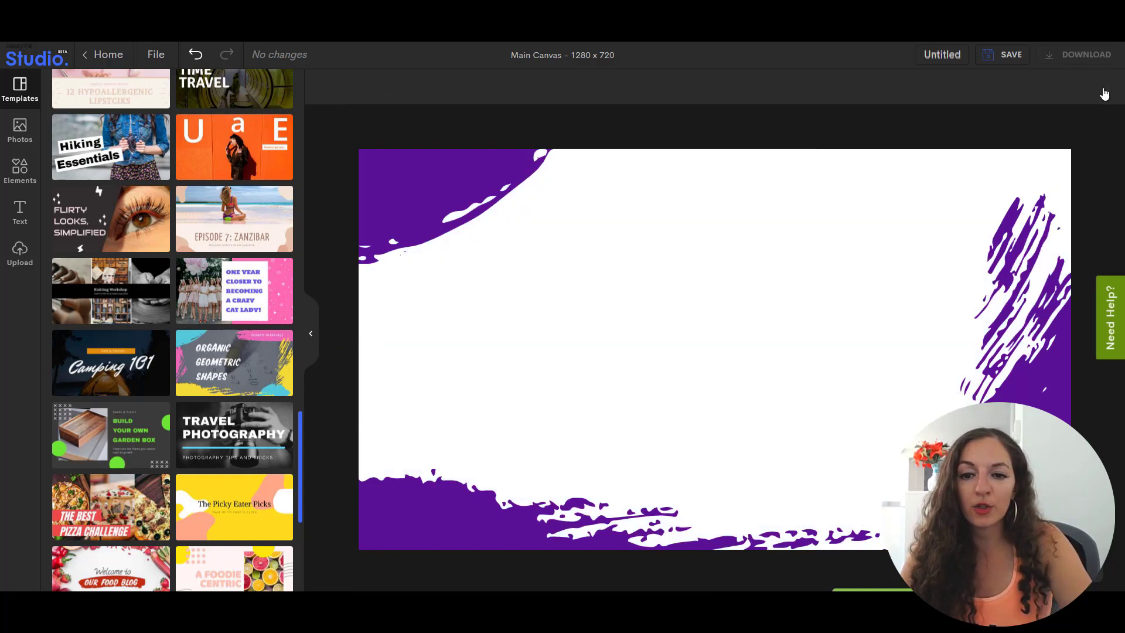
Place a filled circle from the shape elements on the canvas and delete it.
left_click(18, 136)
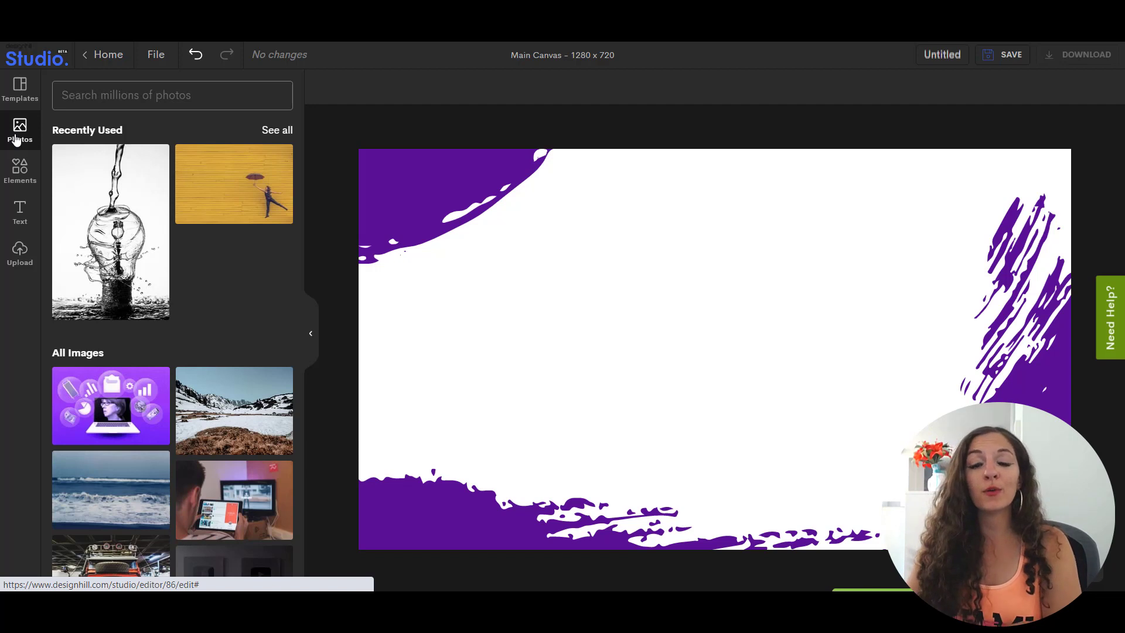
left_click(18, 174)
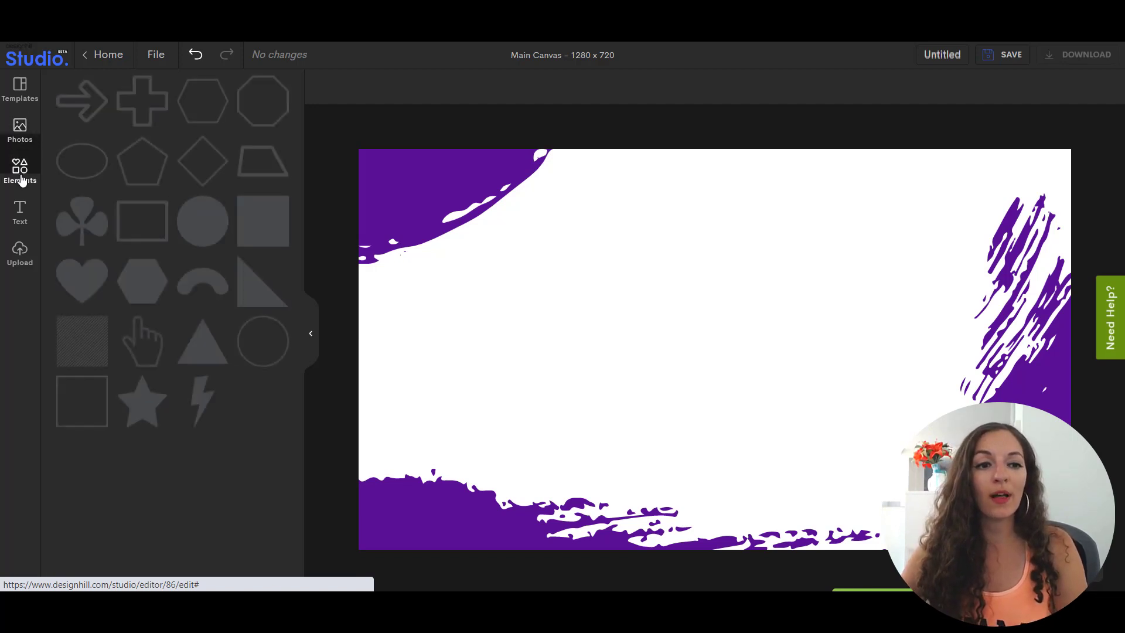
left_click(206, 240)
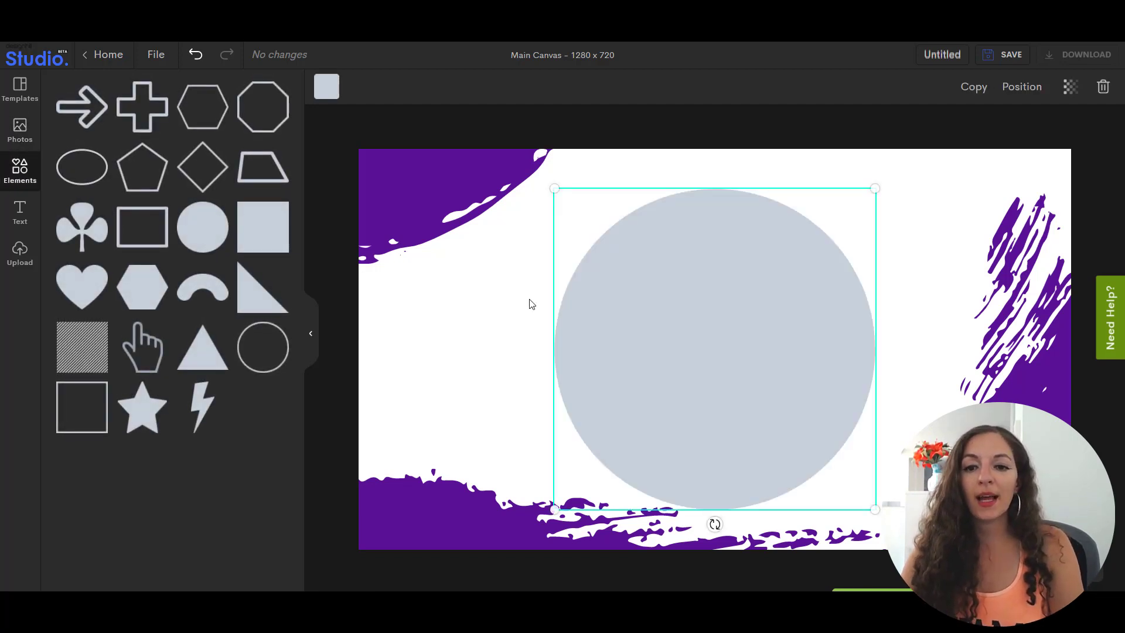
mouse_move(750, 301)
left_mouse_down()
mouse_move(776, 311)
mouse_move(753, 314)
mouse_move(749, 296)
left_mouse_up()
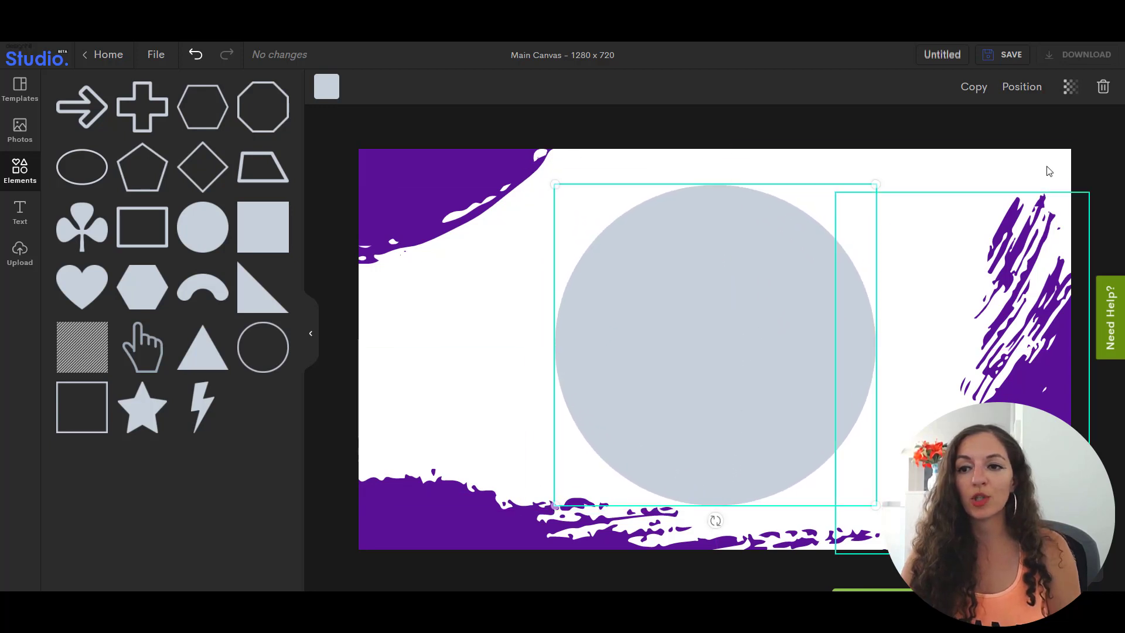
left_click(1101, 97)
Search the photo library for "YOUTUBE" and insert the photo of the laptop with passport and headphones.
left_click(20, 130)
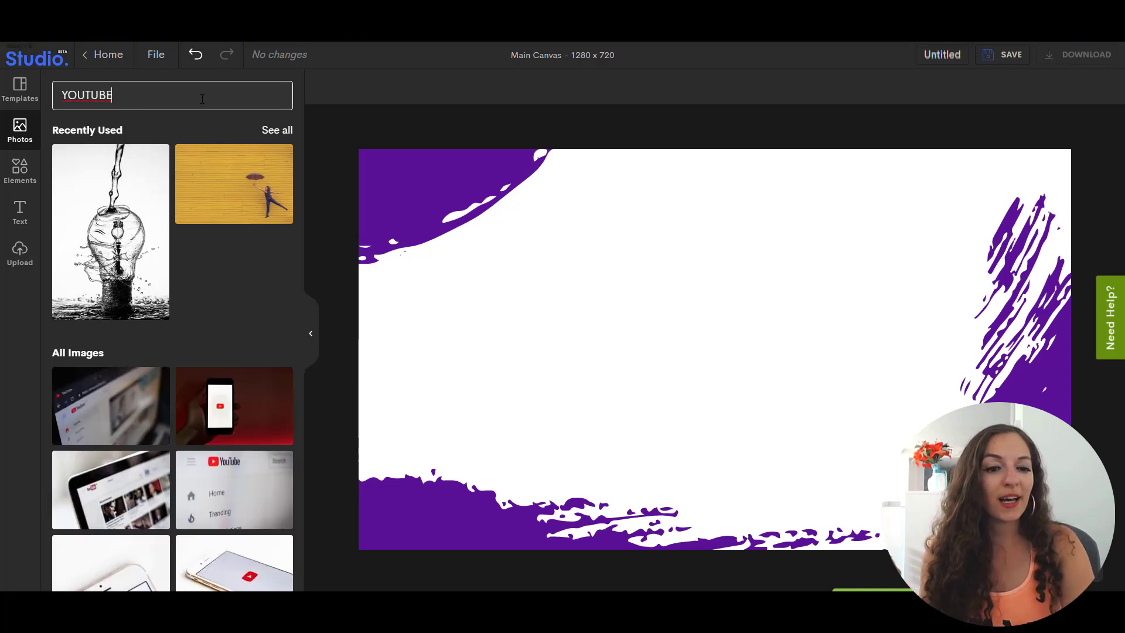
scroll(228, 409, "down", 5)
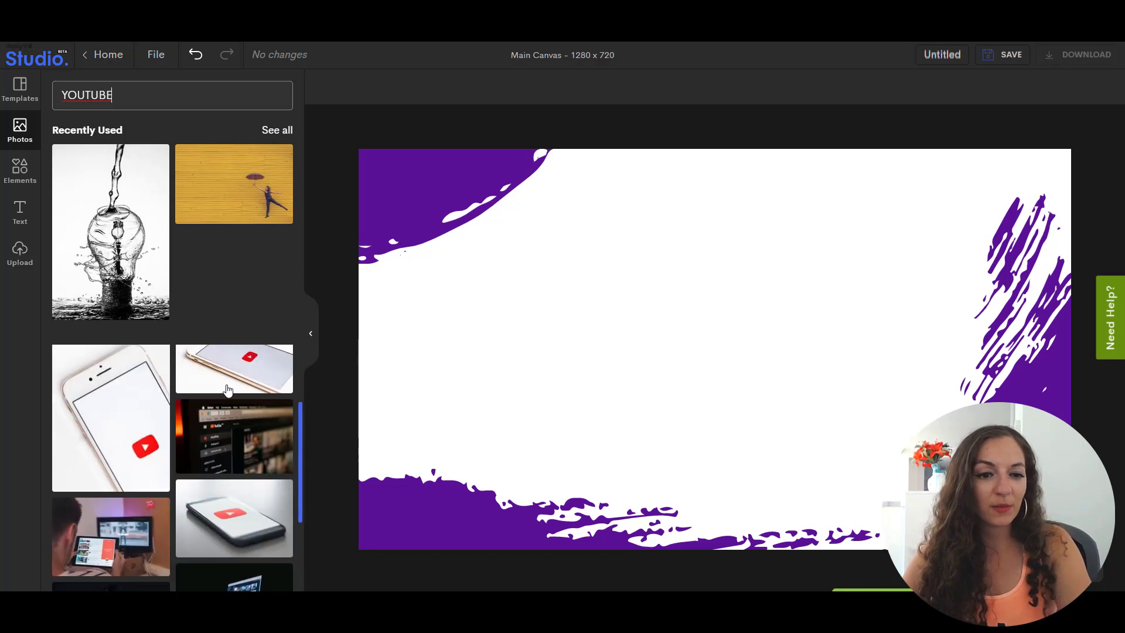
scroll(228, 409, "down", 10)
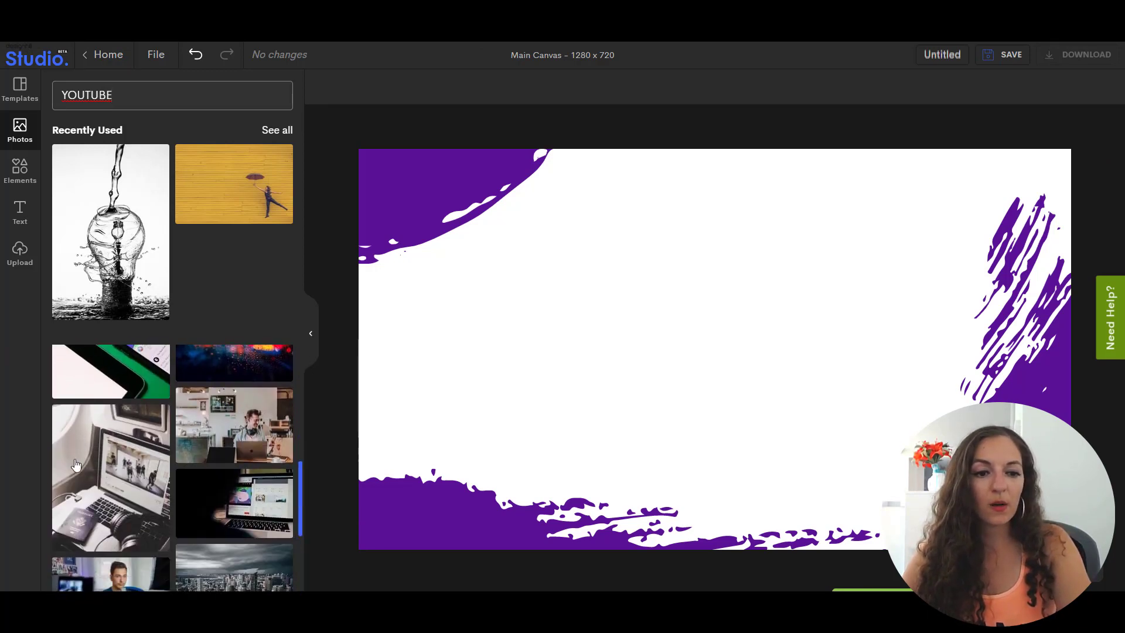
left_click(111, 465)
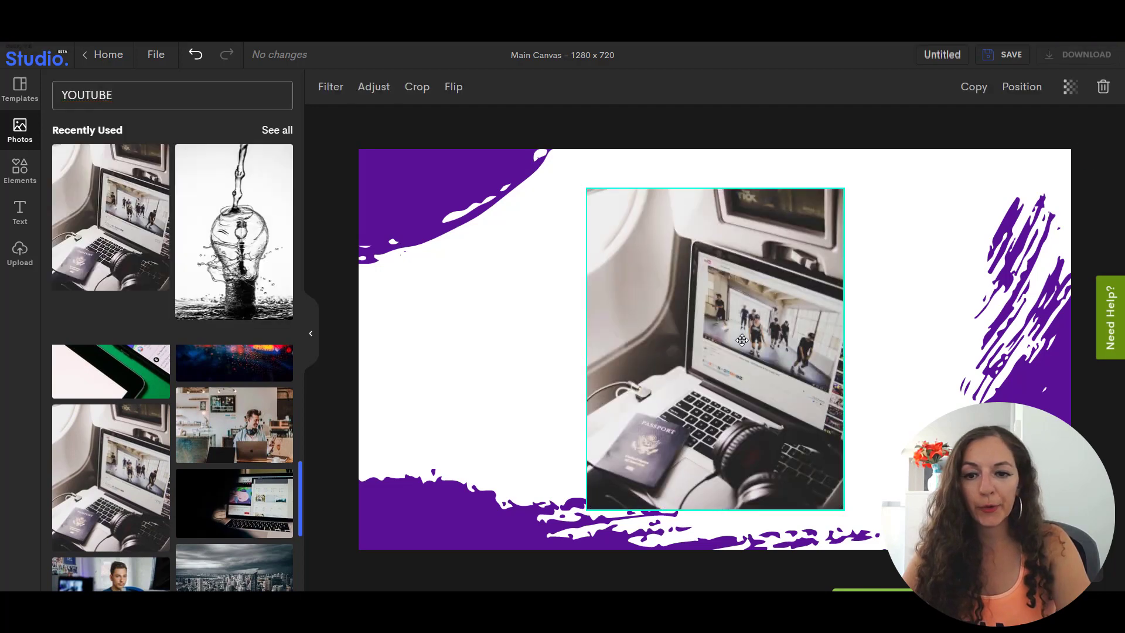
Align the laptop photo with the canvas's left edge and enlarge it to cover about half the canvas width.
left_click_drag(709, 333, 529, 297)
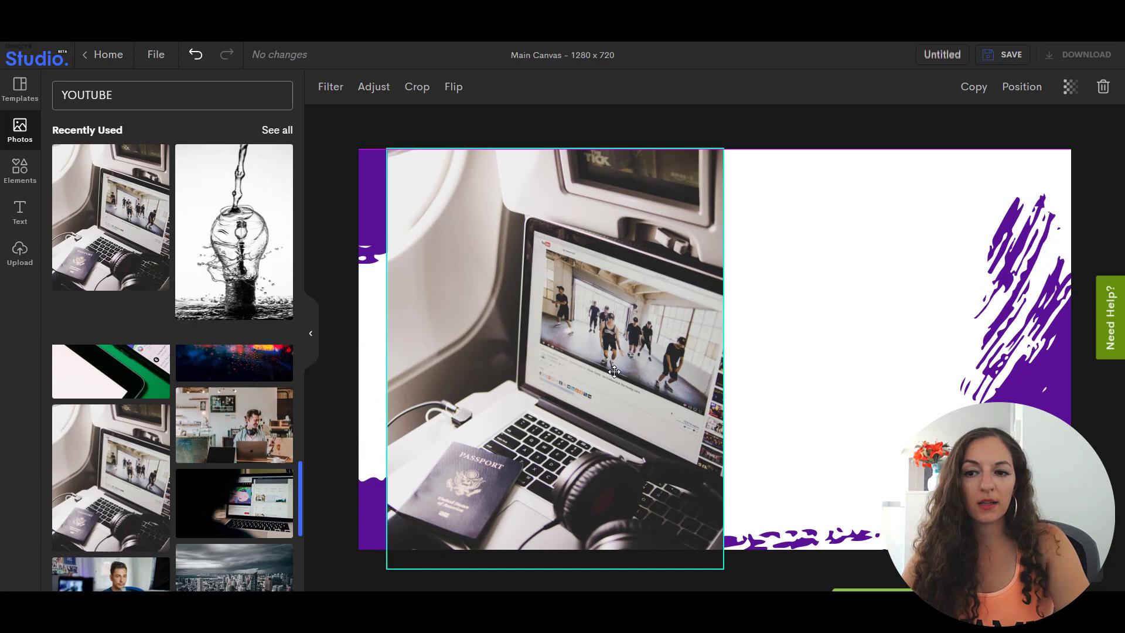
left_click_drag(611, 373, 582, 373)
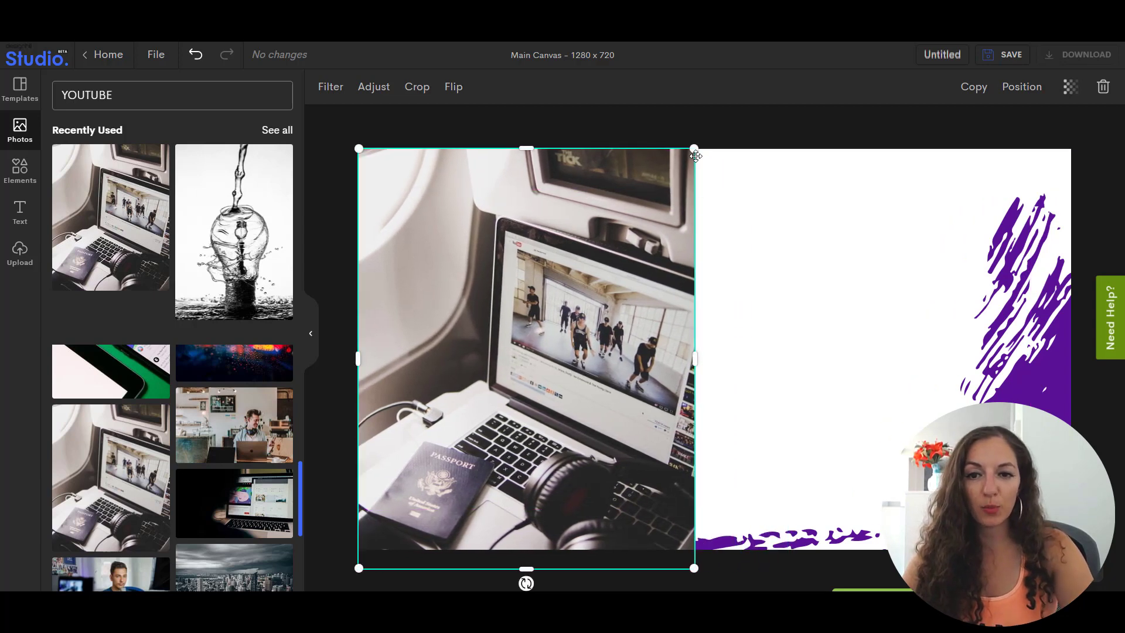
left_click_drag(694, 150, 753, 107)
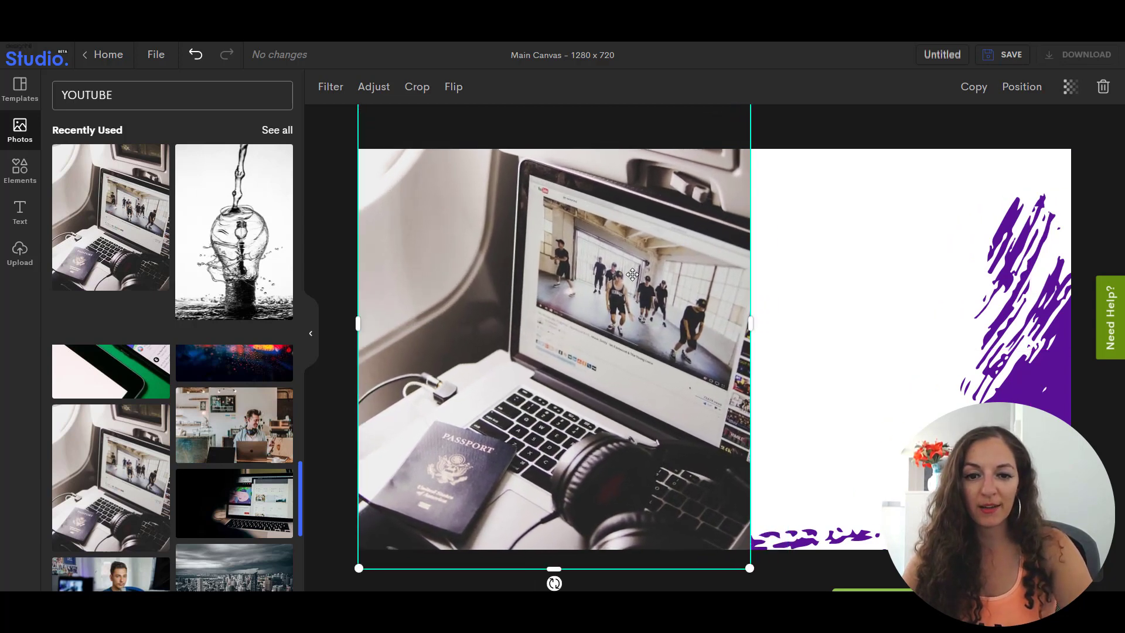
Lower the laptop photo within the left half of the canvas and send it behind all other elements.
left_click_drag(631, 274, 566, 293)
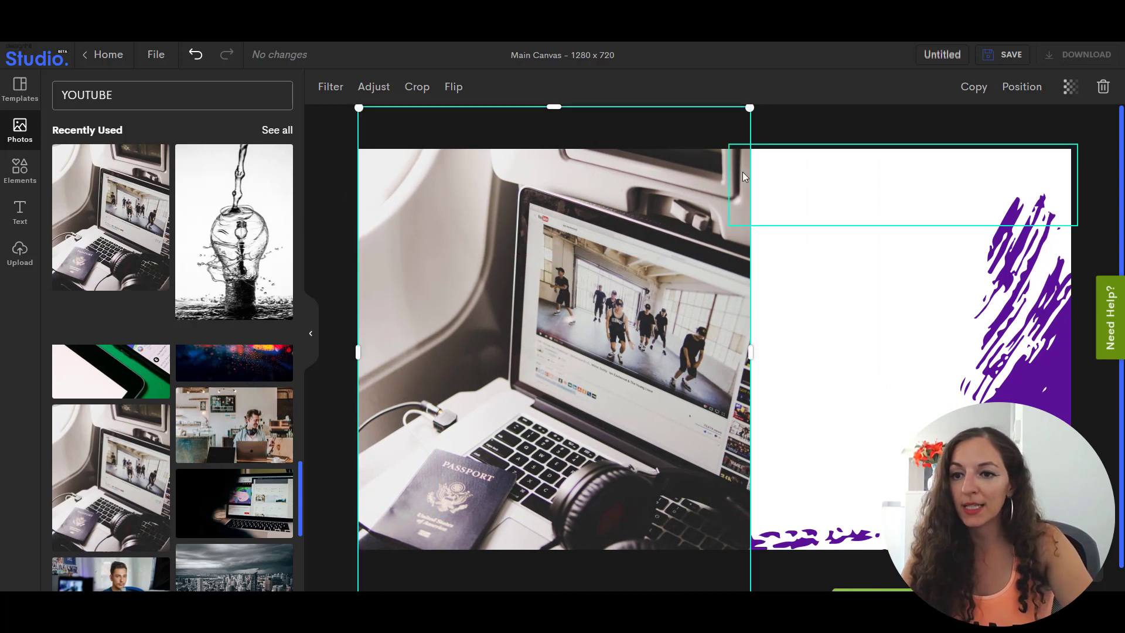
left_click(1020, 91)
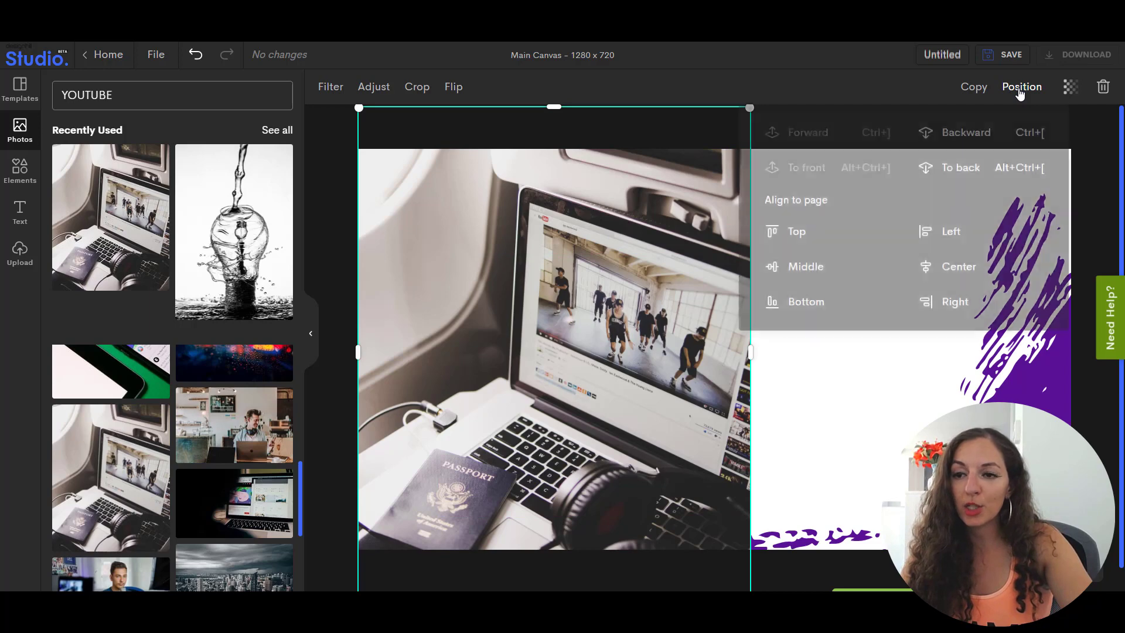
left_click(957, 170)
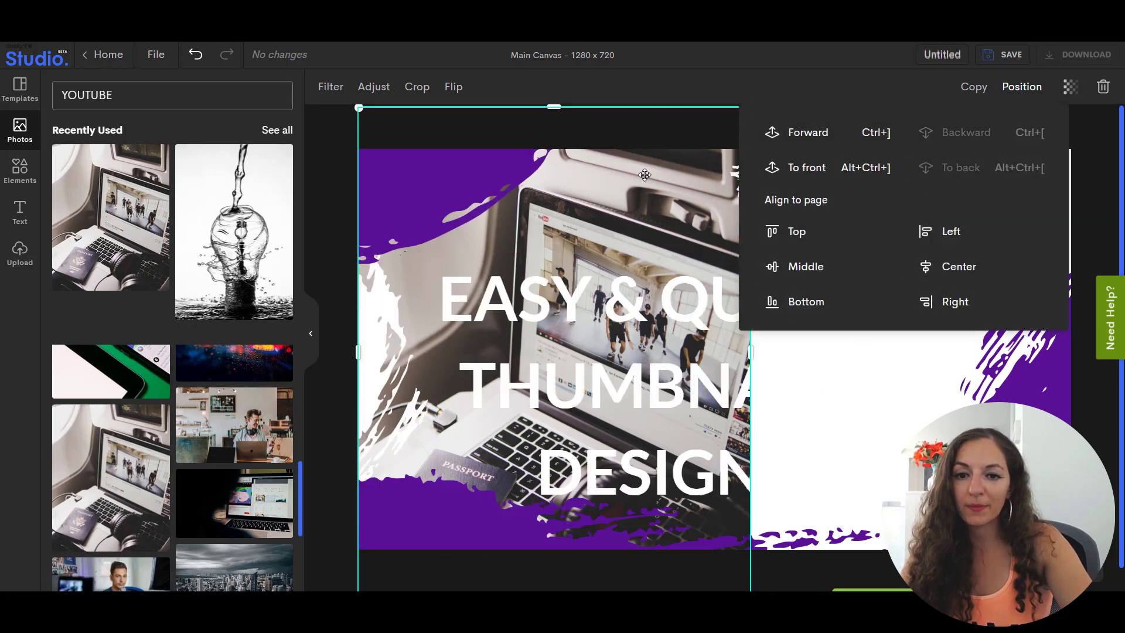
left_click(340, 133)
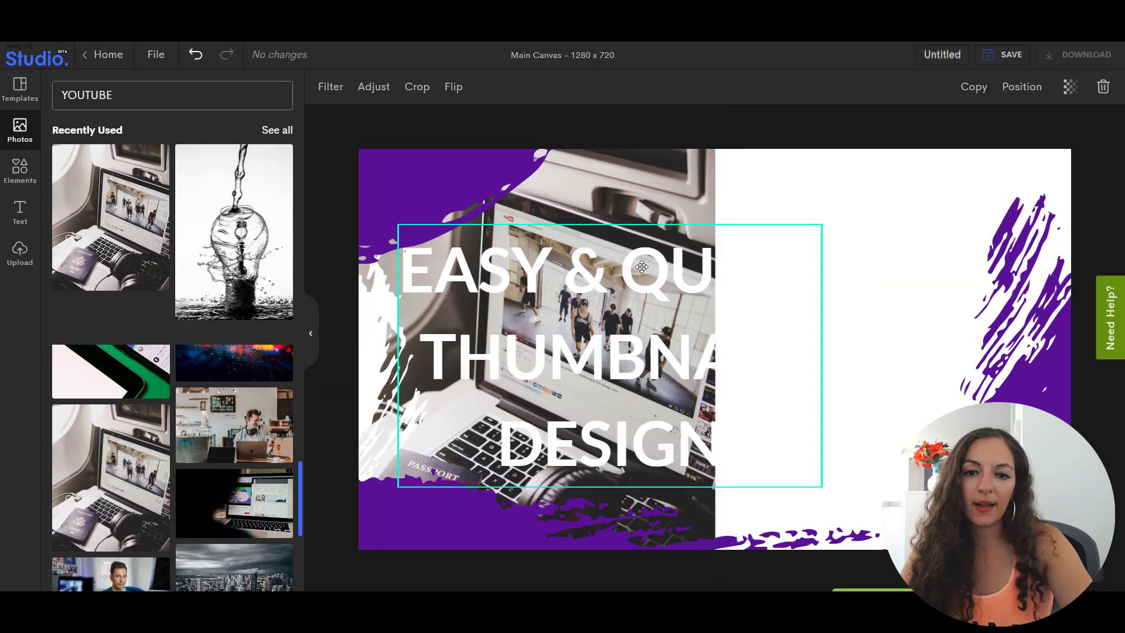
Colour the headline text black (#000000) and fit its text box into the white right half of the canvas.
left_click(526, 289)
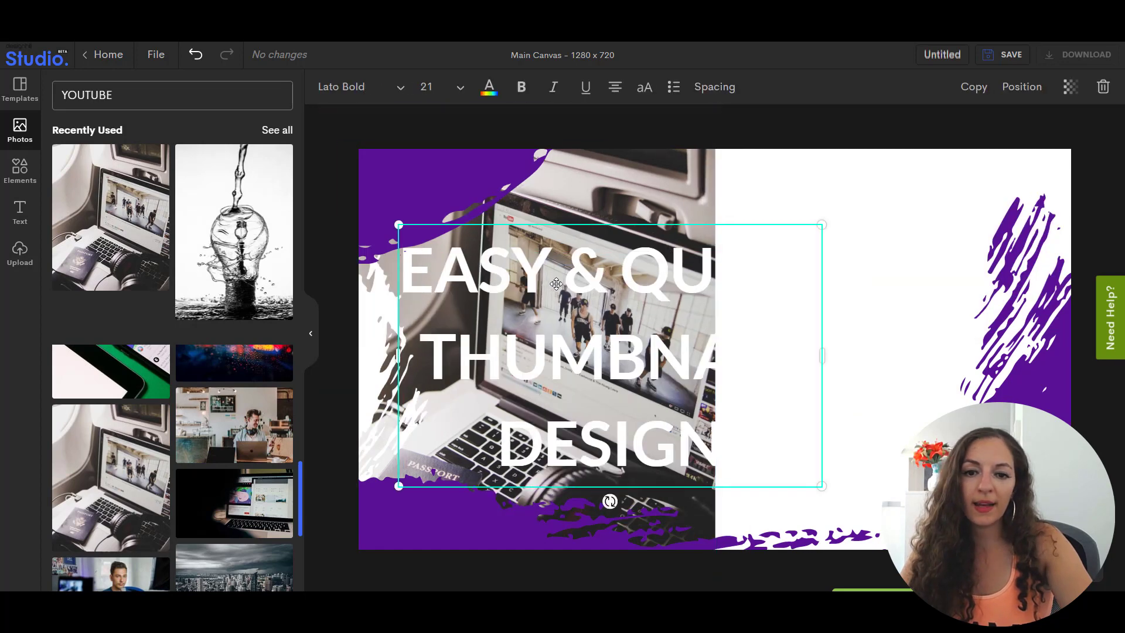
left_click_drag(525, 289, 663, 287)
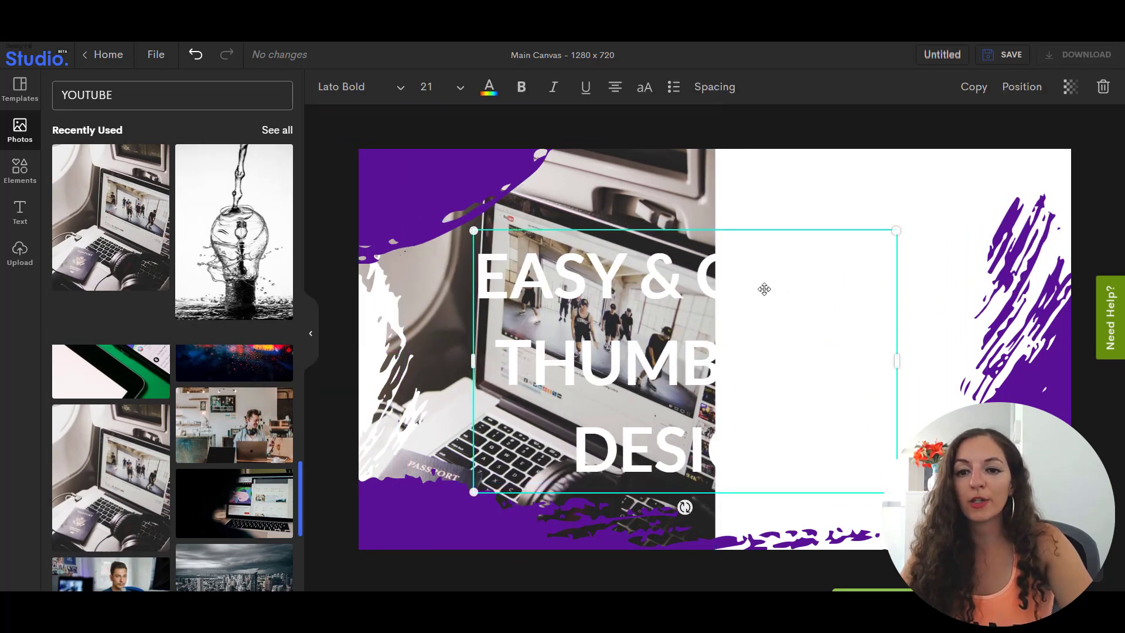
left_click(491, 100)
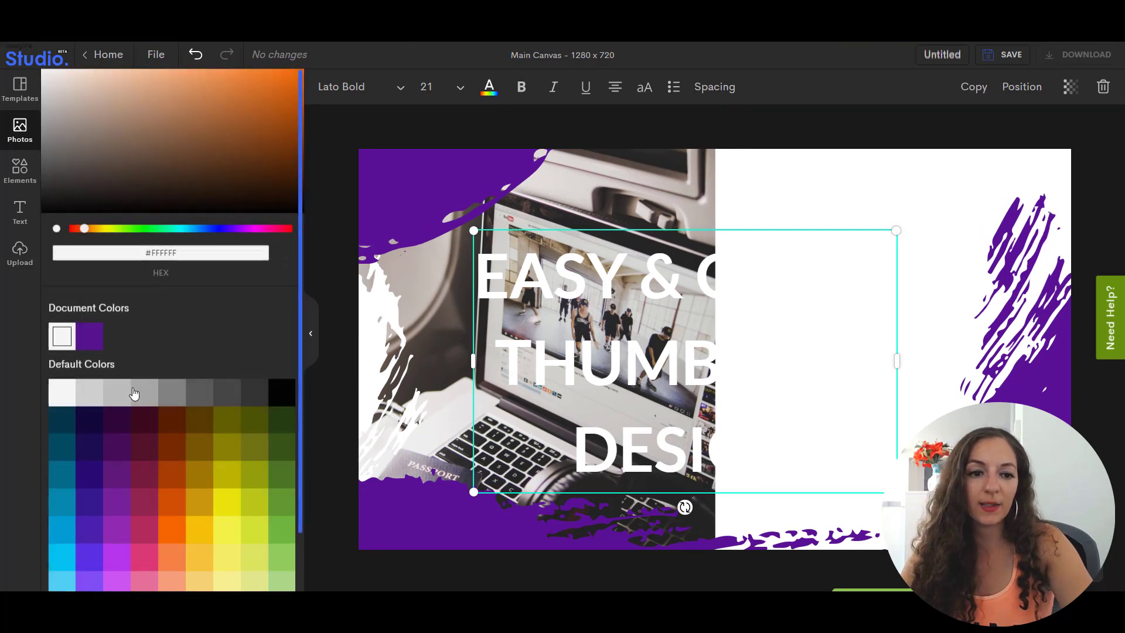
left_click(283, 393)
left_click_drag(635, 277, 767, 267)
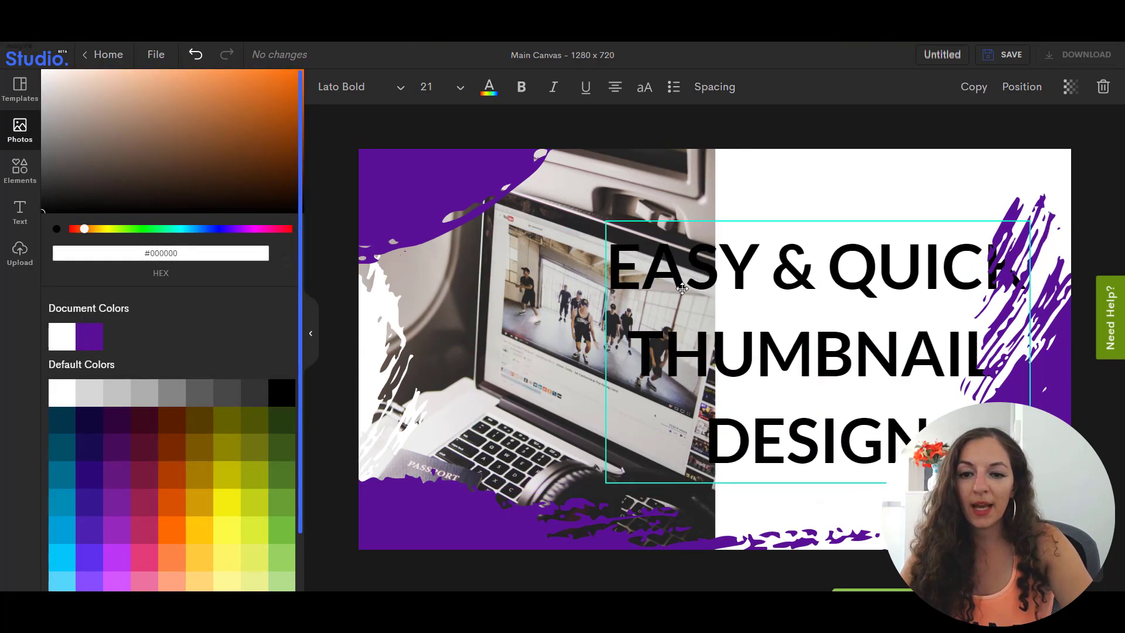
left_click_drag(653, 352, 709, 350)
Reduce the headline's line height to 118.
double_click(777, 319)
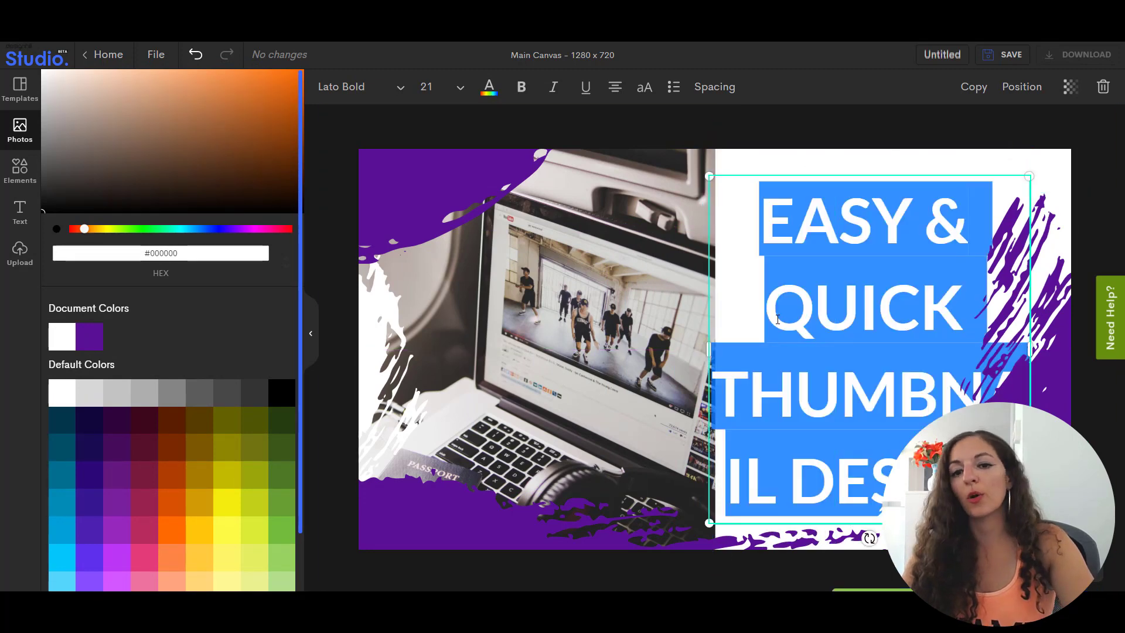
left_click(712, 87)
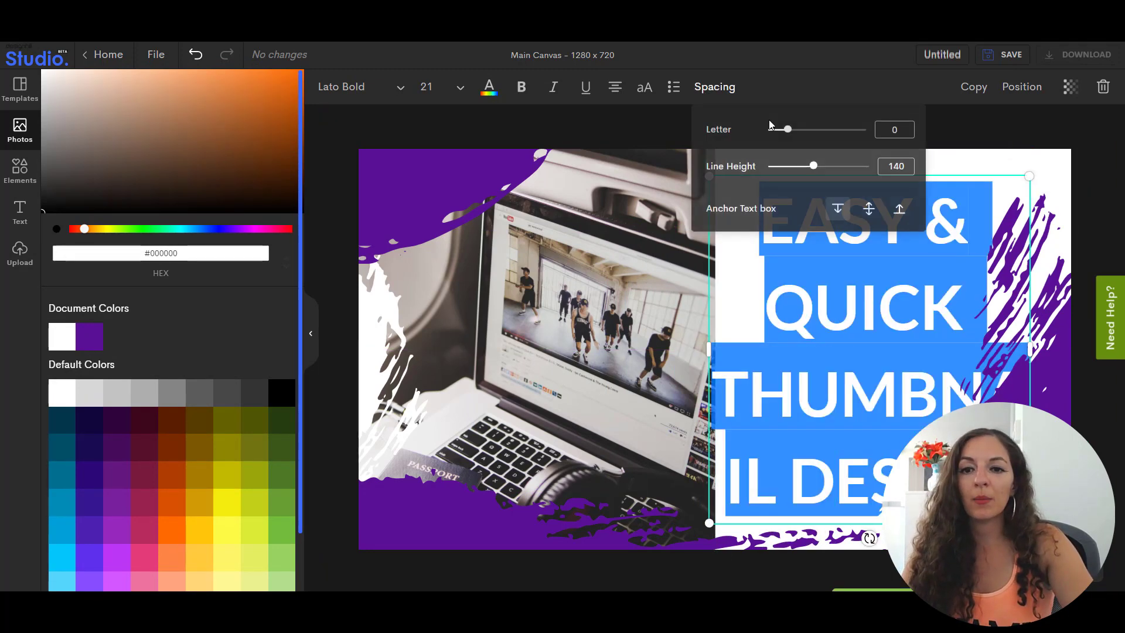
left_click_drag(815, 168, 803, 179)
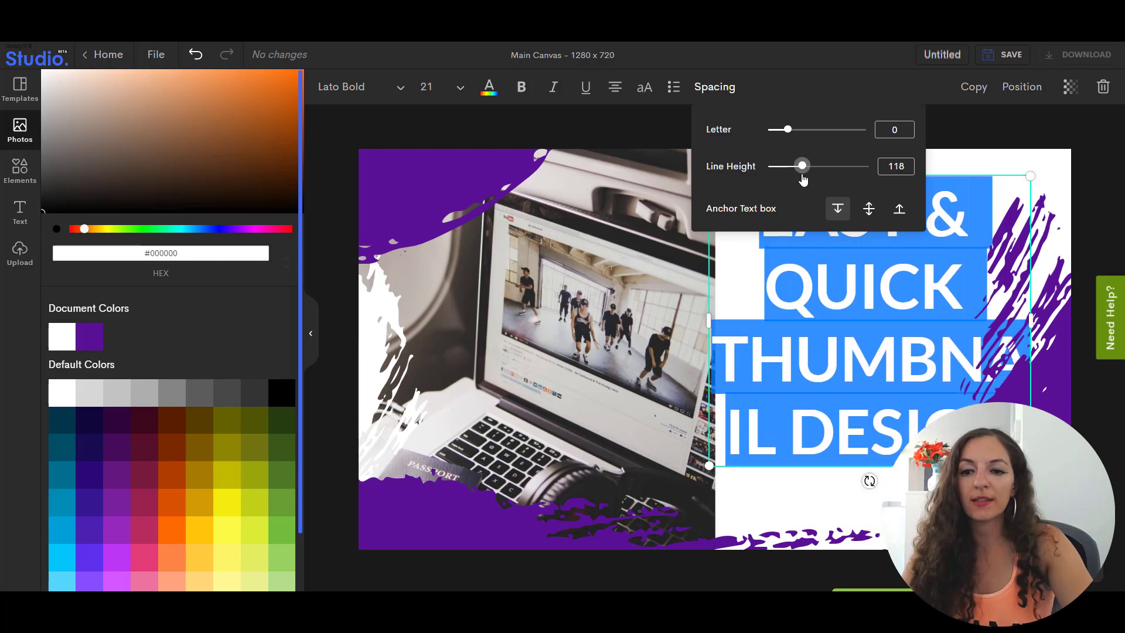
Set the headline's font size to 18 and widen its text box so THUMBNAIL fits on one line.
left_click(445, 94)
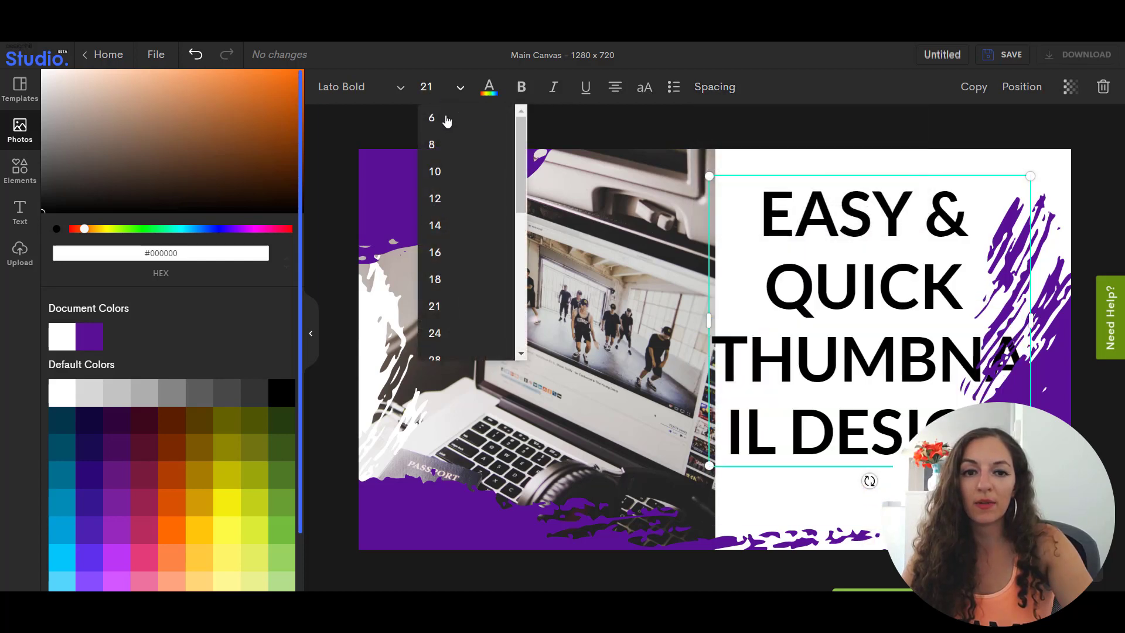
left_click(449, 280)
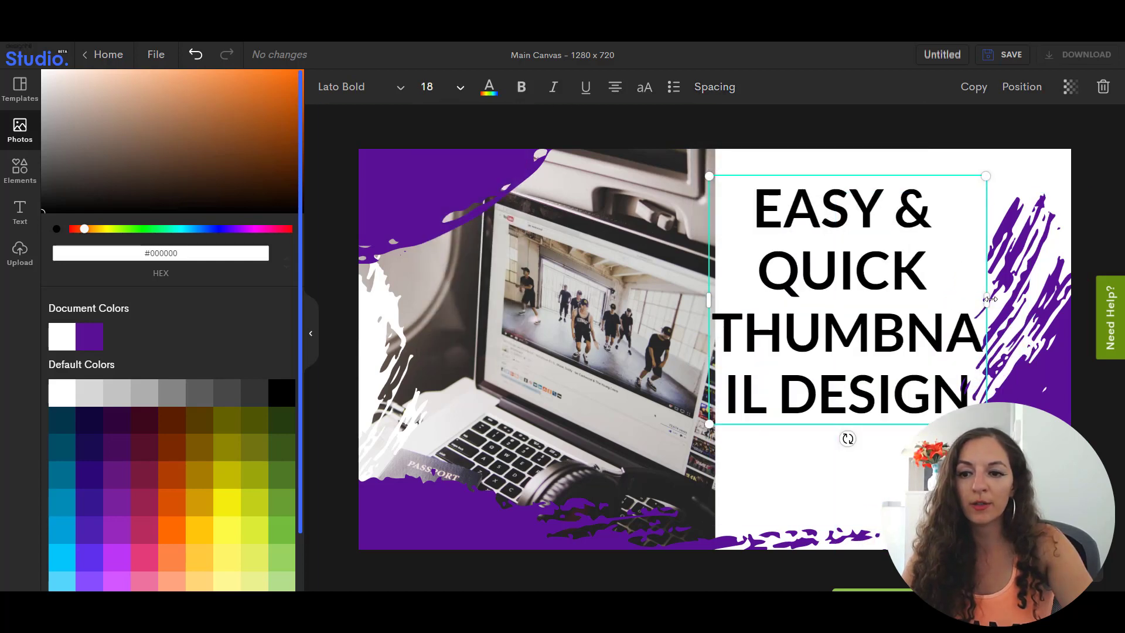
left_click_drag(986, 299, 1027, 300)
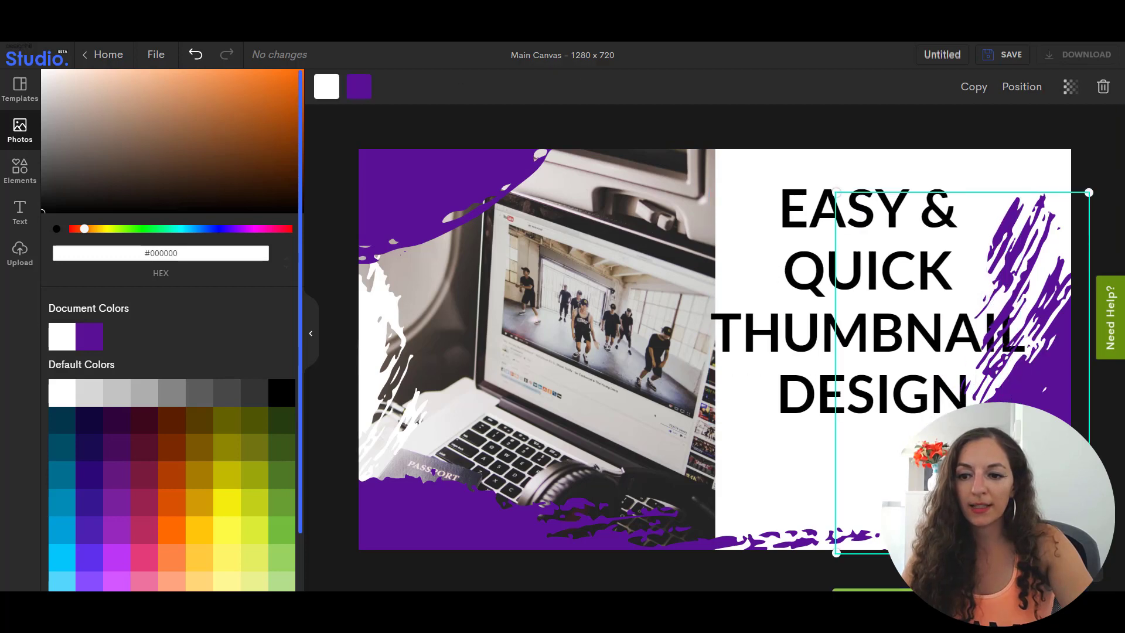
Rotate and lower the right-hand purple brush shape clear of the headline, and centre the headline in the white area.
left_click_drag(1033, 351, 1049, 363)
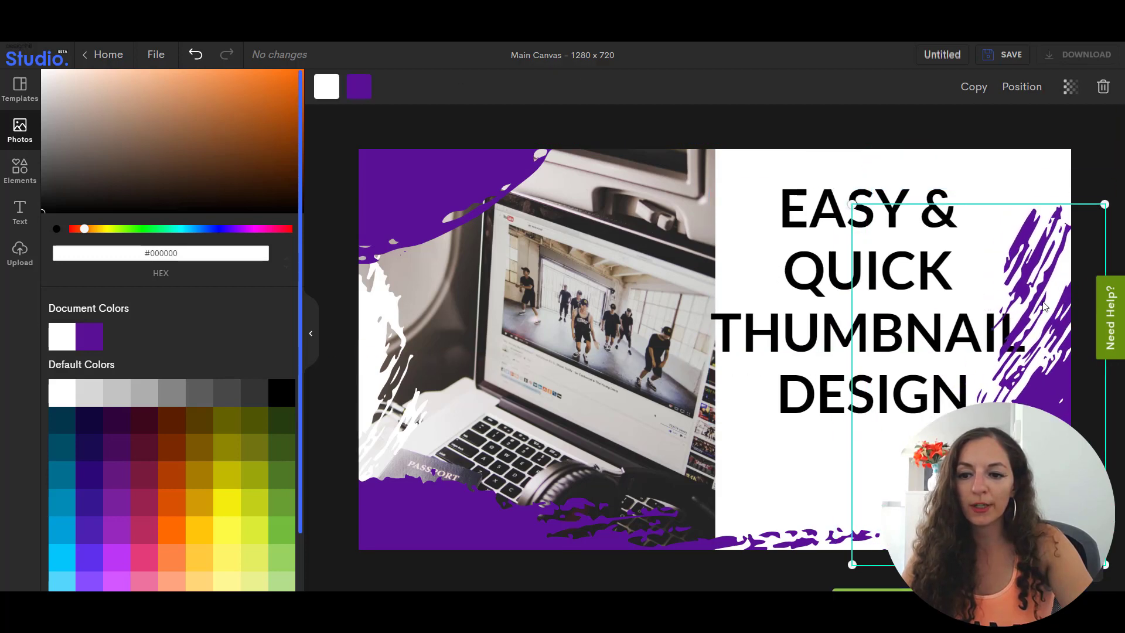
mouse_move(979, 581)
left_mouse_down()
mouse_move(928, 574)
mouse_move(851, 532)
left_mouse_up()
left_click_drag(1028, 422, 1029, 491)
left_click(857, 317)
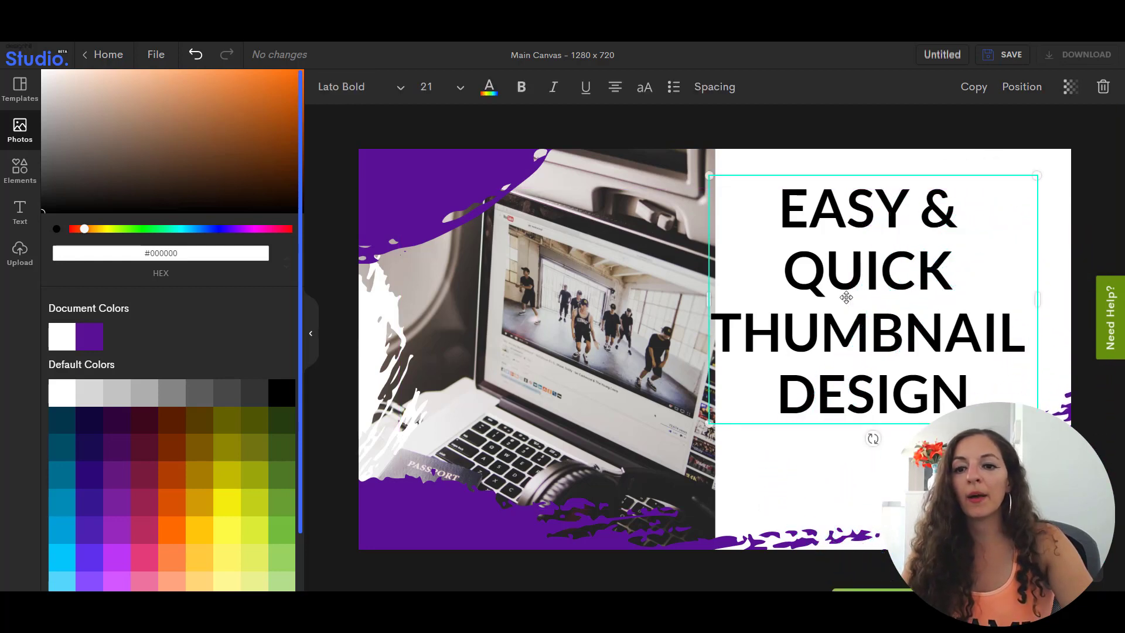
left_click_drag(844, 337, 875, 336)
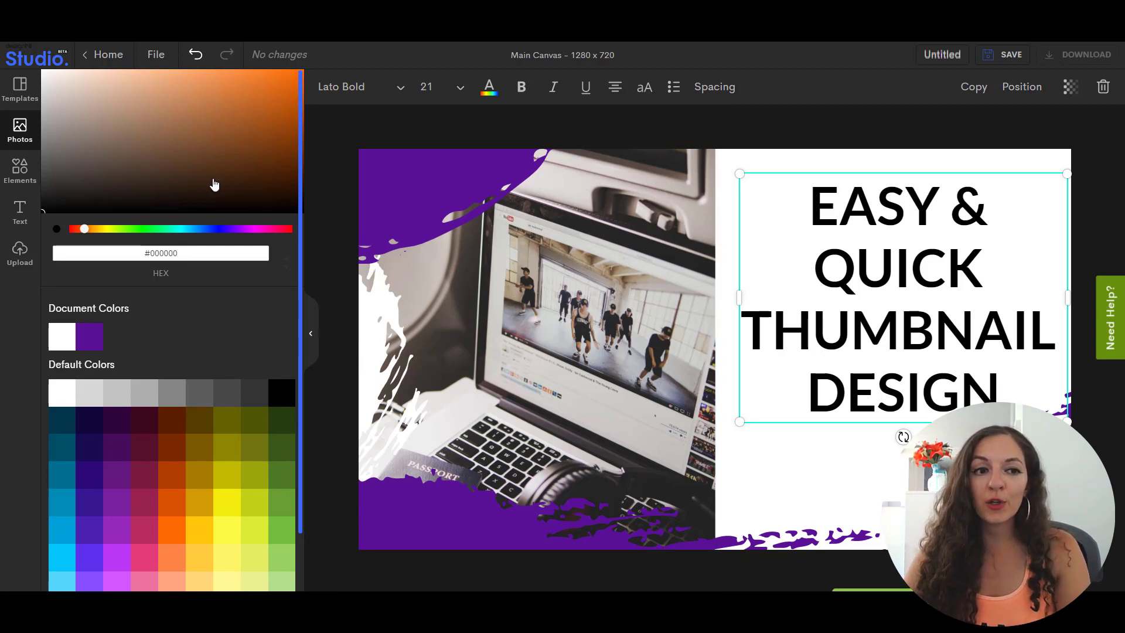
Upload the woman's portrait PNG from the Desktop folder.
left_click(19, 135)
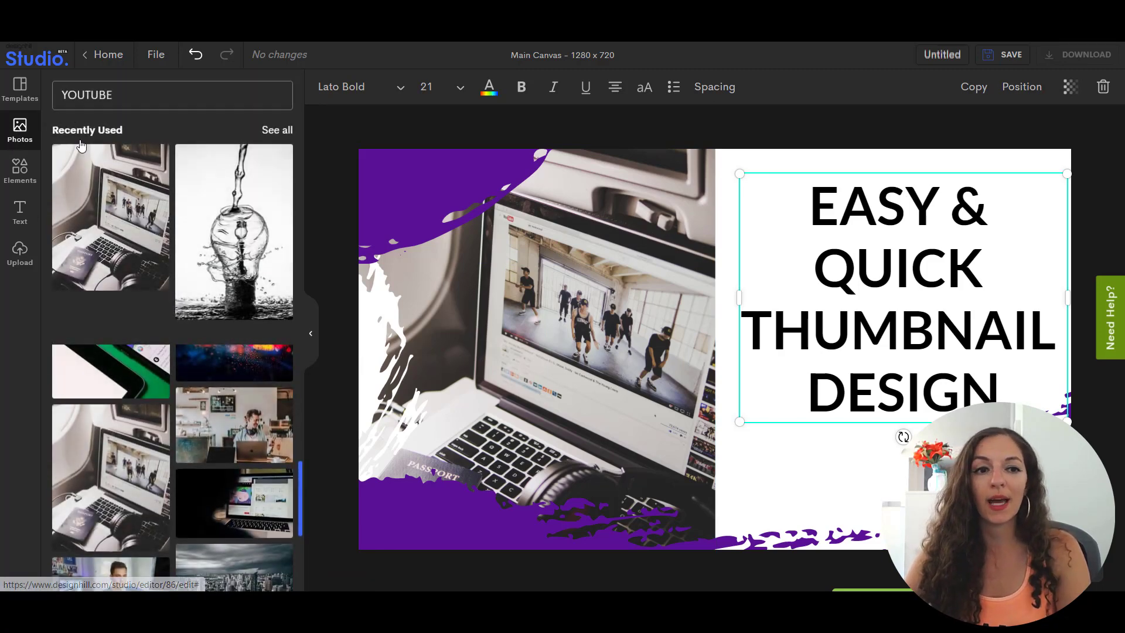
left_click(21, 257)
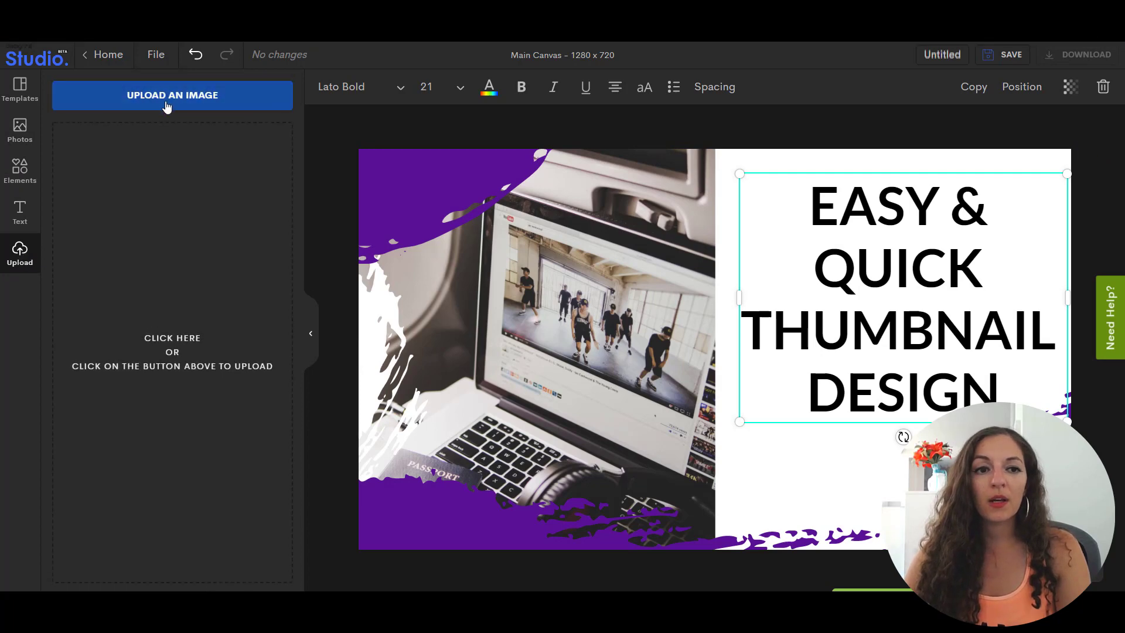
left_click(167, 96)
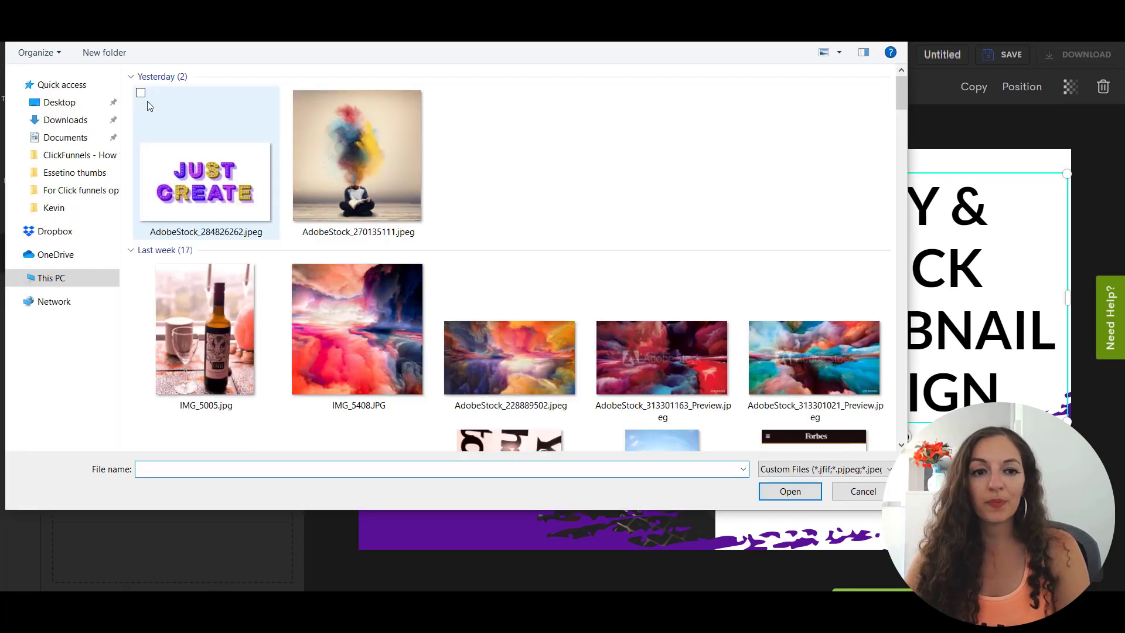
left_click(59, 103)
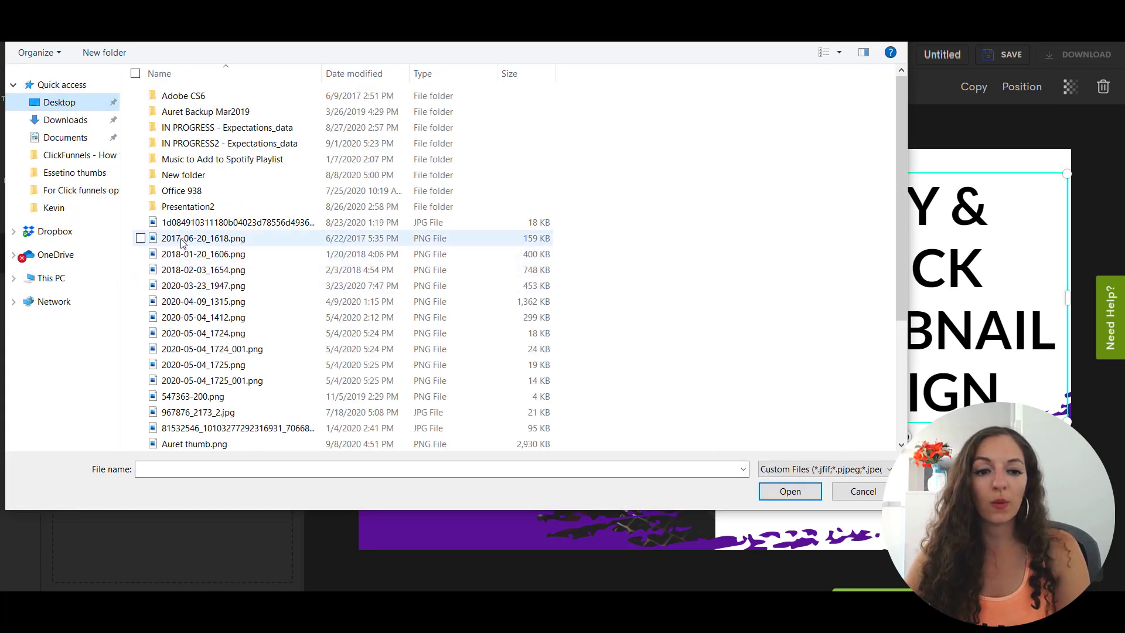
double_click(212, 449)
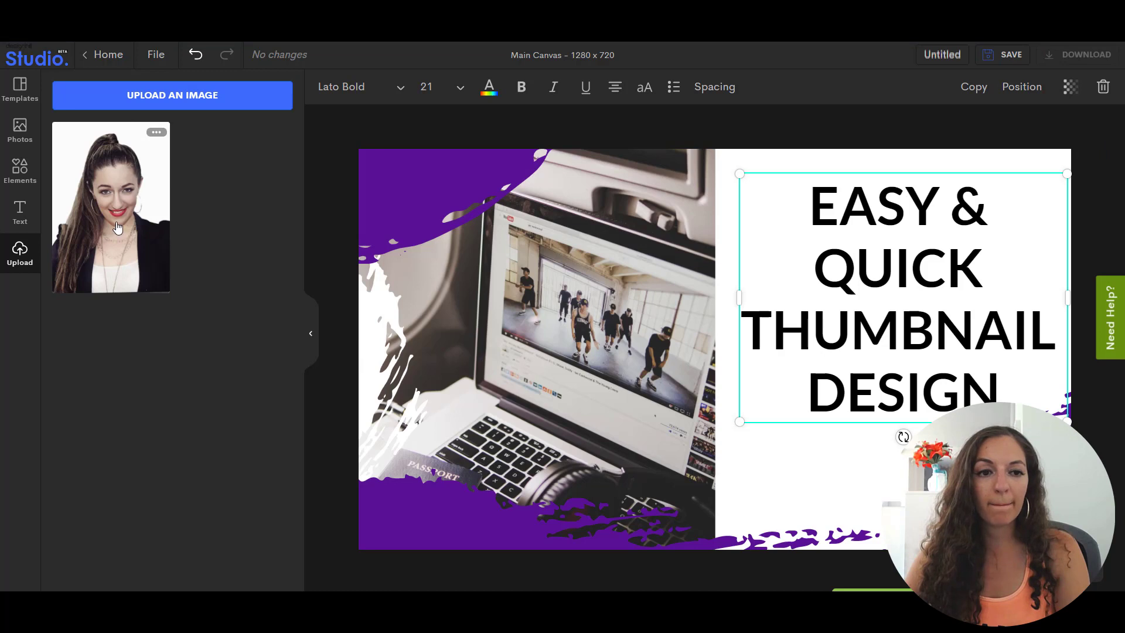
Insert the uploaded portrait at the canvas's lower right and enlarge it to the full canvas height.
left_click(124, 236)
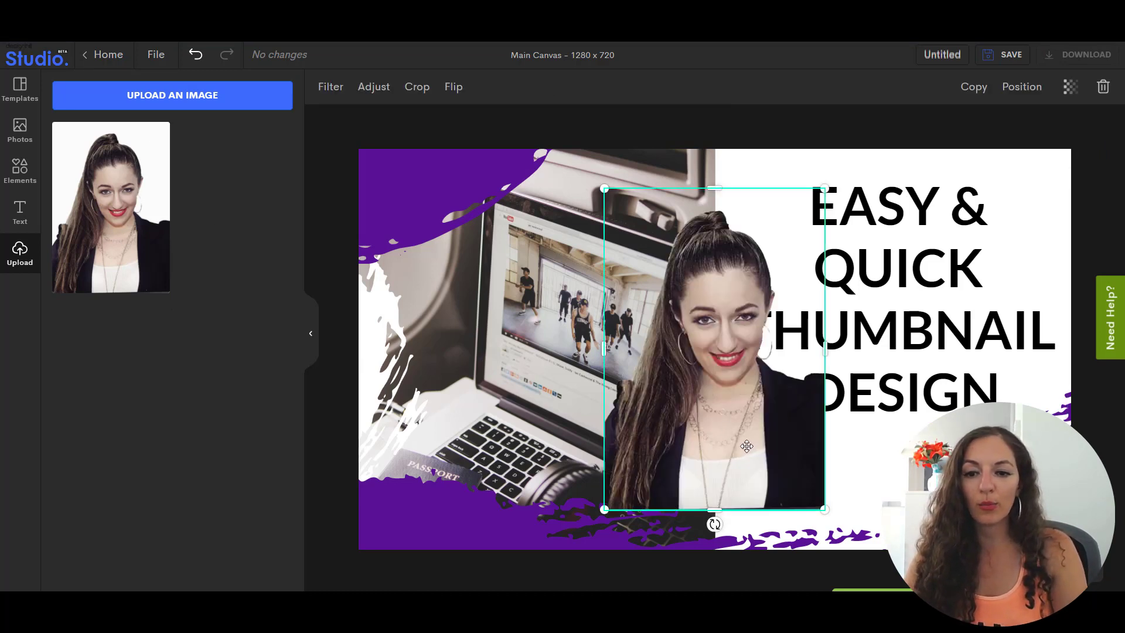
left_click_drag(747, 447, 976, 488)
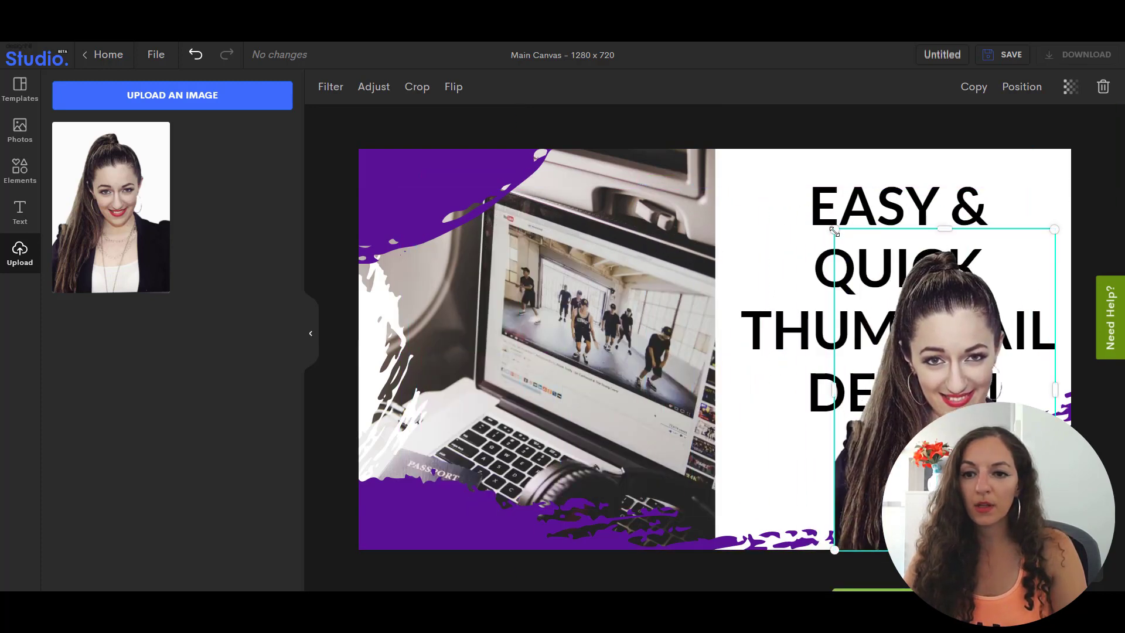
left_click_drag(835, 232, 751, 251)
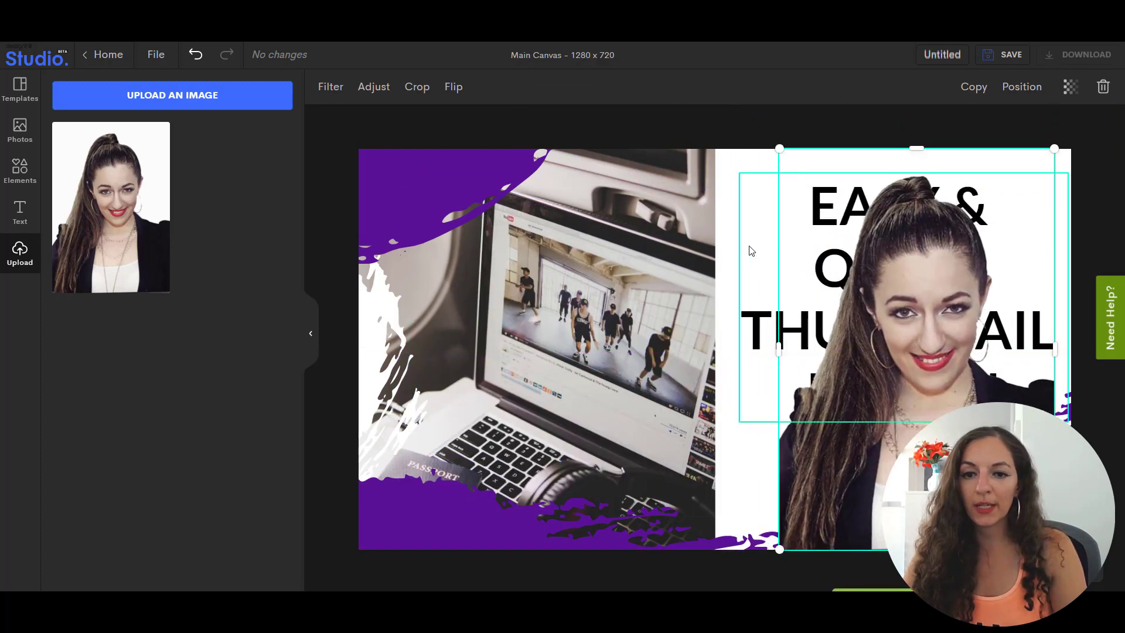
Delete the laptop photo and move the headline into the white space to the left of the portrait.
left_click(561, 313)
left_click_drag(576, 311, 611, 311)
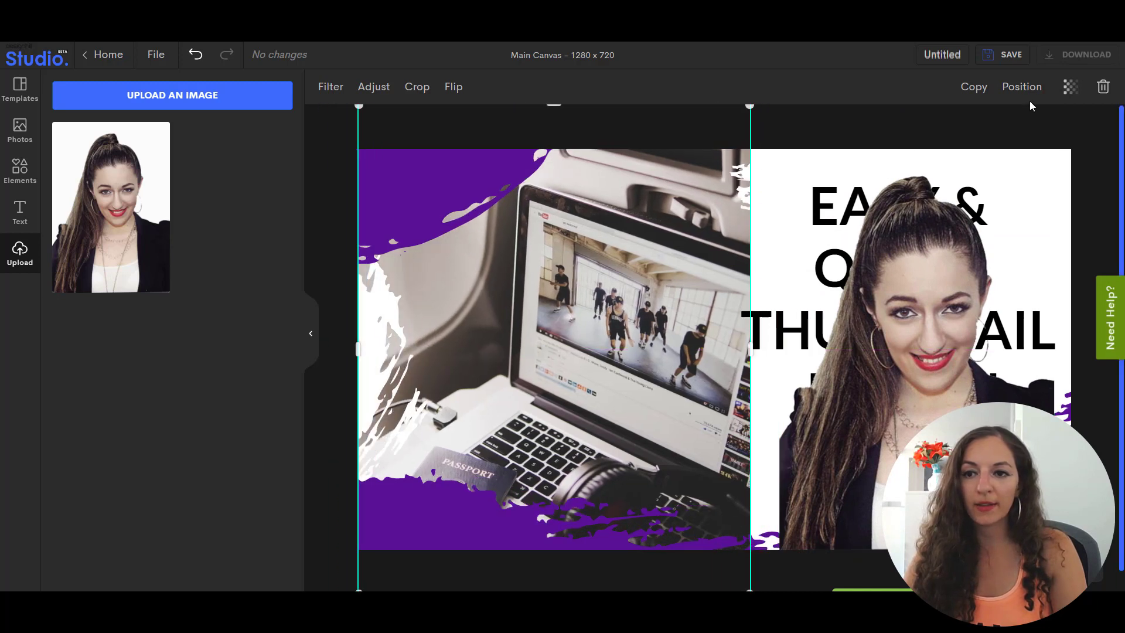
left_click(1104, 86)
left_click(996, 281)
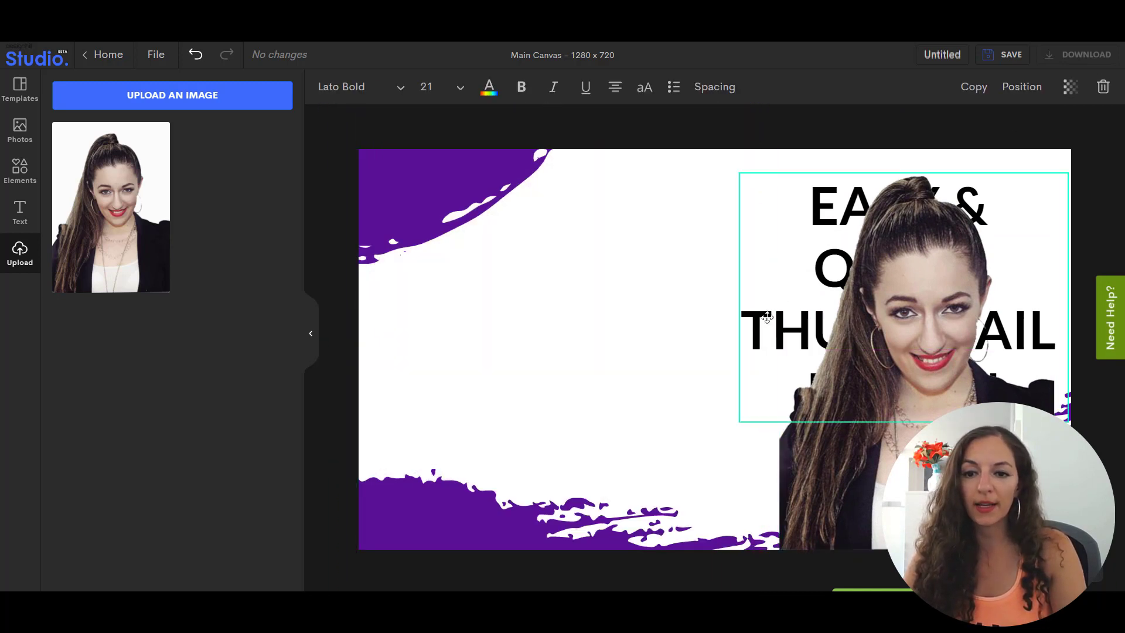
left_click_drag(997, 281, 664, 356)
Rotate the purple brush shape into the canvas's top-right corner and place the portrait in the bottom-right corner.
left_click(949, 445)
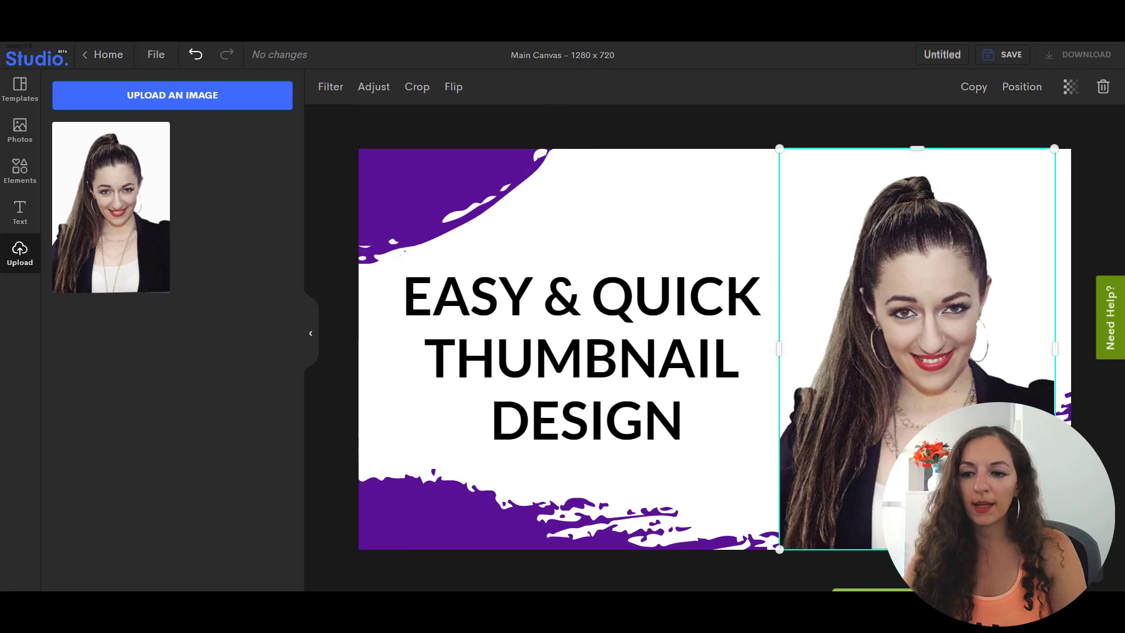
left_click_drag(917, 148, 1009, 111)
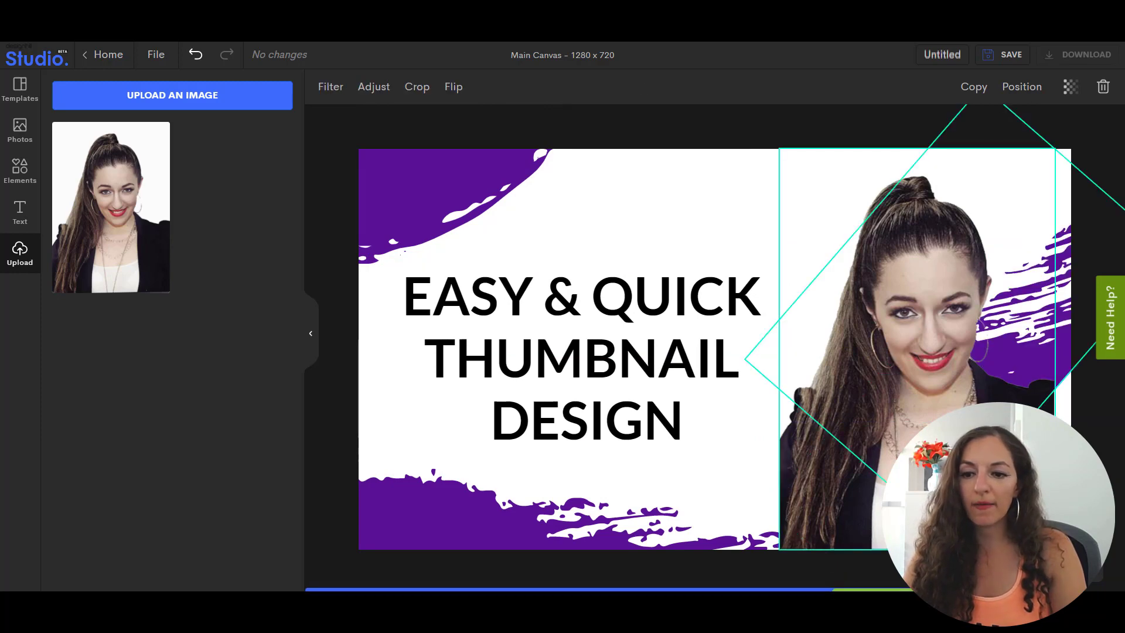
left_click_drag(1020, 347, 897, 368)
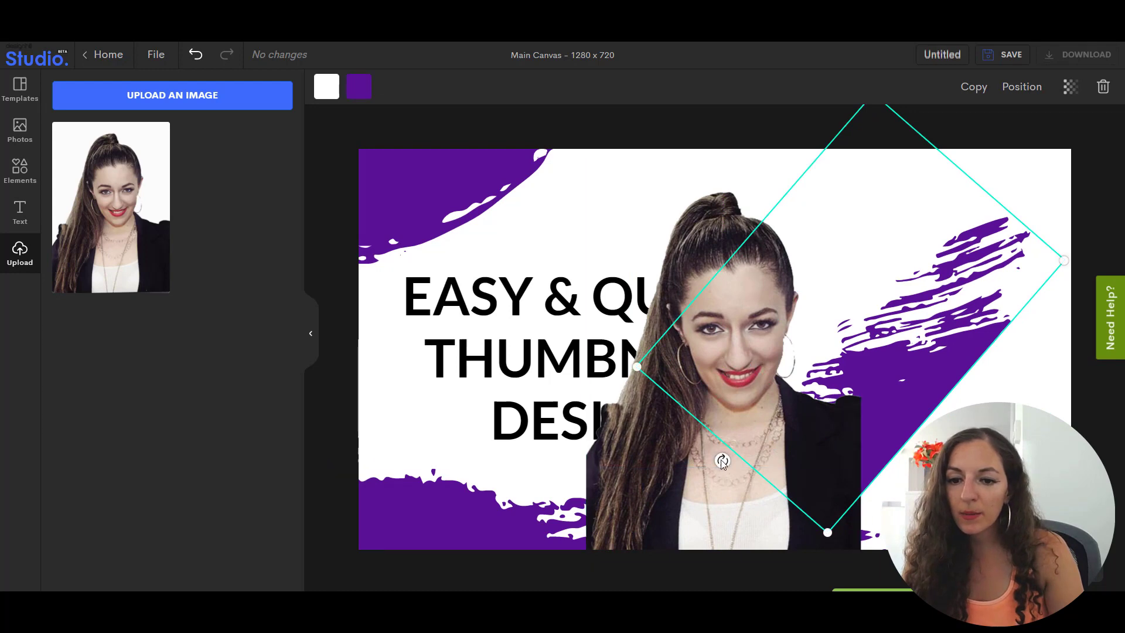
left_click_drag(723, 462, 969, 314)
left_click_drag(899, 222, 934, 196)
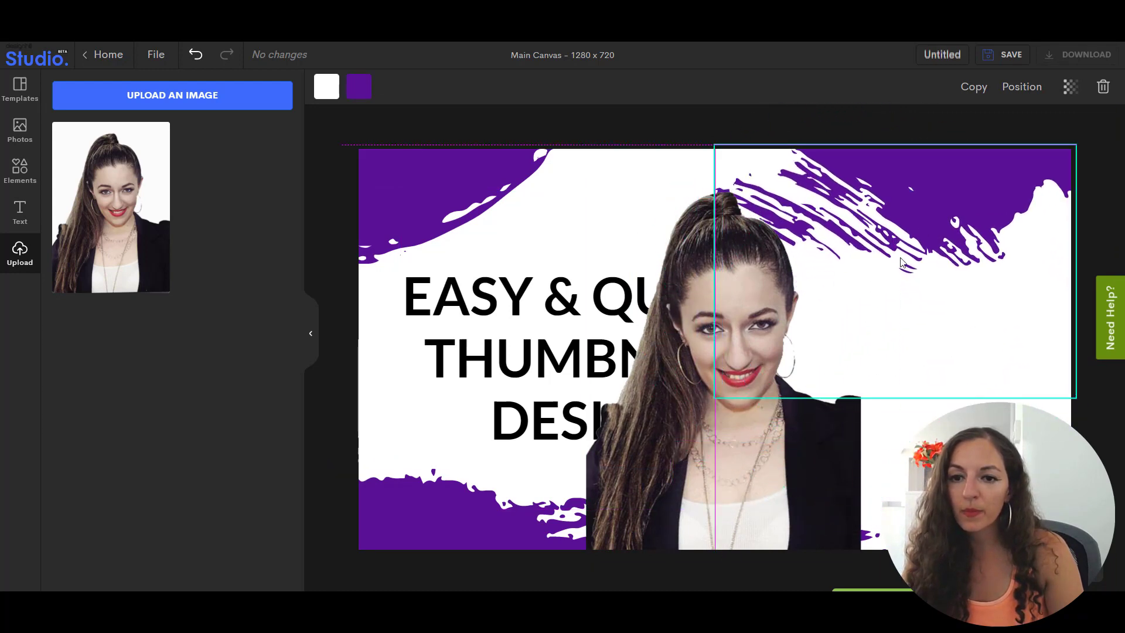
left_click(811, 435)
left_click_drag(811, 435, 1027, 419)
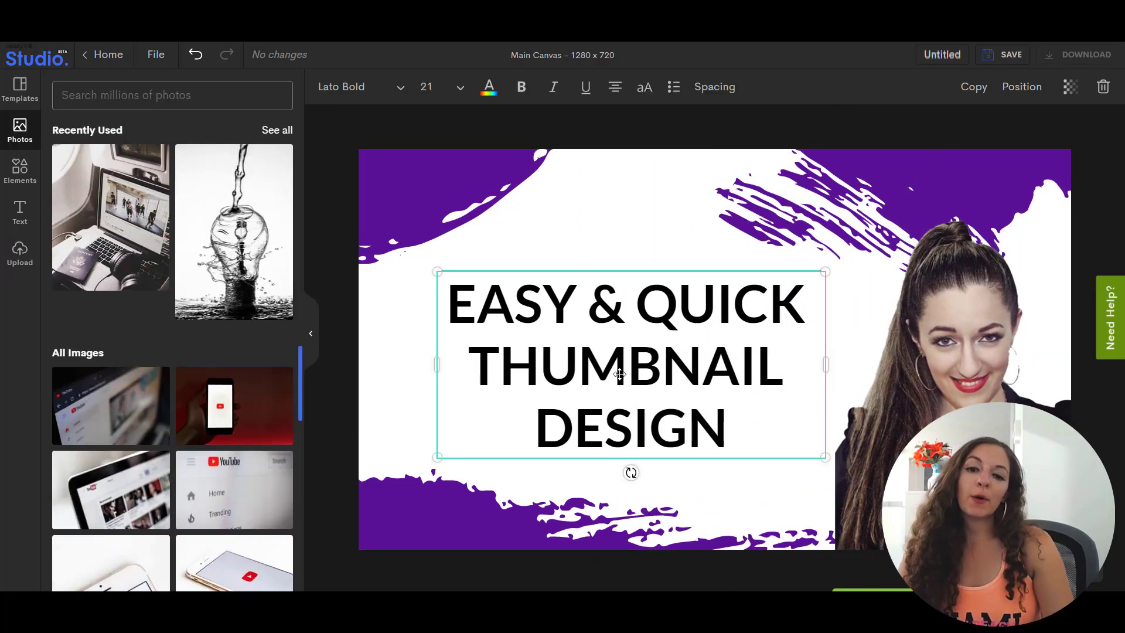
Delete the words "EASY & QUICK" from the headline text box.
double_click(593, 355)
left_click(495, 334)
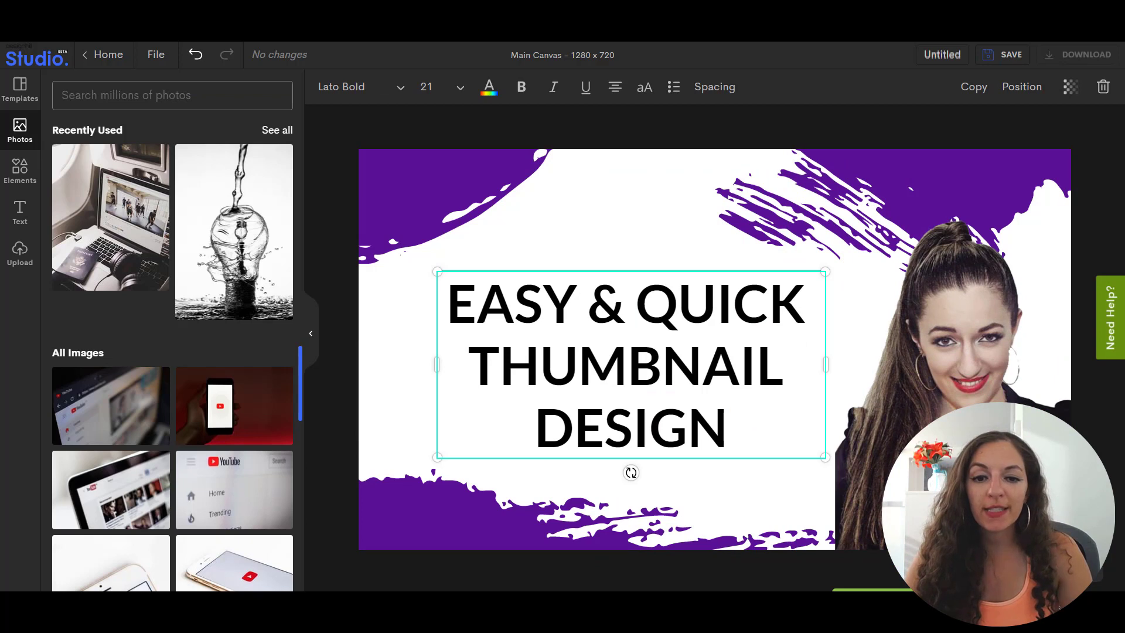
left_click_drag(447, 304, 775, 312)
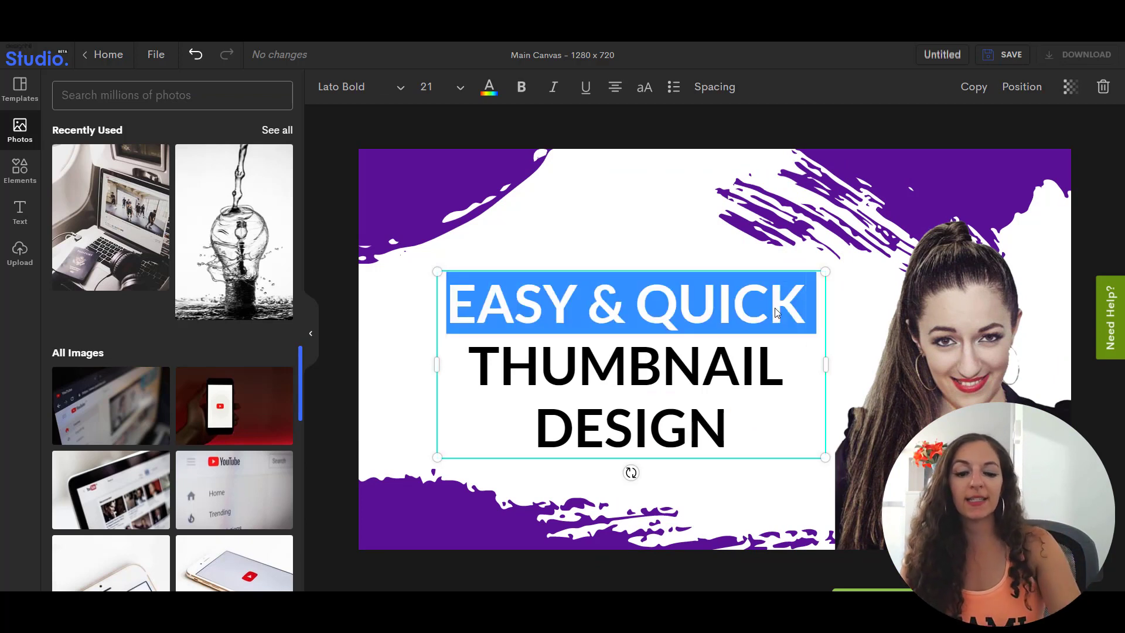
key("BackSpace")
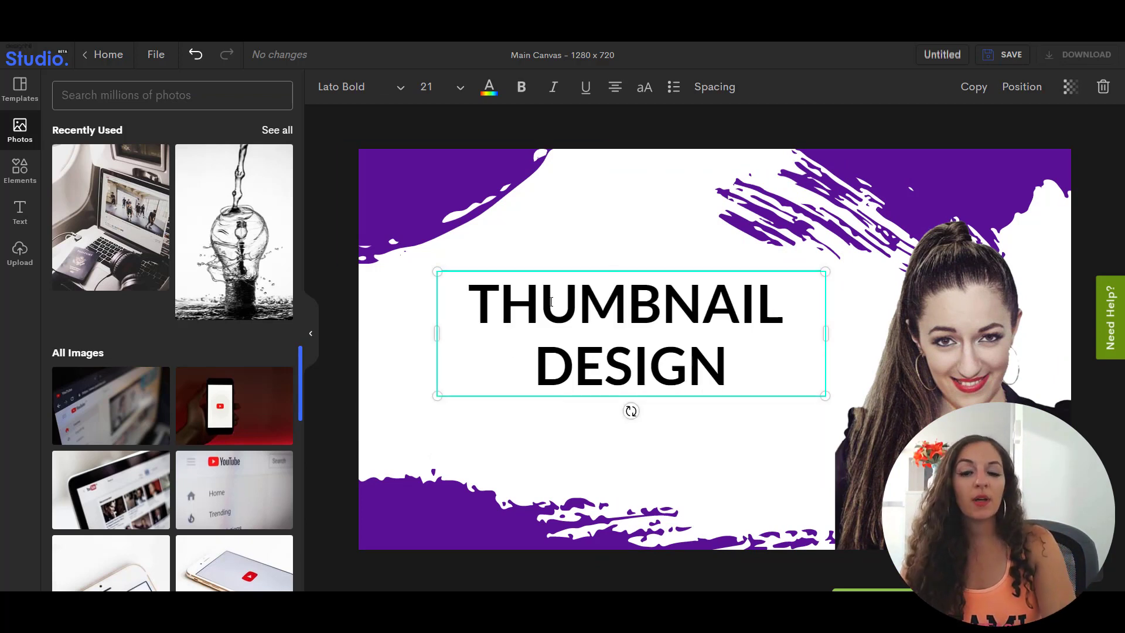
Move the "THUMBNAIL DESIGN" headline down to just above the lower purple brush shape.
left_click(663, 243)
left_click_drag(653, 300, 655, 377)
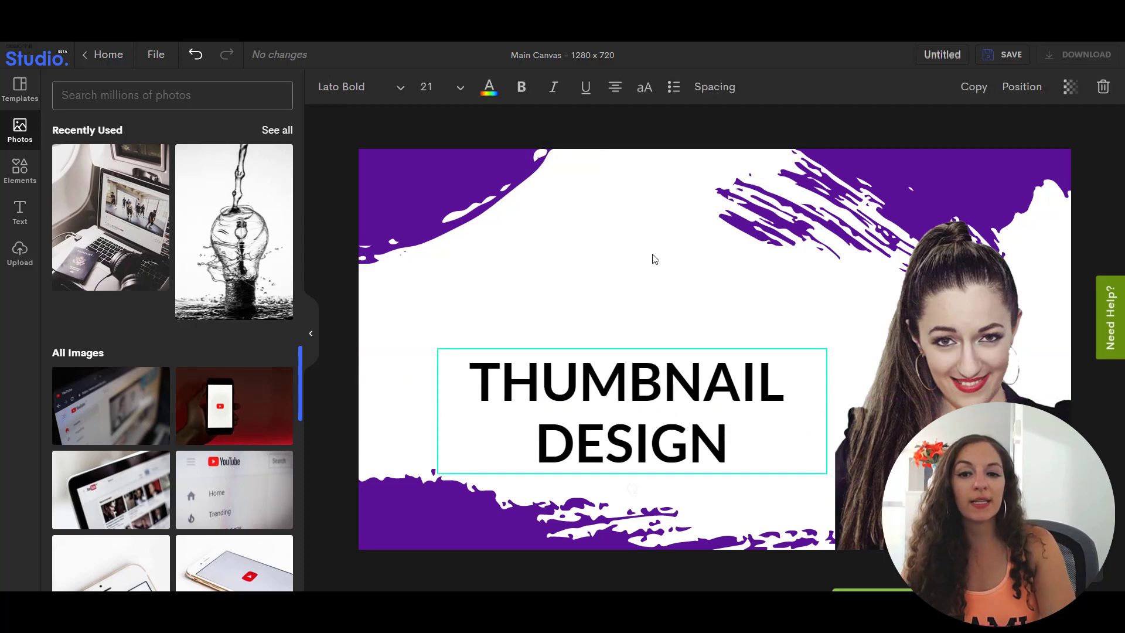
left_click(655, 251)
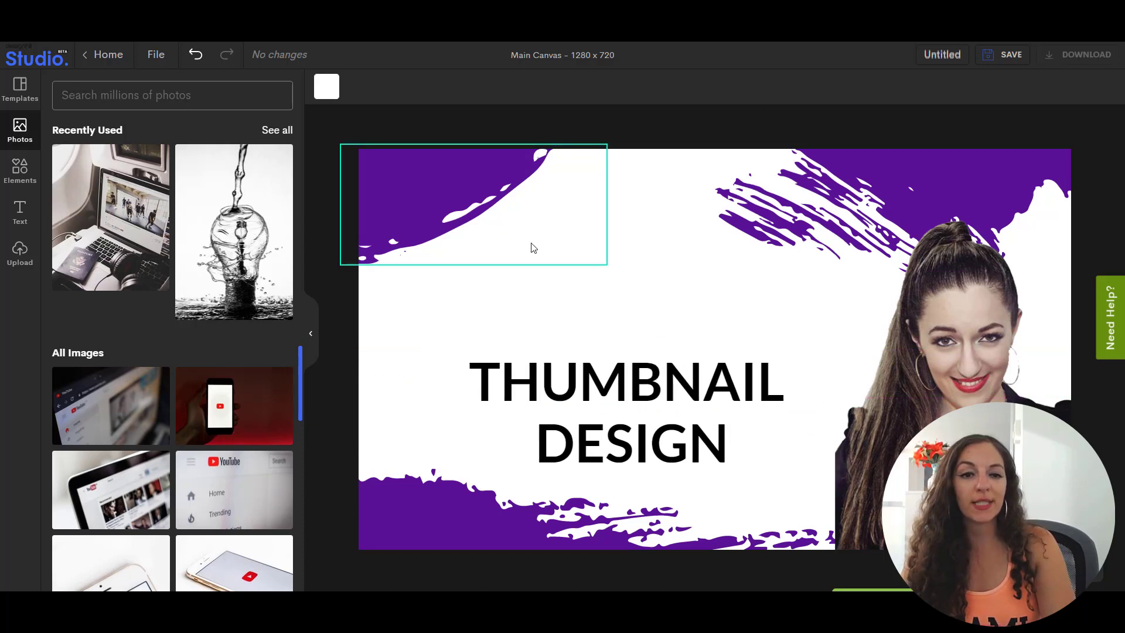
Add a heading text box, discarding the stray subheading, and replace its placeholder text with "EASY & QUICK".
left_click(29, 214)
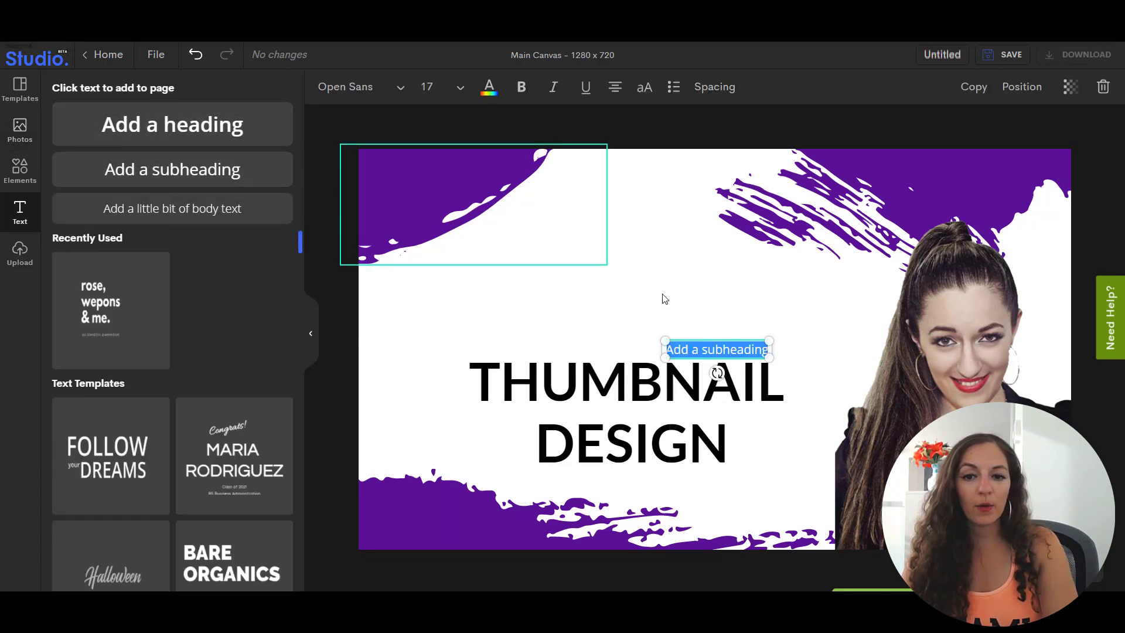
left_click(1102, 87)
left_click(198, 125)
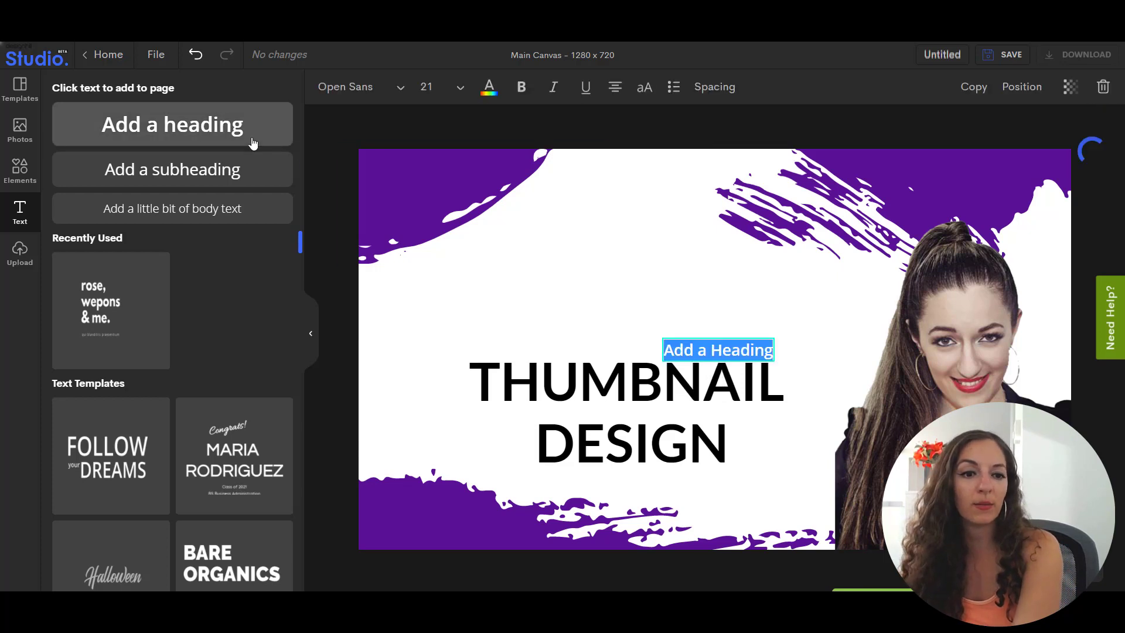
left_click(703, 346)
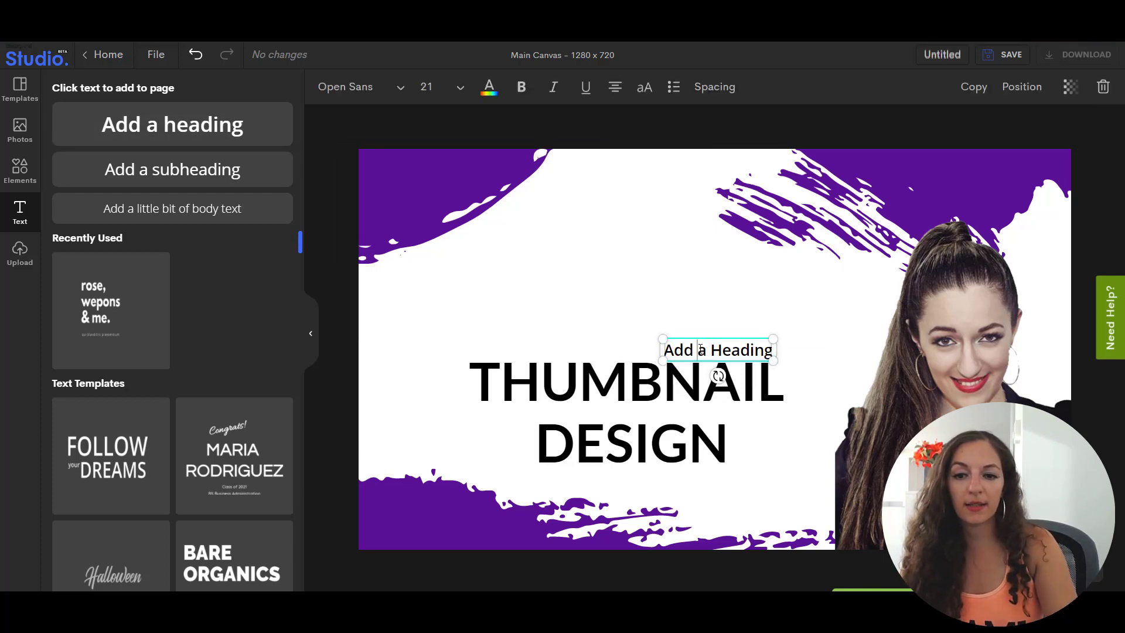
triple_click(673, 349)
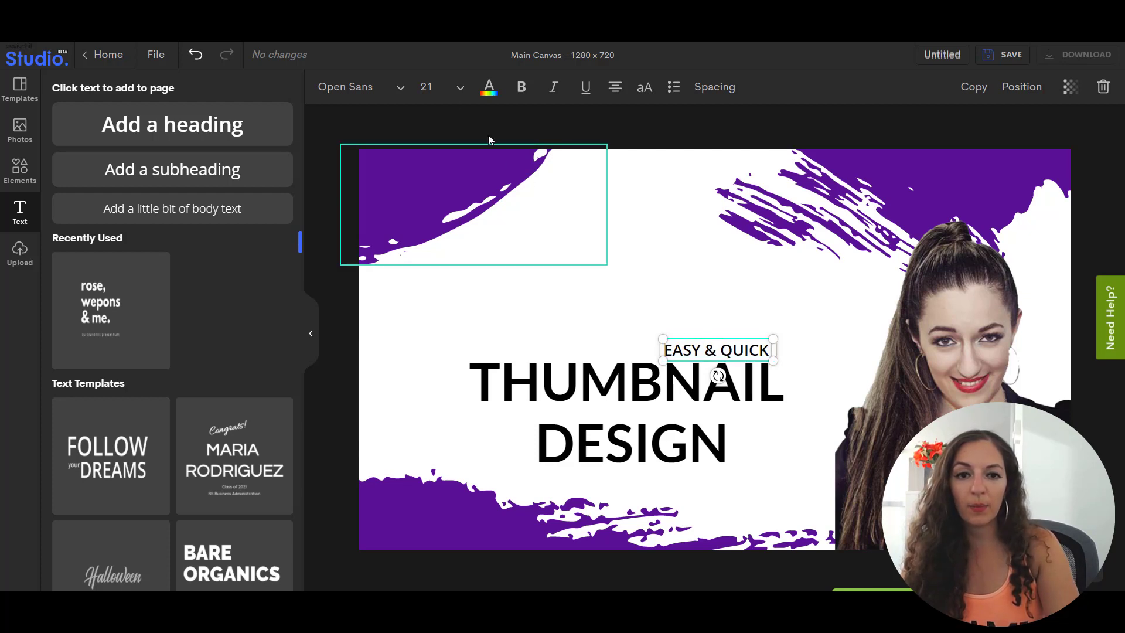
Set the "EASY & QUICK" heading to font size 64 and place it directly above the word "THUMBNAIL".
left_click(459, 89)
scroll(463, 315, "down", 2)
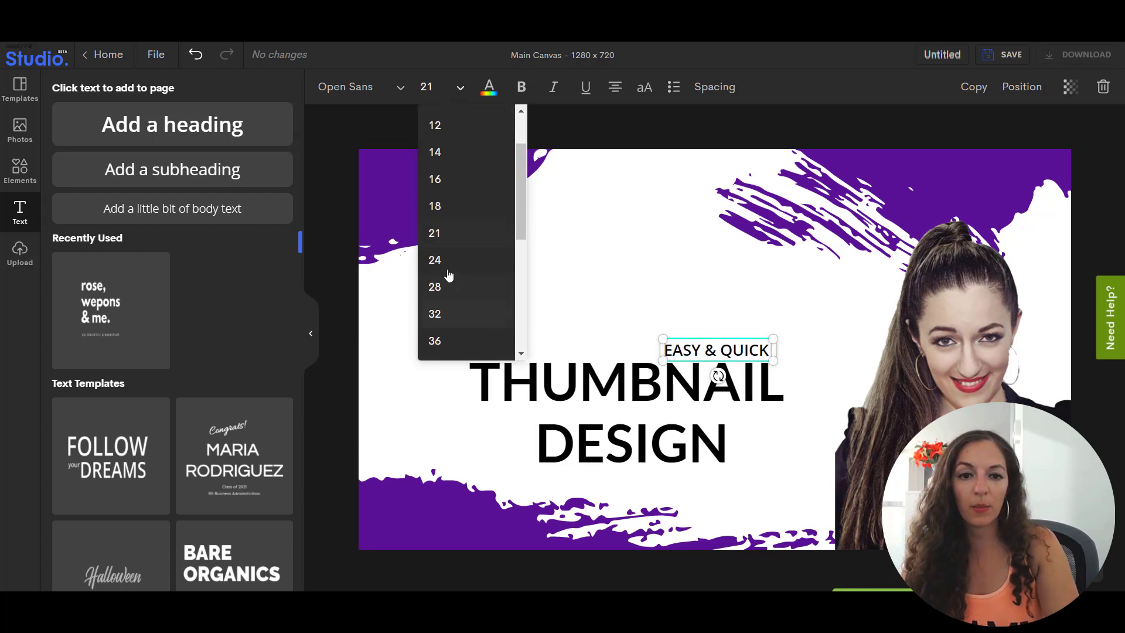
left_click(465, 259)
left_click(456, 91)
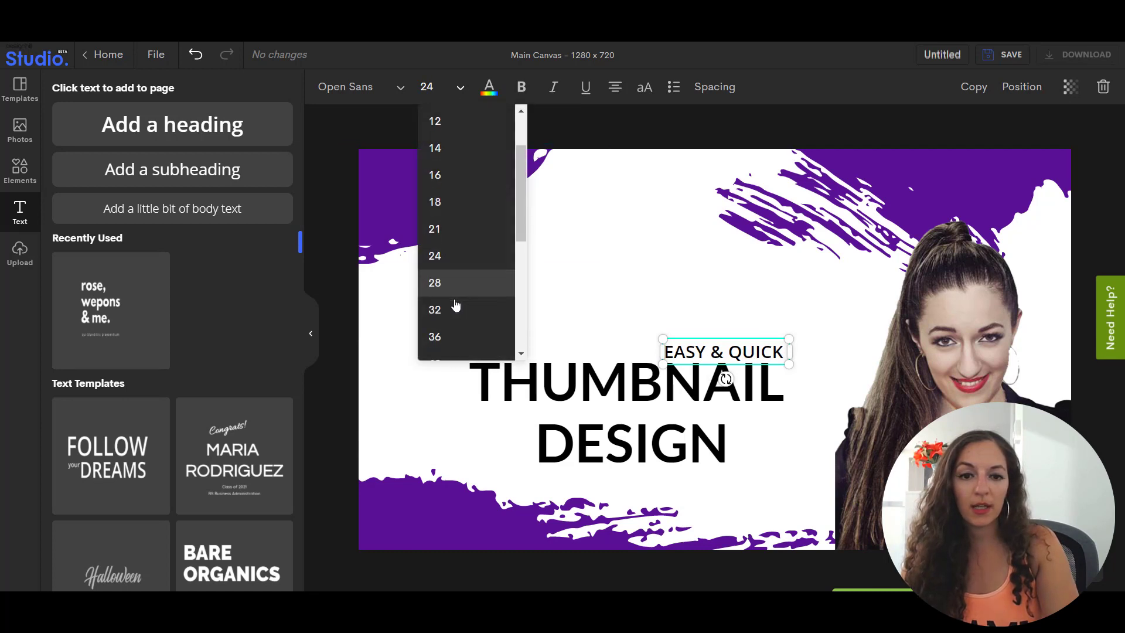
scroll(445, 281, "down", 3)
left_click(437, 211)
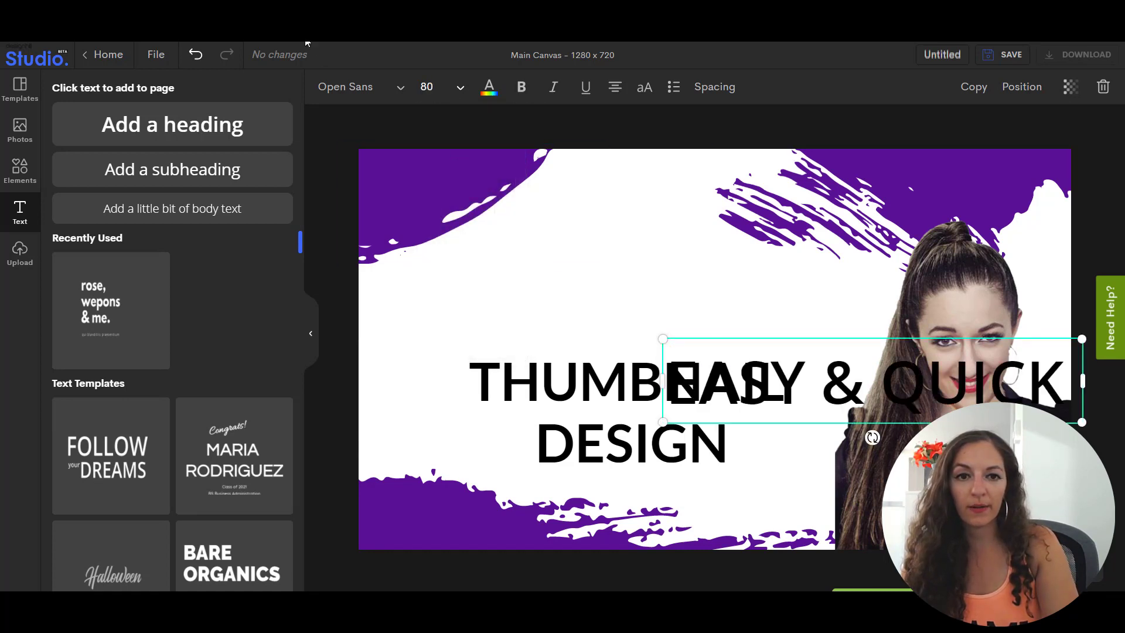
left_click(450, 96)
left_click(447, 158)
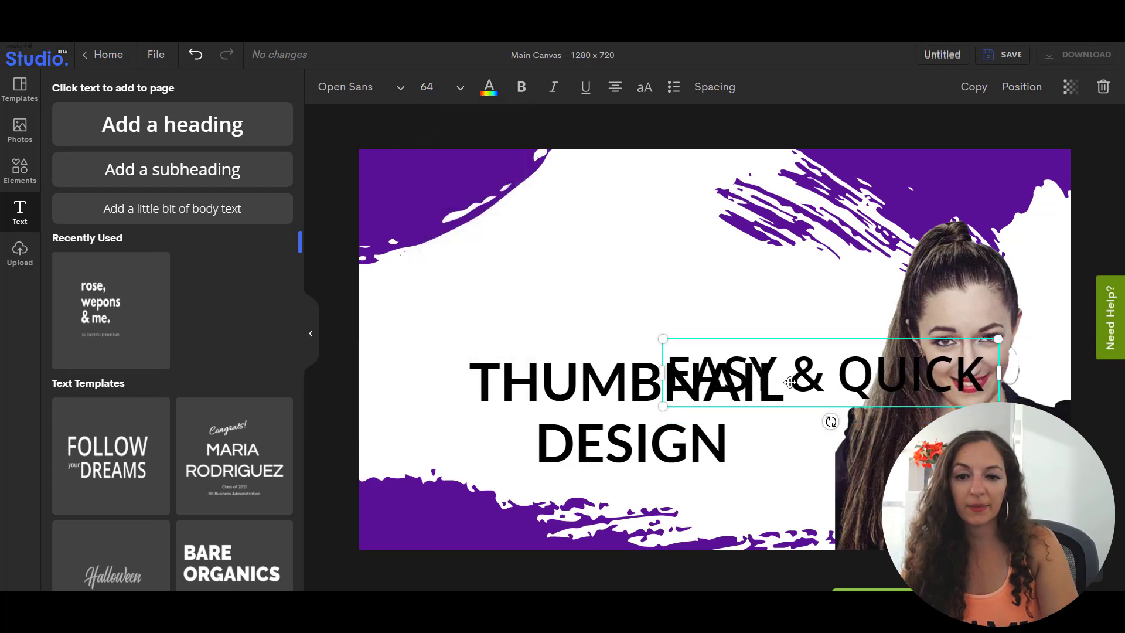
left_click_drag(775, 361, 563, 311)
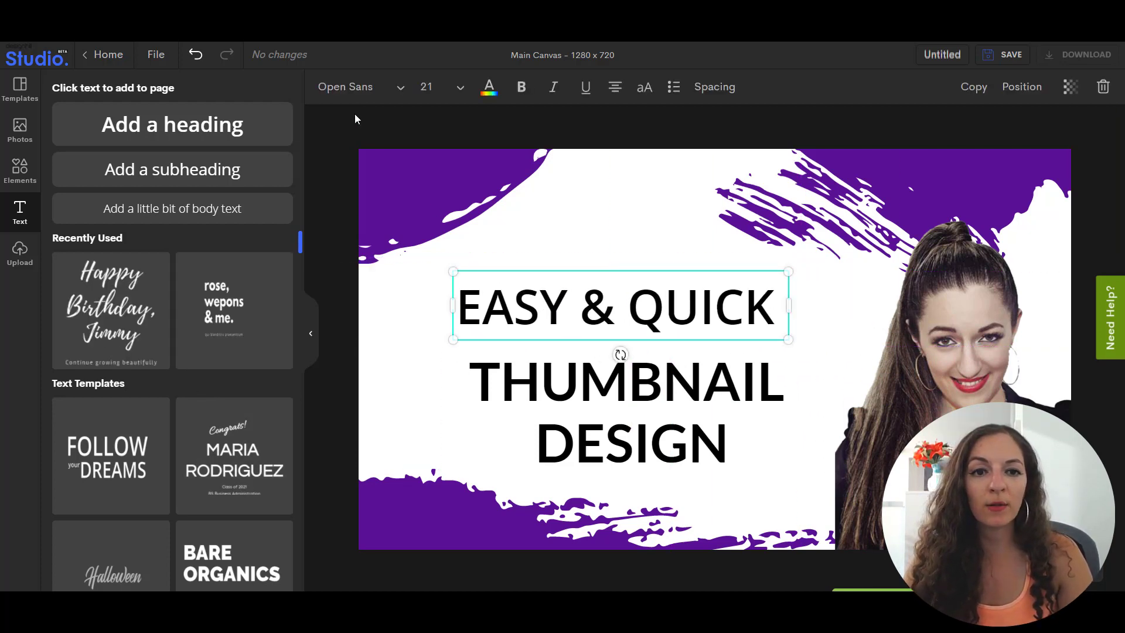
Change the font of the "EASY & QUICK" heading to Allan Bold.
left_click(396, 89)
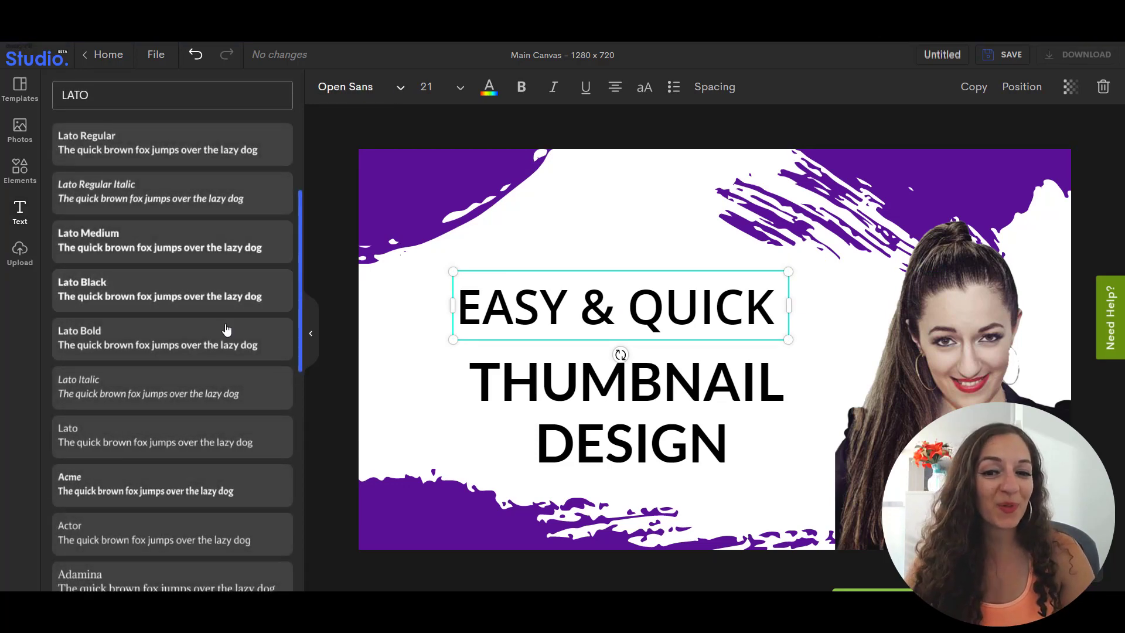
scroll(228, 391, "down", 5)
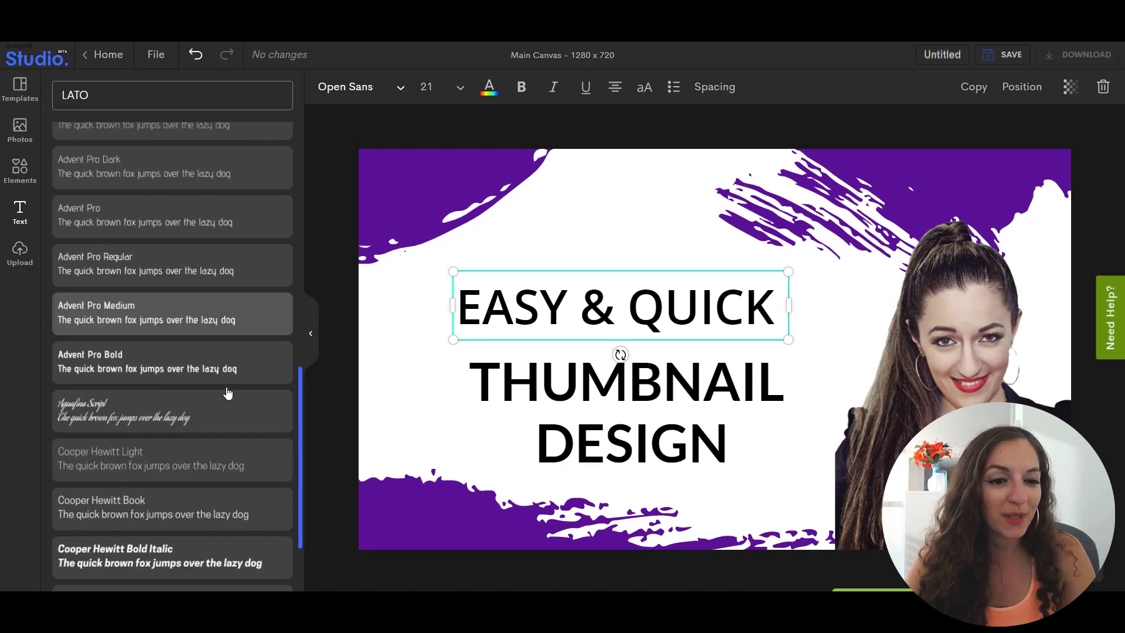
scroll(229, 392, "down", 10)
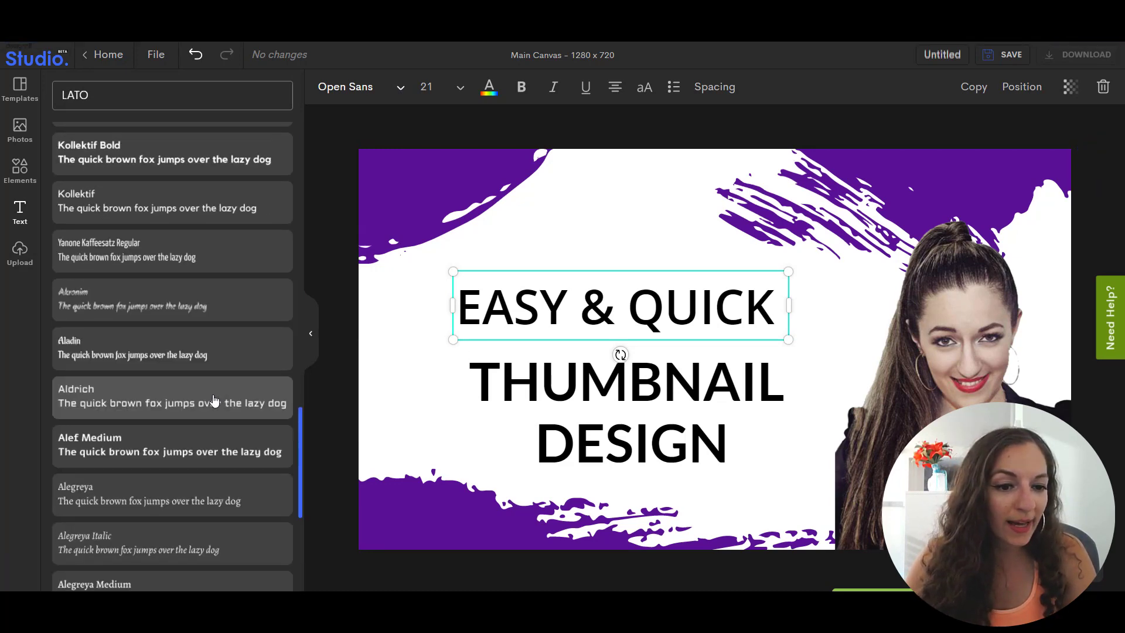
scroll(214, 400, "down", 10)
left_click(131, 514)
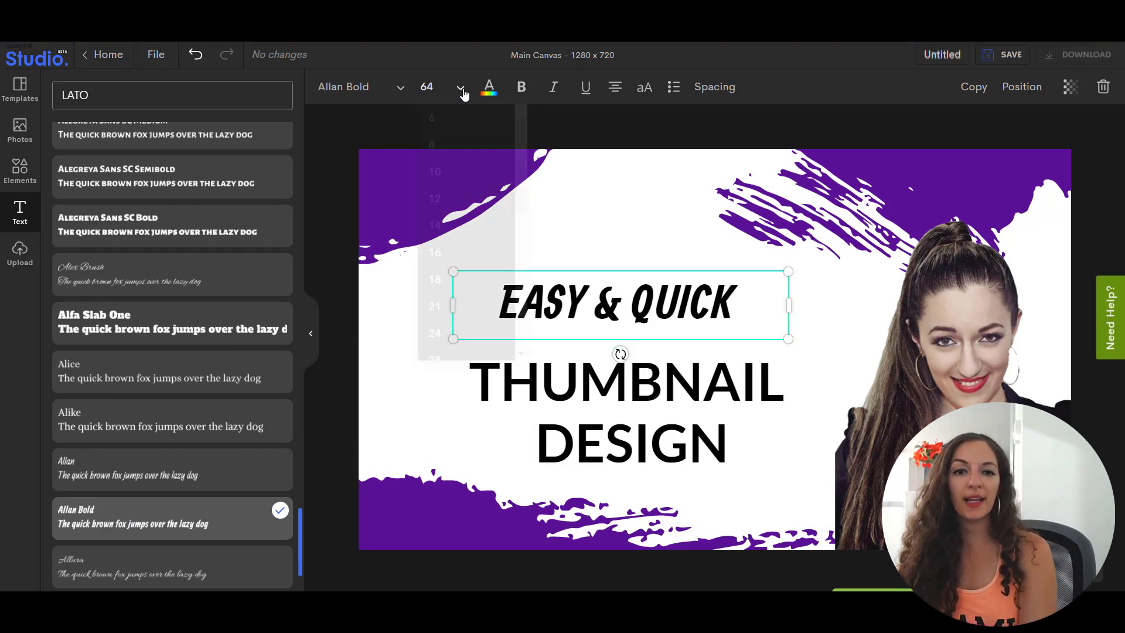
Set the "EASY & QUICK" heading to font size 80 and tilt it so it slopes upward above the headline.
left_click(451, 103)
scroll(446, 272, "down", 5)
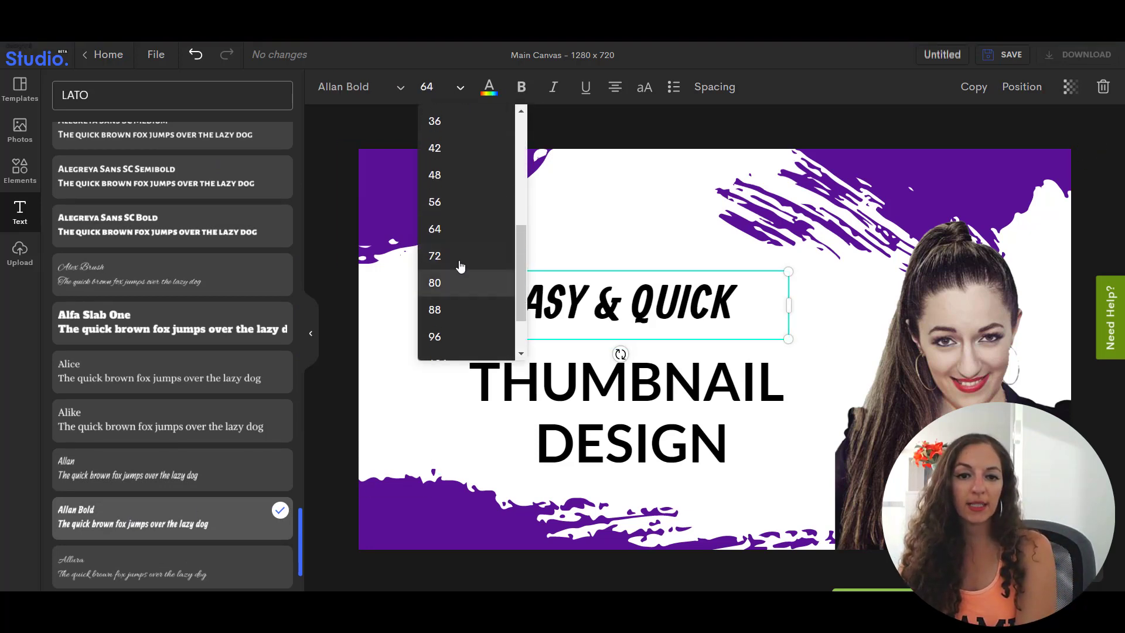
left_click(444, 283)
left_click_drag(769, 302, 708, 286)
left_click_drag(603, 355, 613, 351)
left_click_drag(617, 306, 589, 282)
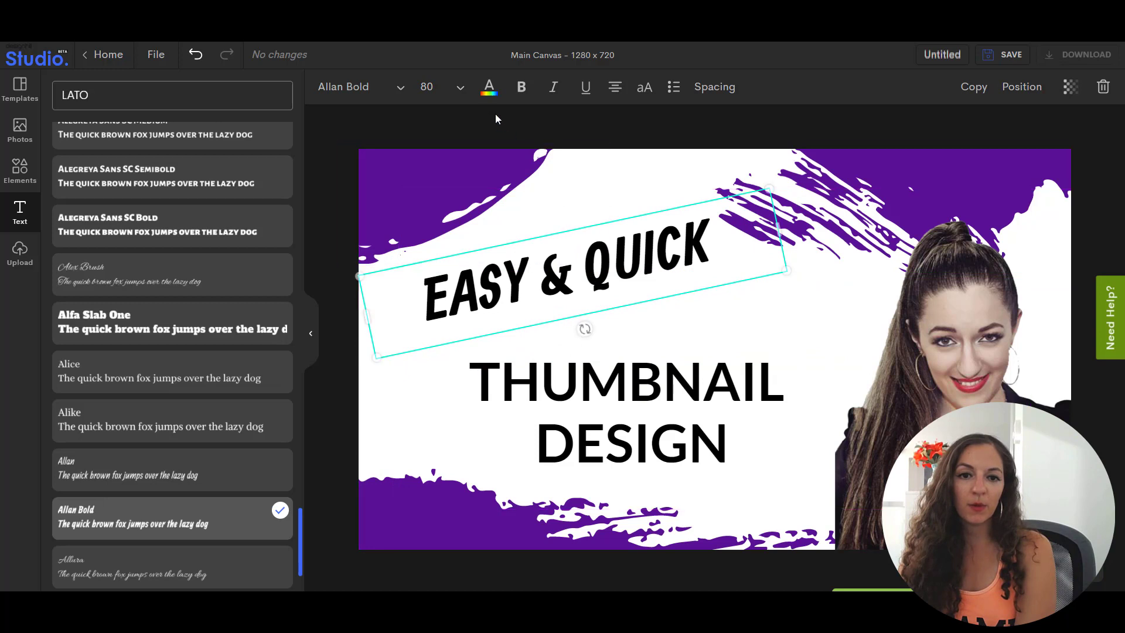
Enlarge the tilted "EASY & QUICK" heading to font size 88 and shift it toward the canvas's left side.
left_click(458, 87)
left_click(462, 311)
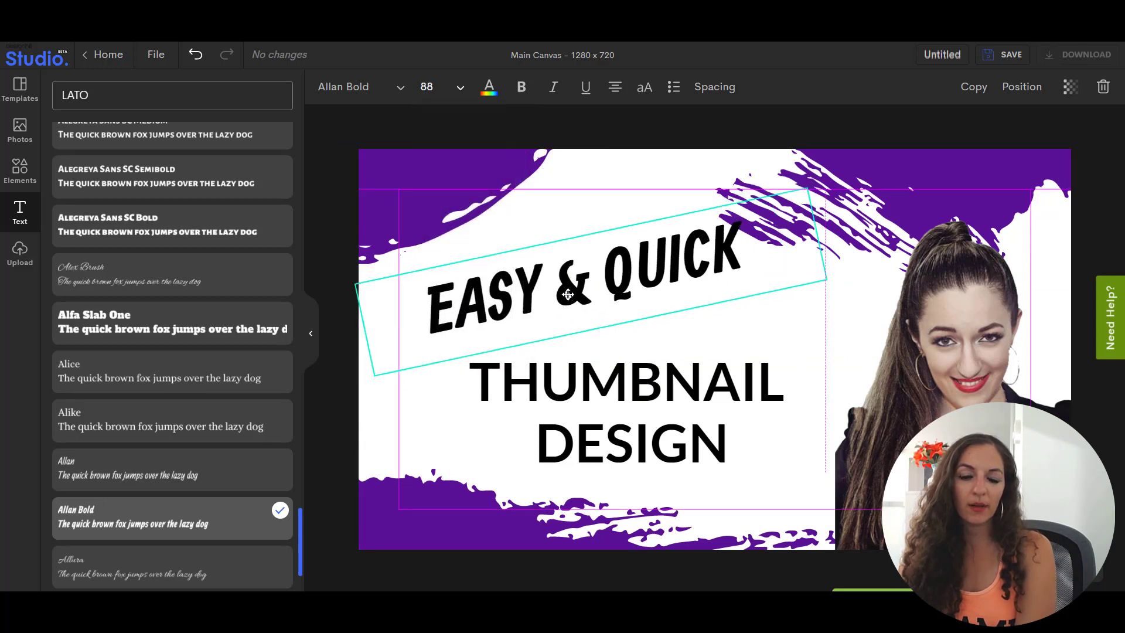
left_click_drag(575, 293, 536, 293)
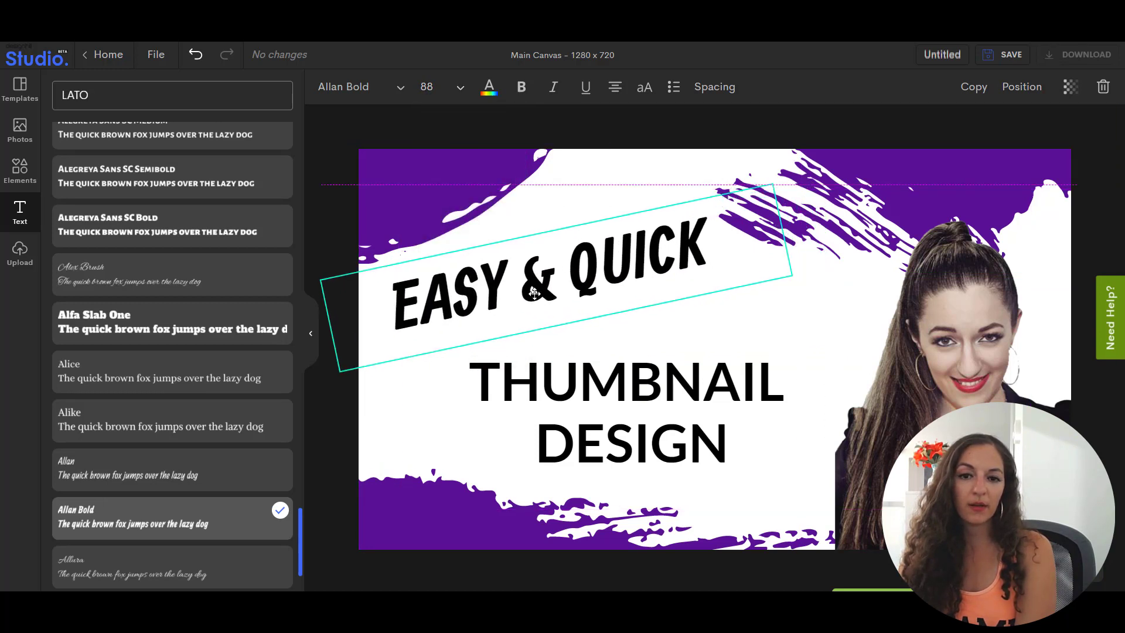
Nudge the "THUMBNAIL DESIGN" headline up and left beneath "EASY & QUICK", keeping its font size at 64.
left_click(632, 392)
mouse_move(631, 393)
left_mouse_down()
mouse_move(642, 378)
mouse_move(617, 381)
left_mouse_up()
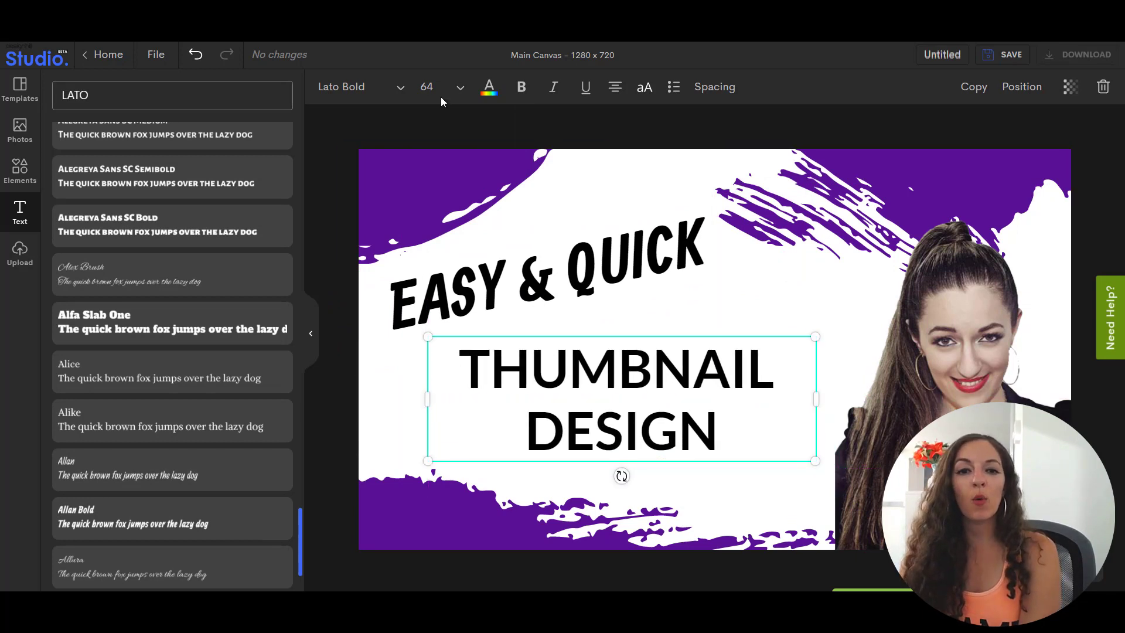
left_click(458, 88)
scroll(443, 275, "down", 3)
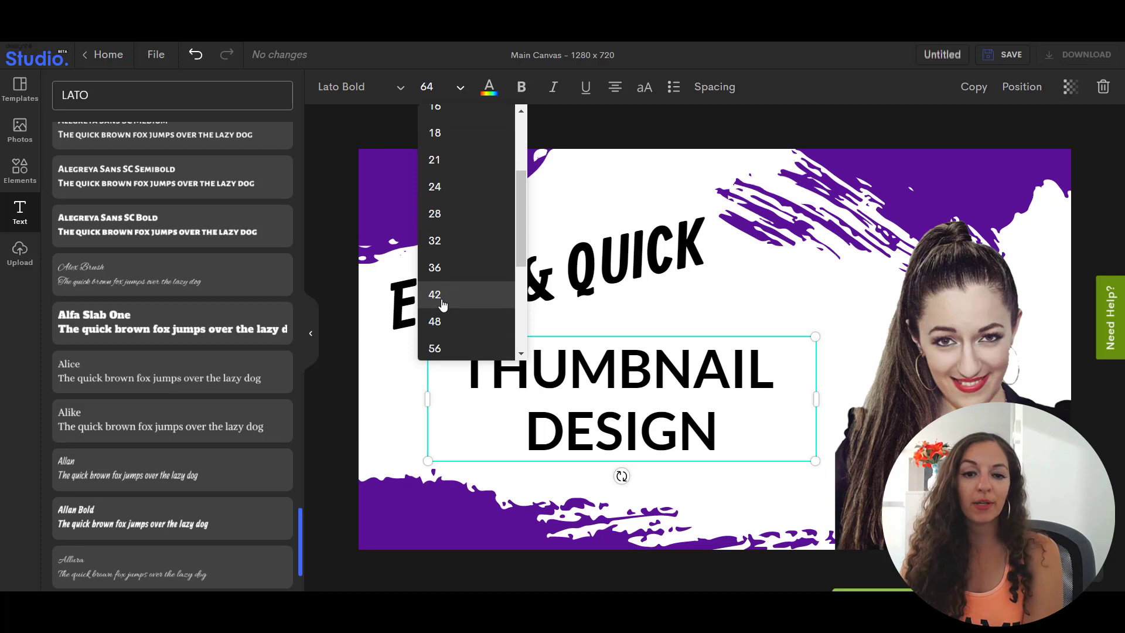
scroll(451, 306, "down", 1)
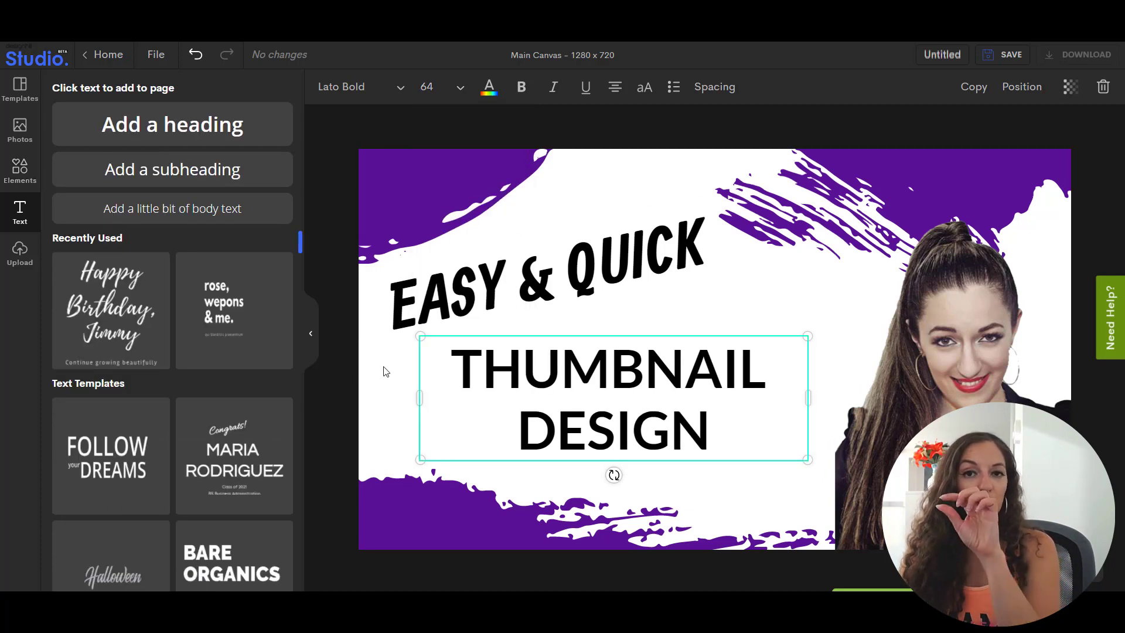
Insert a filled square and reshape it into a bar about 101 px high across "THUMBNAIL", from the canvas's left edge to the portrait.
left_click(21, 171)
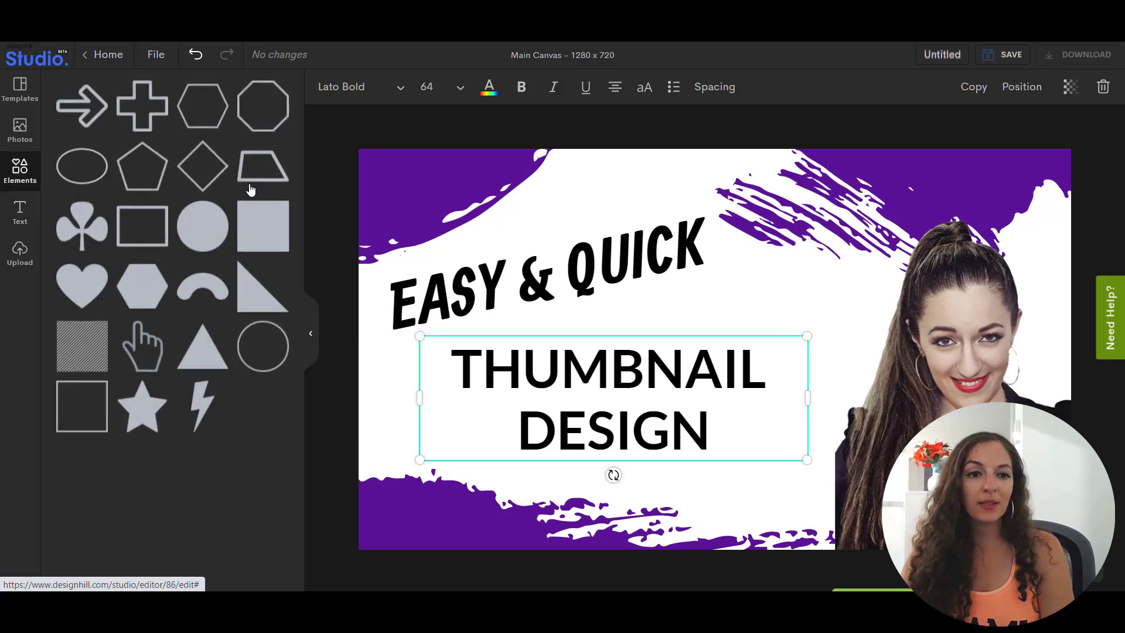
left_click(263, 232)
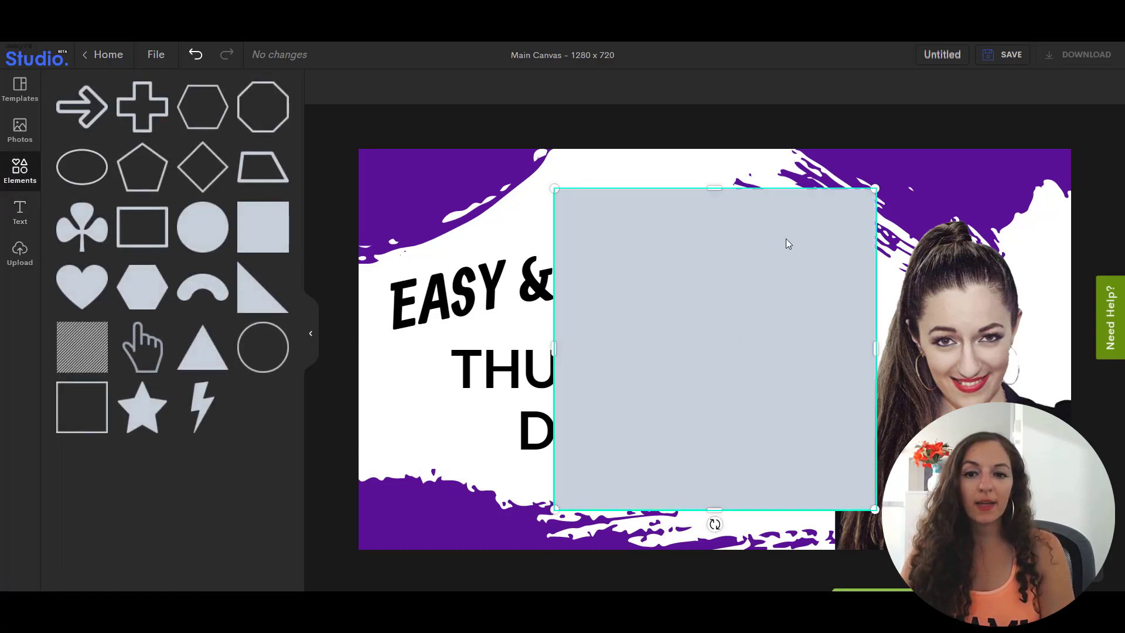
left_click_drag(710, 186, 707, 340)
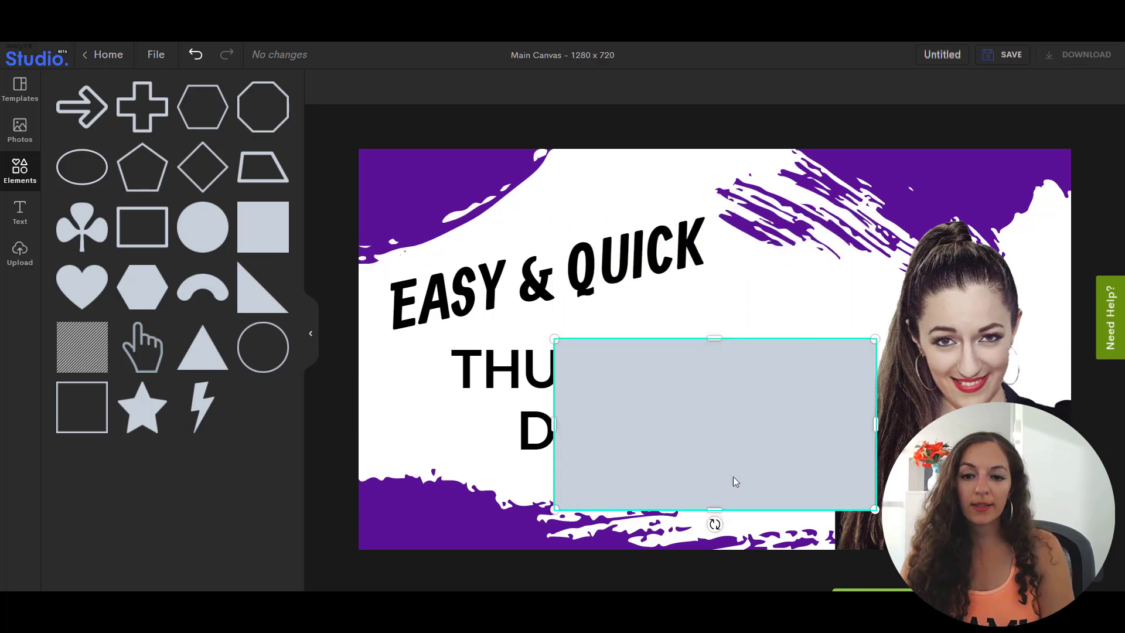
left_click_drag(718, 471, 720, 402)
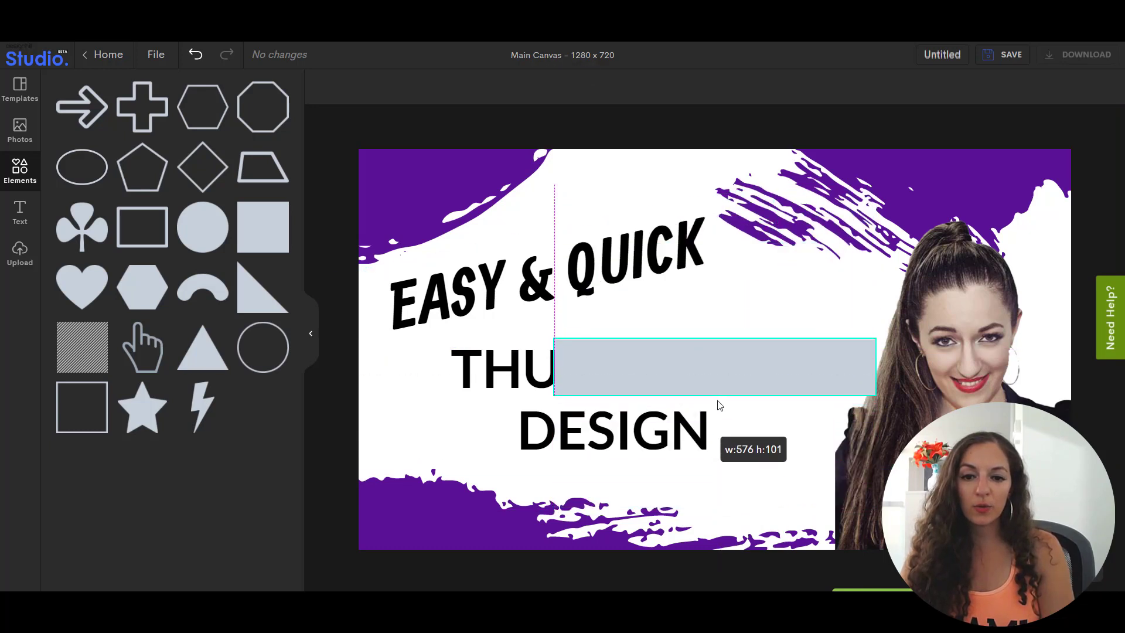
left_click_drag(555, 362, 345, 367)
left_click_drag(871, 367, 895, 367)
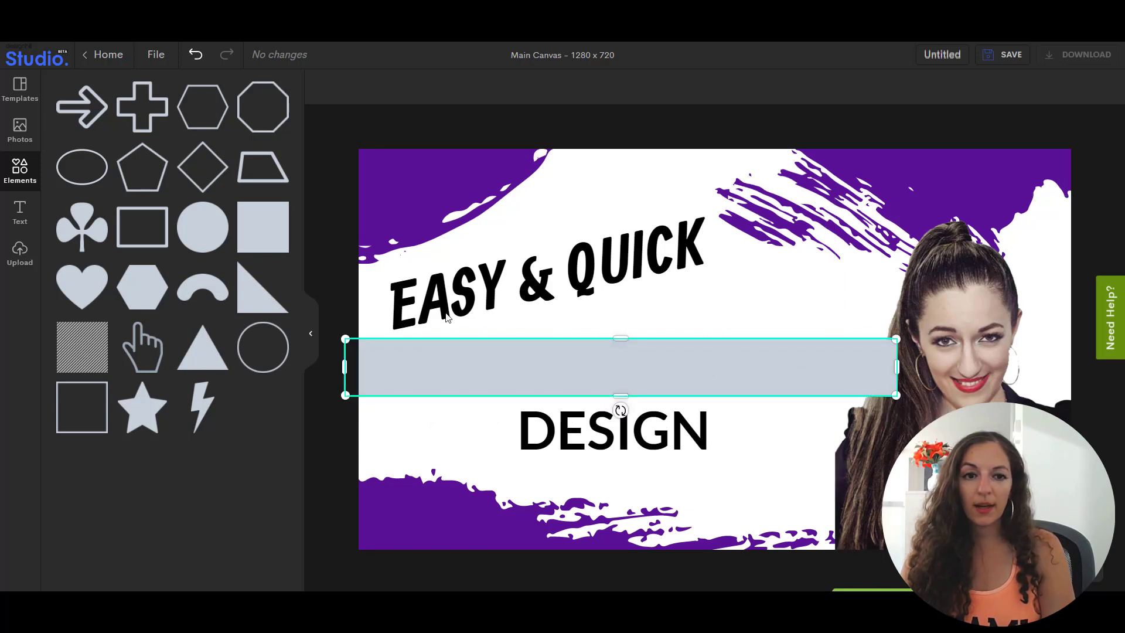
Fill the bar with black (#000000) and send it to the back behind the text and portrait.
left_click(656, 378)
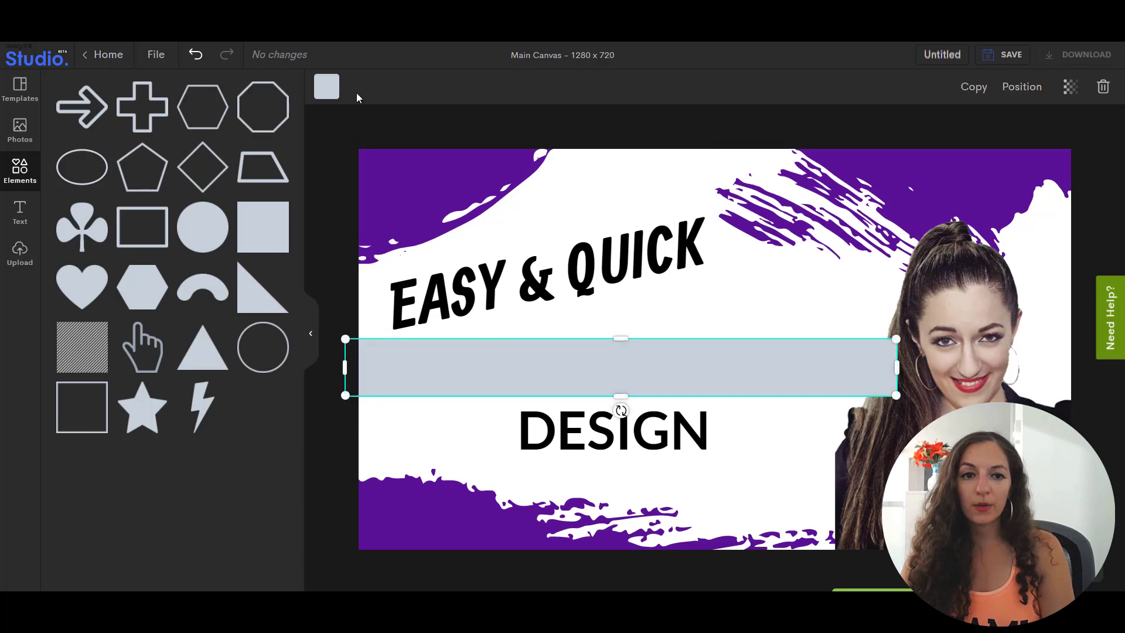
left_click(326, 87)
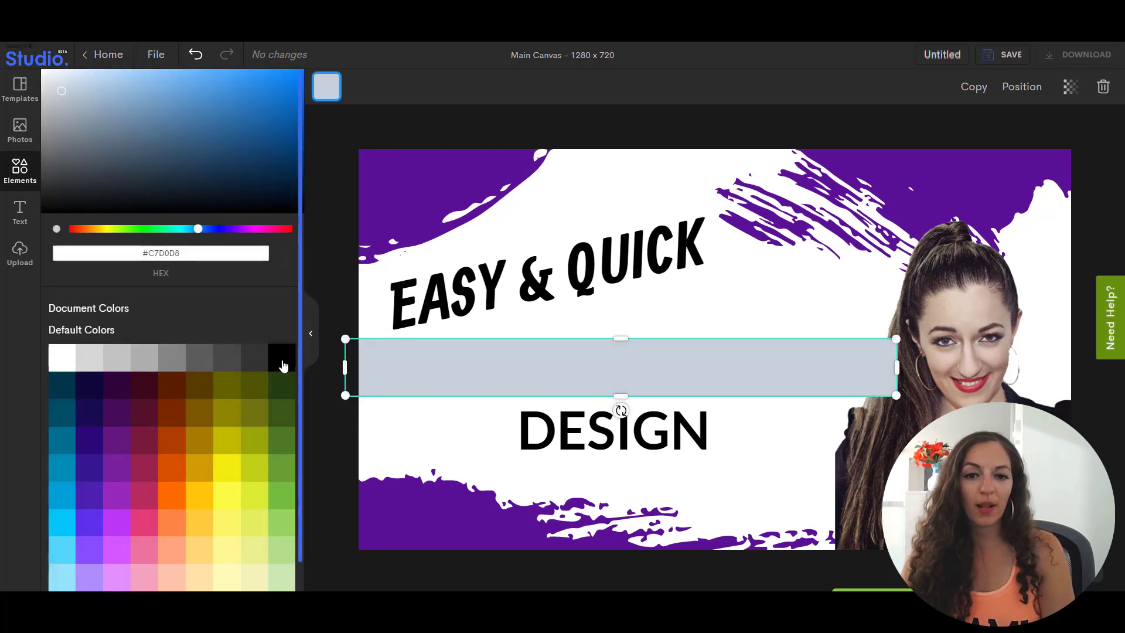
left_click(280, 352)
left_click(1022, 87)
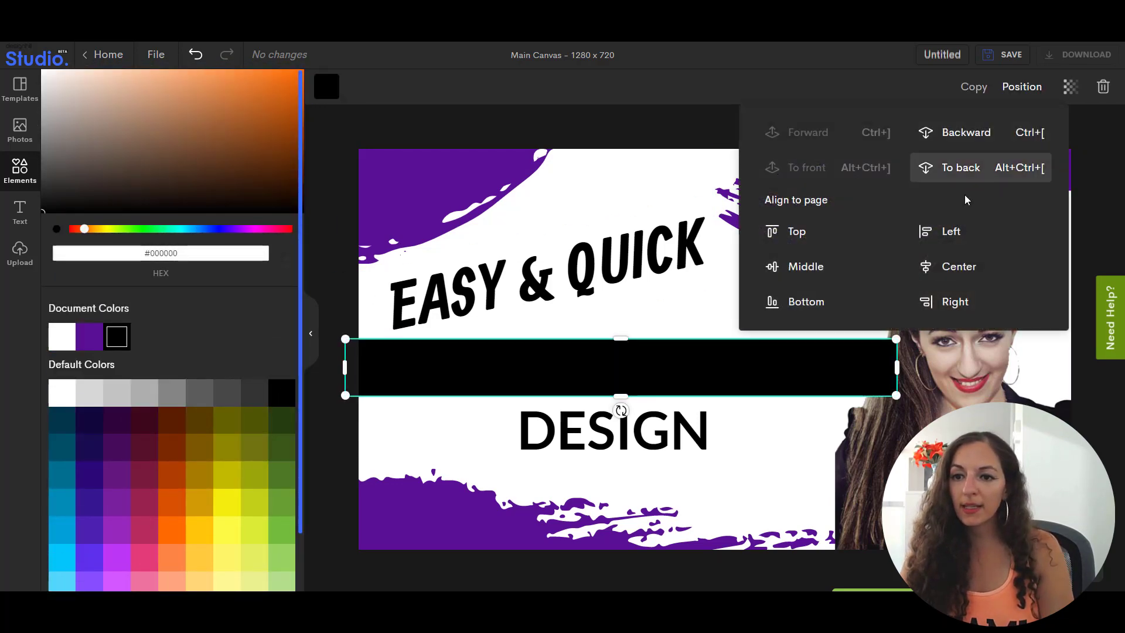
left_click(961, 175)
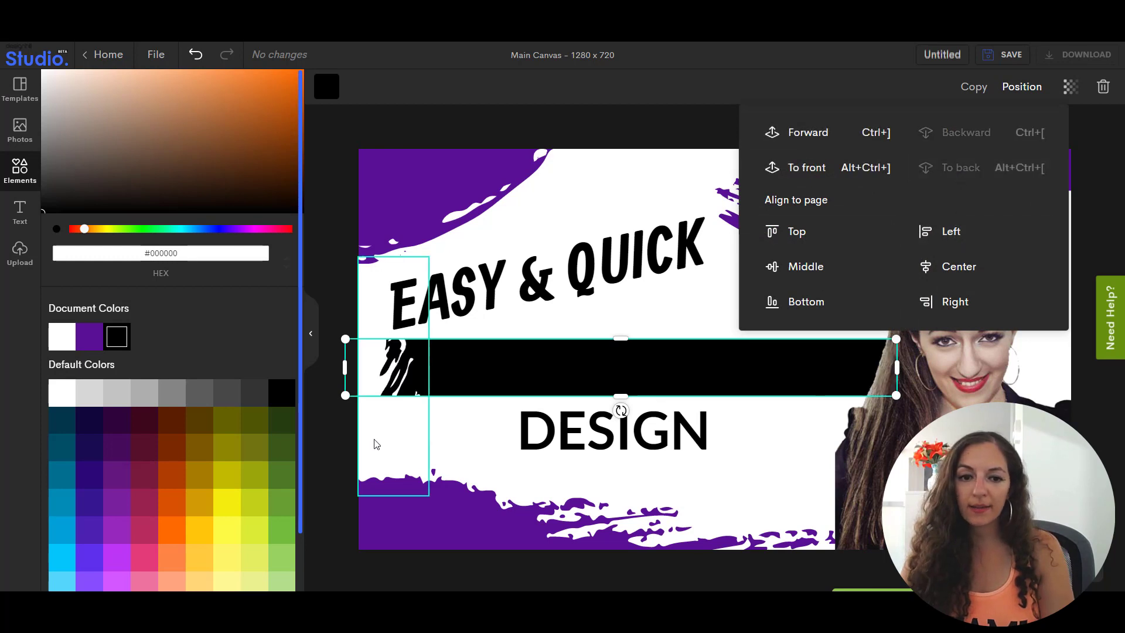
left_click(326, 261)
Set the text colour of the word "THUMBNAIL" in the headline to white.
left_click(610, 364)
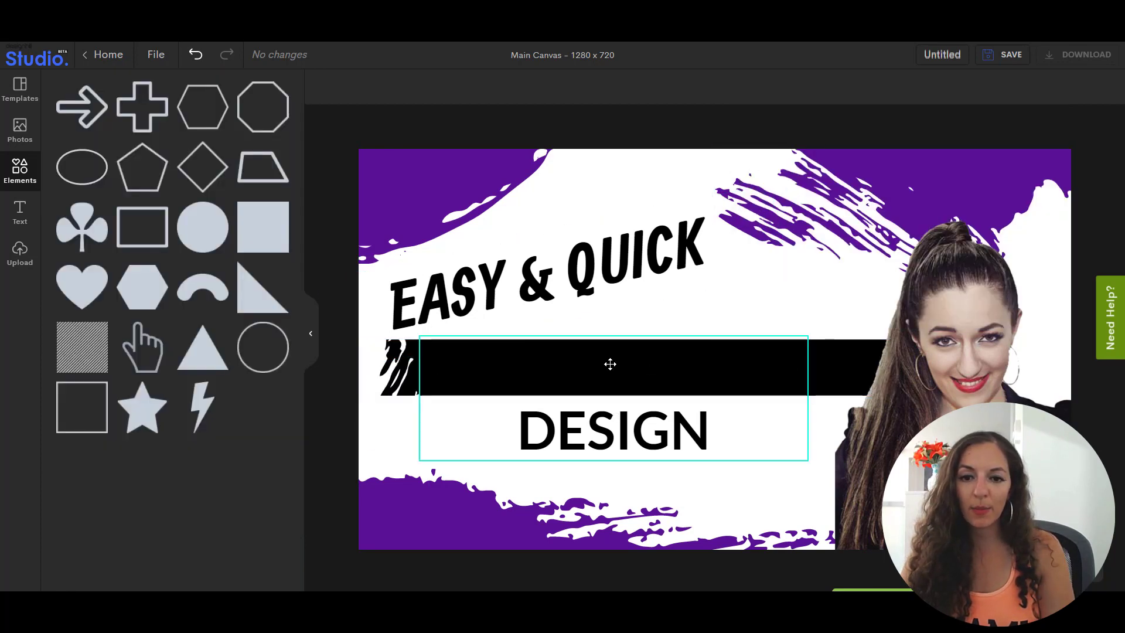
double_click(480, 365)
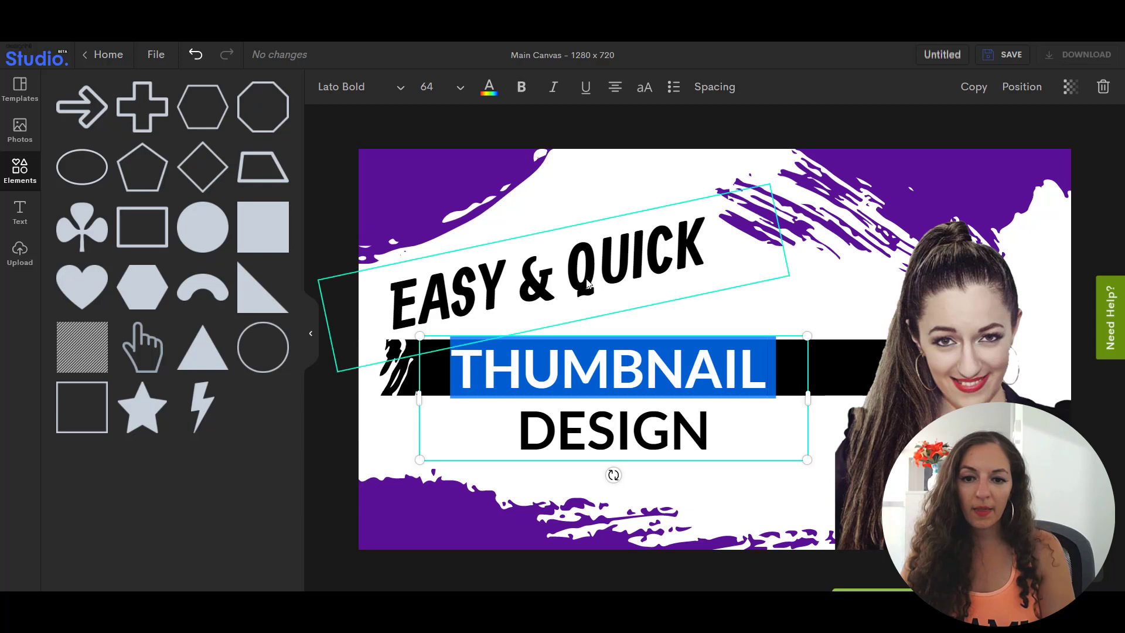
left_click(489, 87)
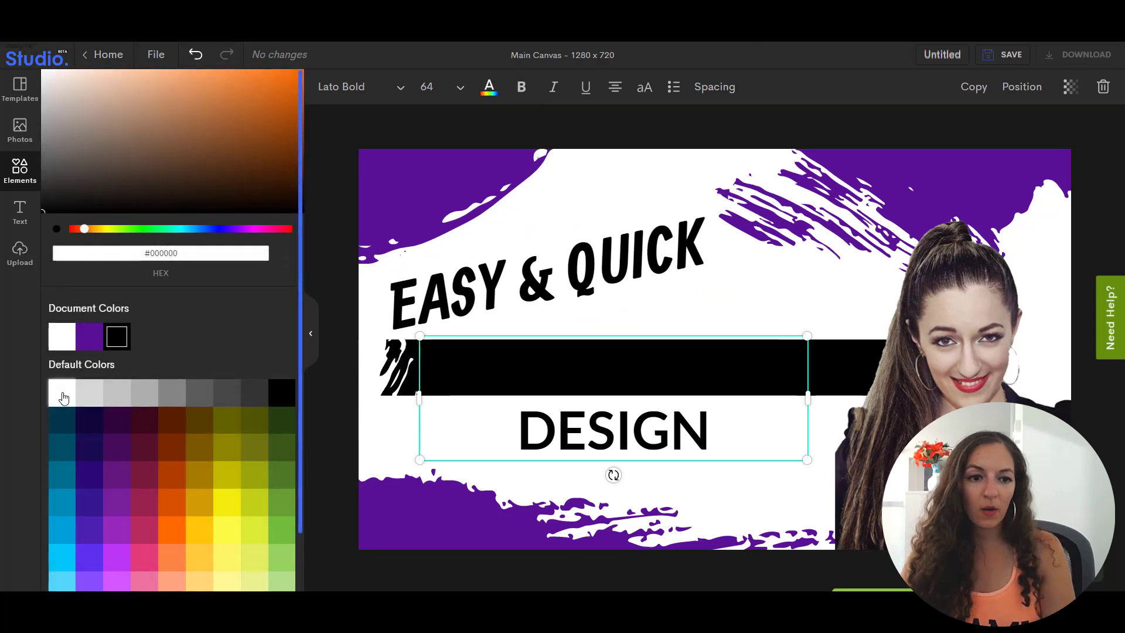
left_click(63, 394)
Slightly increase the letter spacing of the "THUMBNAIL DESIGN" headline.
left_click(519, 368)
left_click_drag(469, 369, 768, 372)
left_click(730, 98)
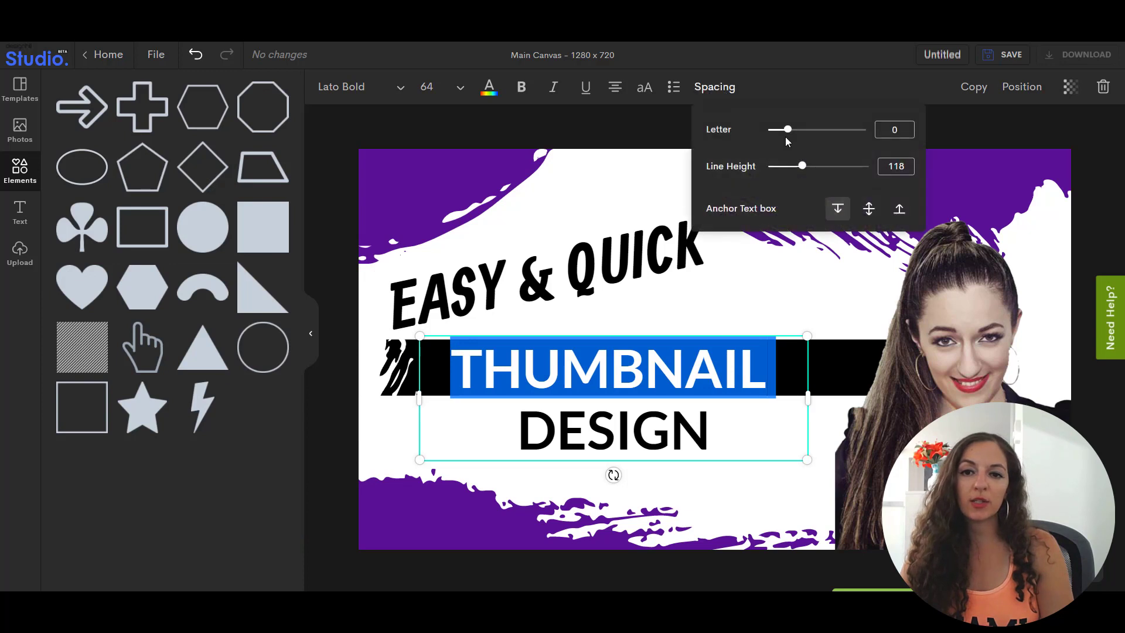
left_click_drag(787, 131, 797, 136)
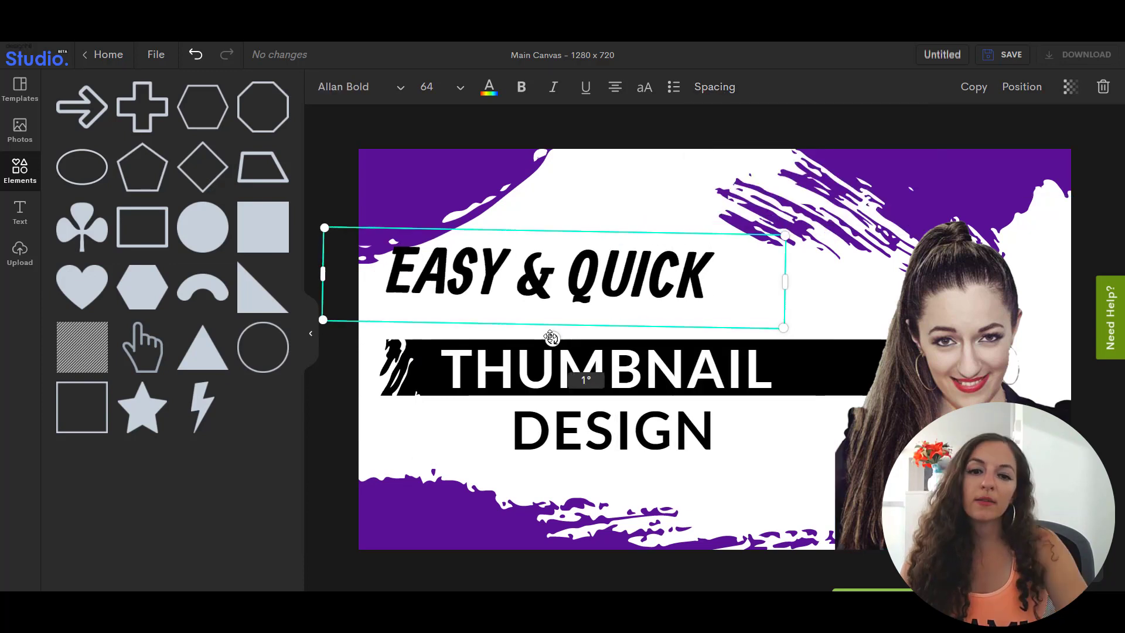
Tilt the "EASY & QUICK" text slightly upward to the right, enlarge it and shift it closer to the portrait.
left_click_drag(552, 336, 561, 338)
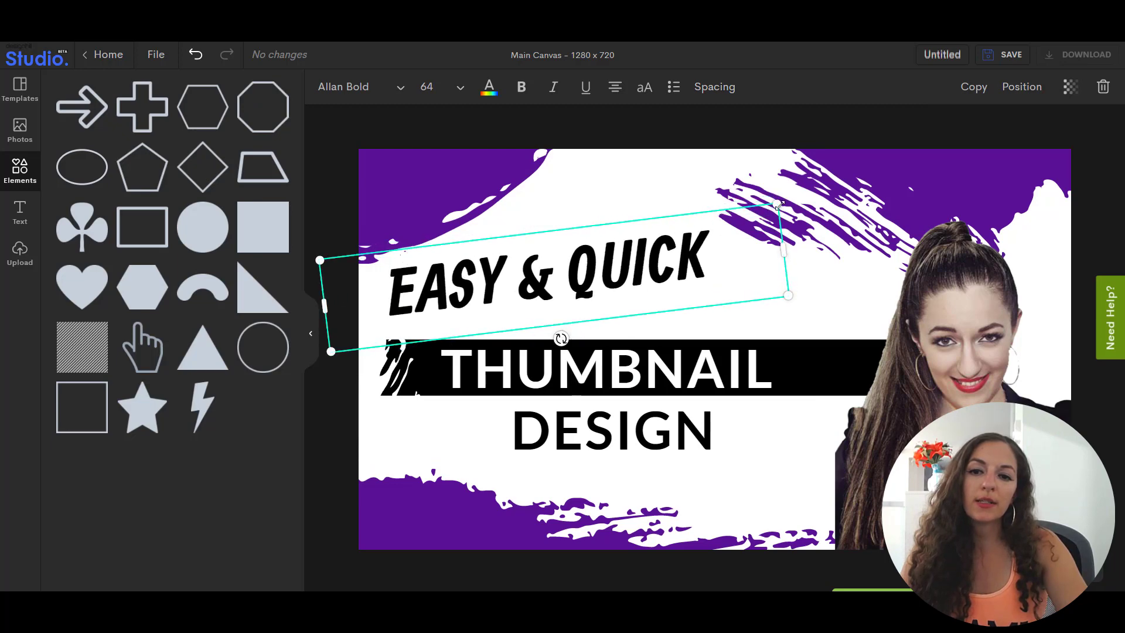
left_click_drag(784, 251, 848, 235)
mouse_move(670, 249)
left_mouse_down()
mouse_move(710, 255)
mouse_move(702, 247)
left_mouse_up()
Move the upper-right purple brush shape further right and enlarge the portrait toward the upper left.
left_click(967, 167)
mouse_move(944, 173)
left_mouse_down()
mouse_move(973, 160)
mouse_move(917, 155)
mouse_move(973, 175)
left_mouse_up()
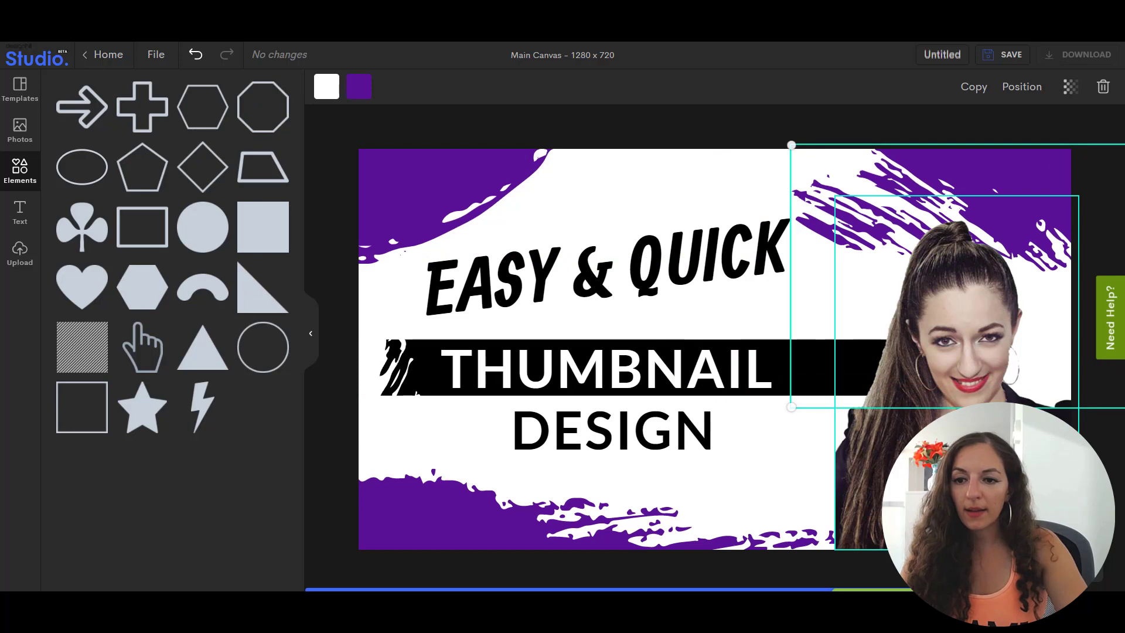
left_click(891, 262)
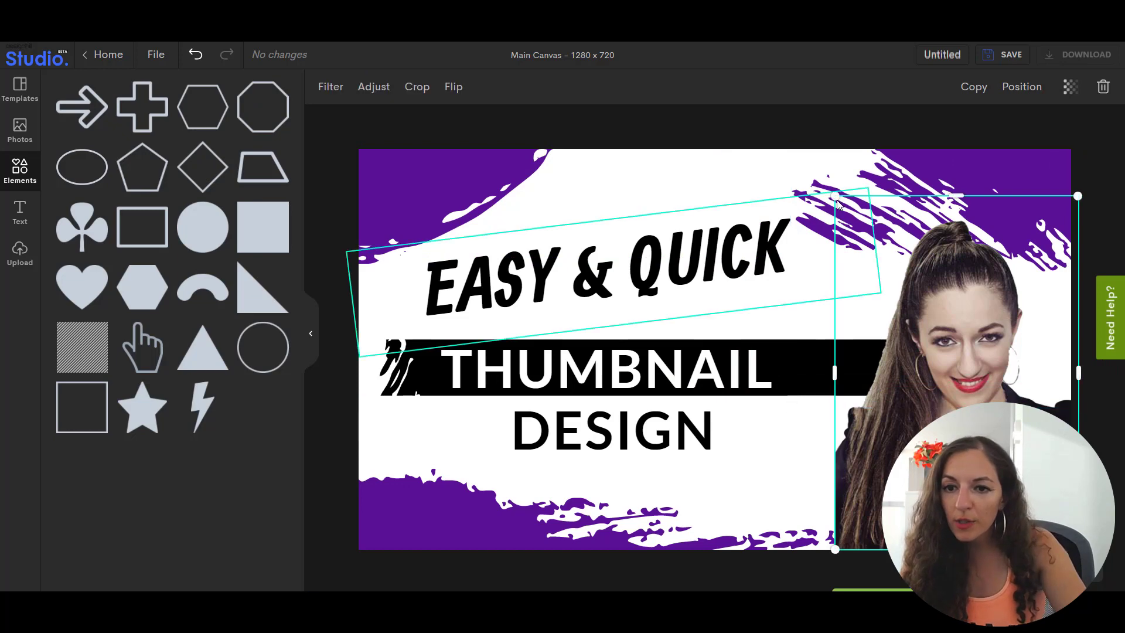
left_click_drag(835, 196, 804, 177)
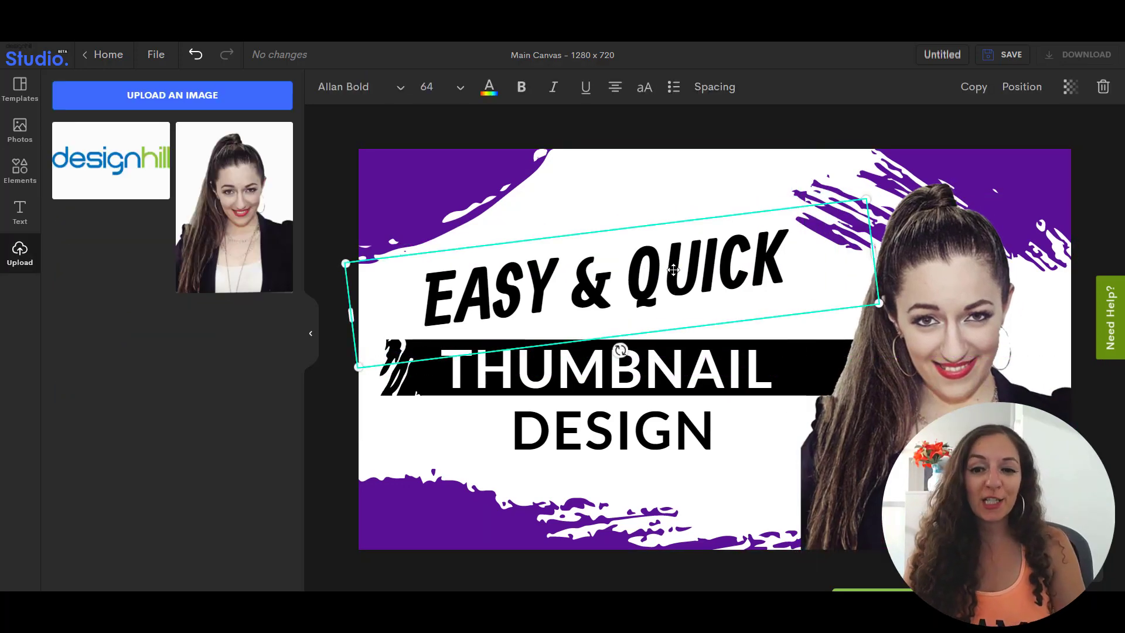
Underline the "EASY & QUICK" text and save the design.
left_click(585, 87)
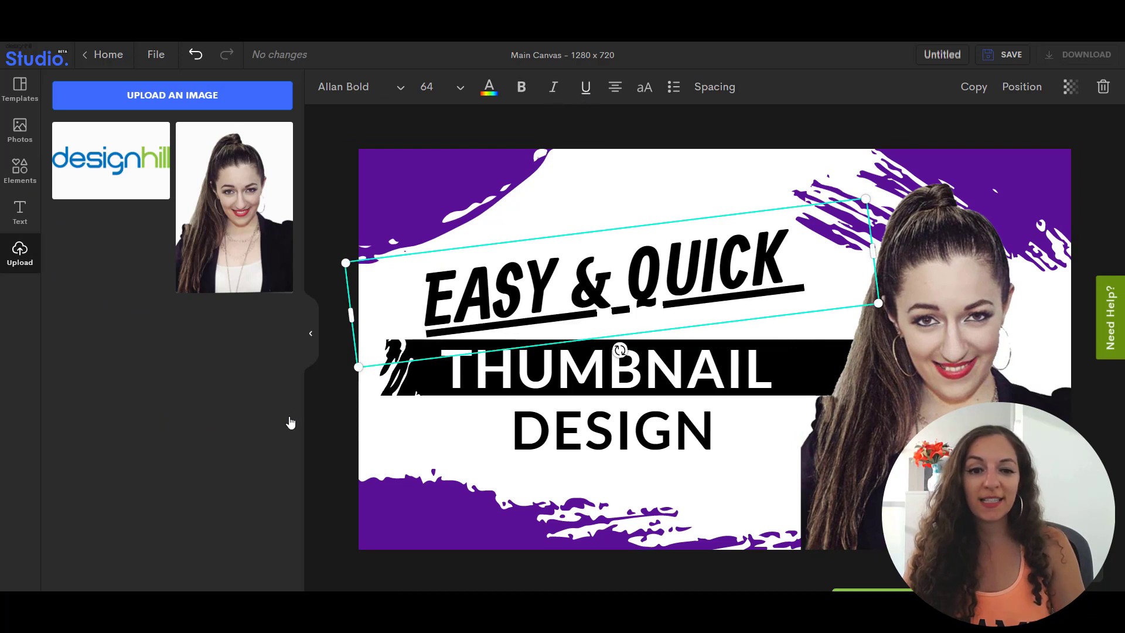
left_click(771, 132)
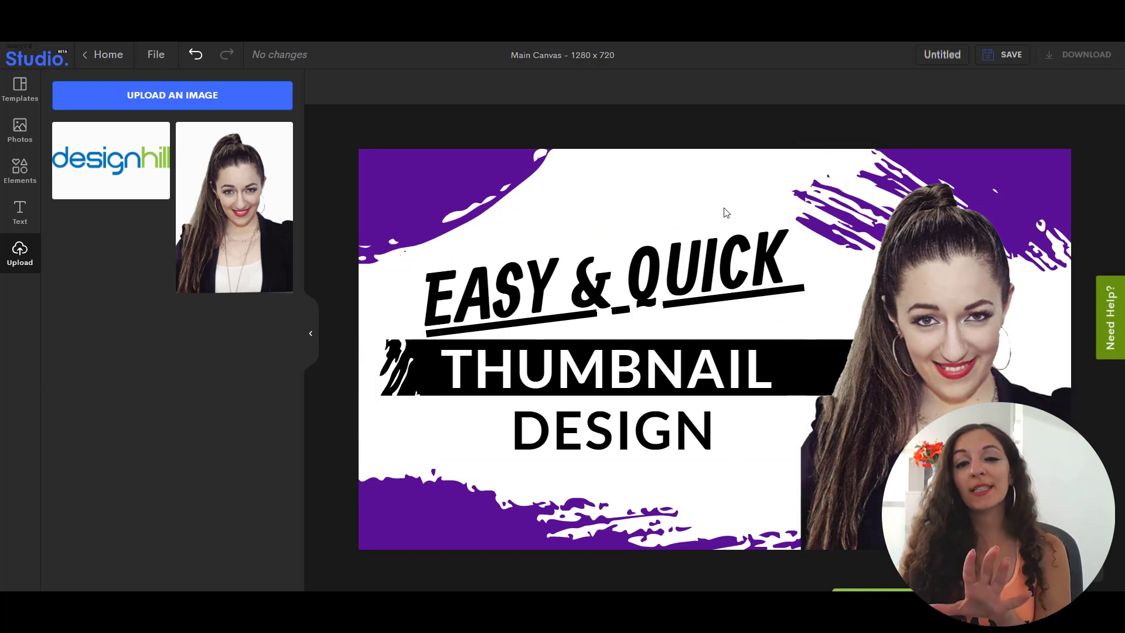
left_click(1009, 59)
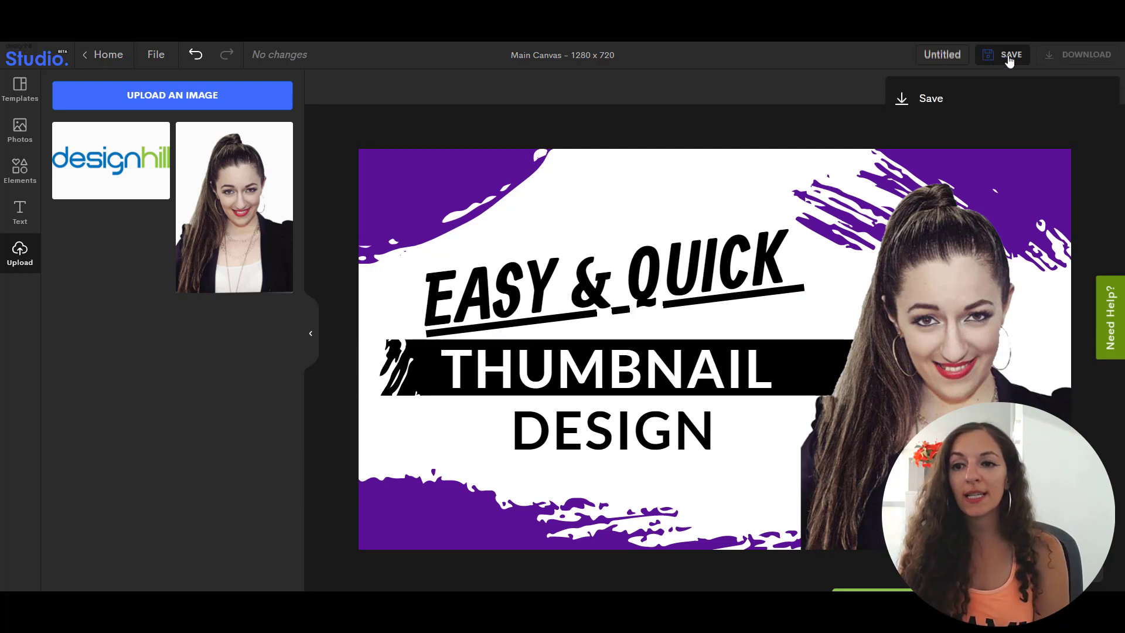
left_click(935, 99)
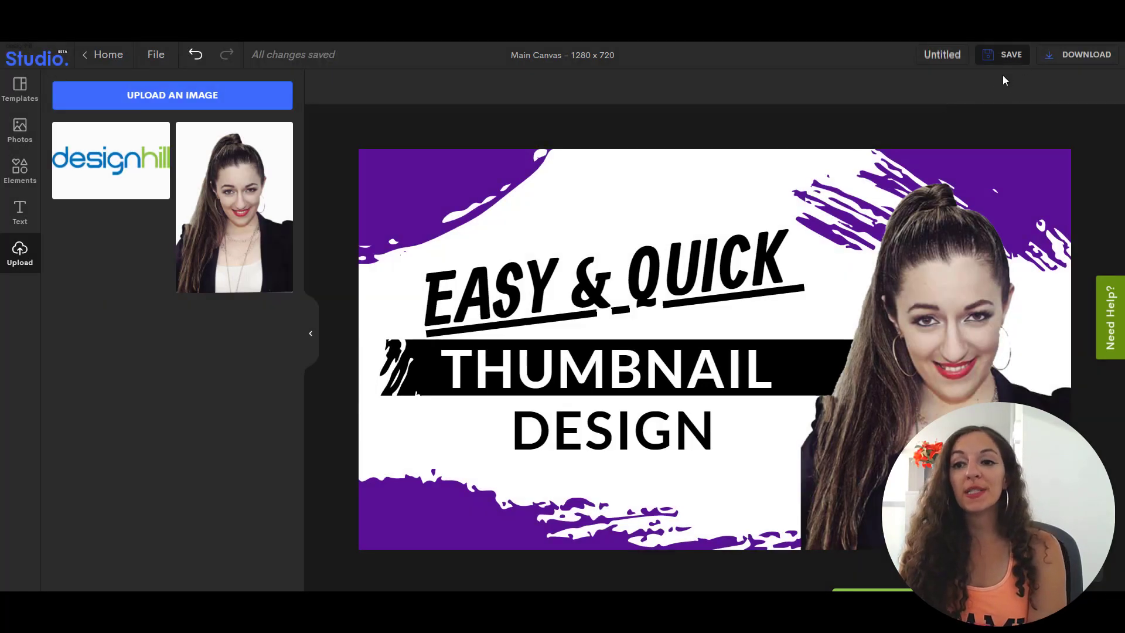
Download the thumbnail as a PNG at 1x size, without transparency or compression, and open the downloaded file.
left_click(1079, 56)
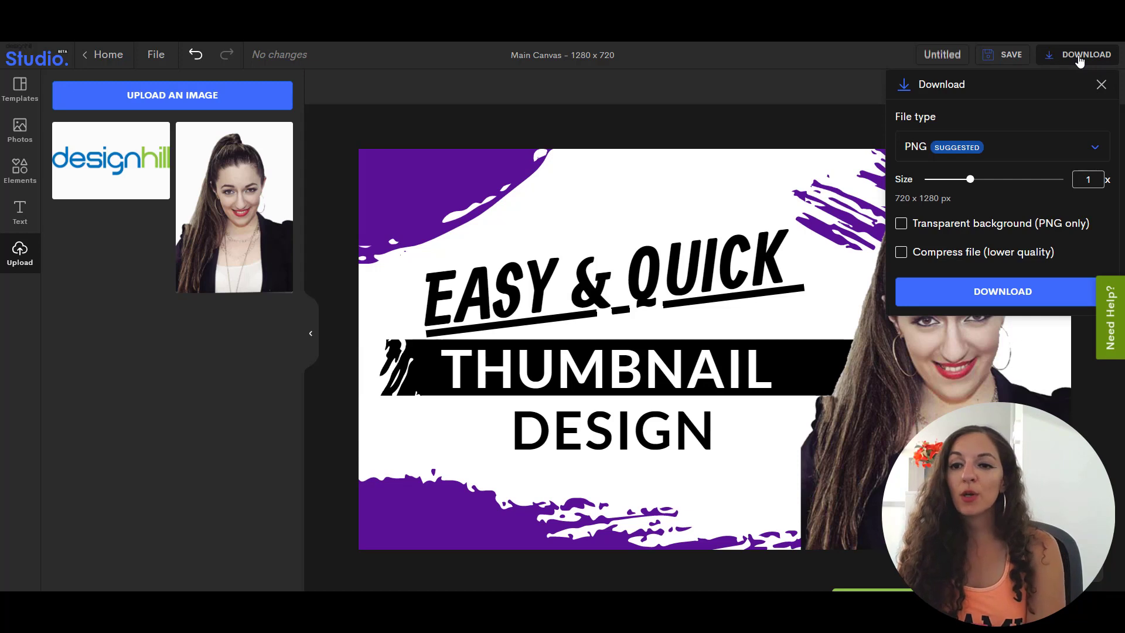
left_click(1056, 151)
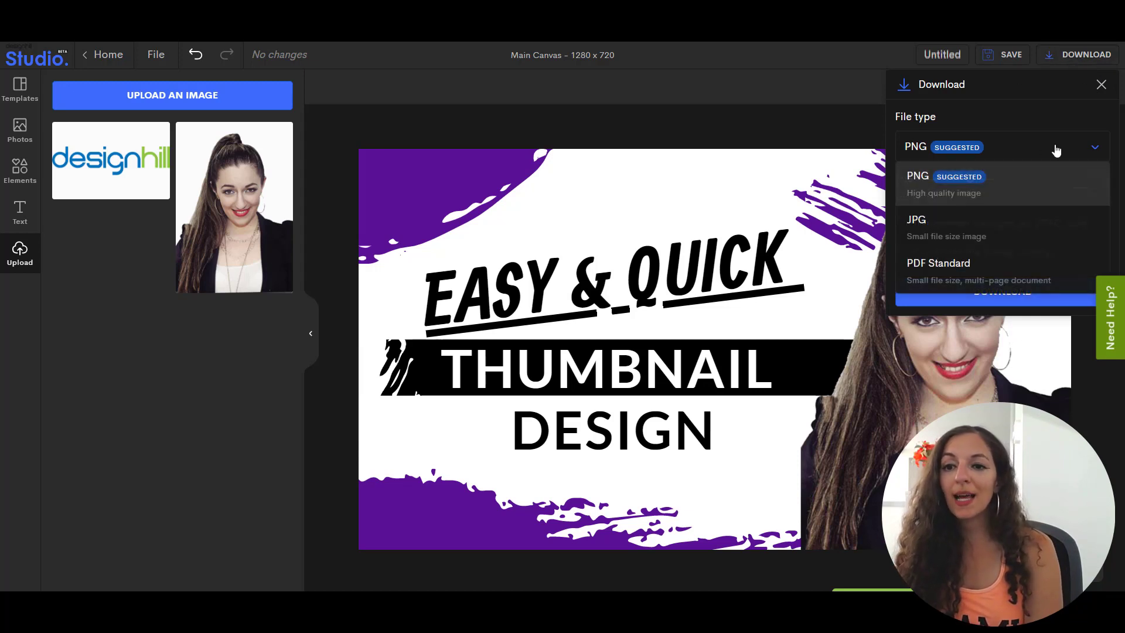
left_click(1025, 188)
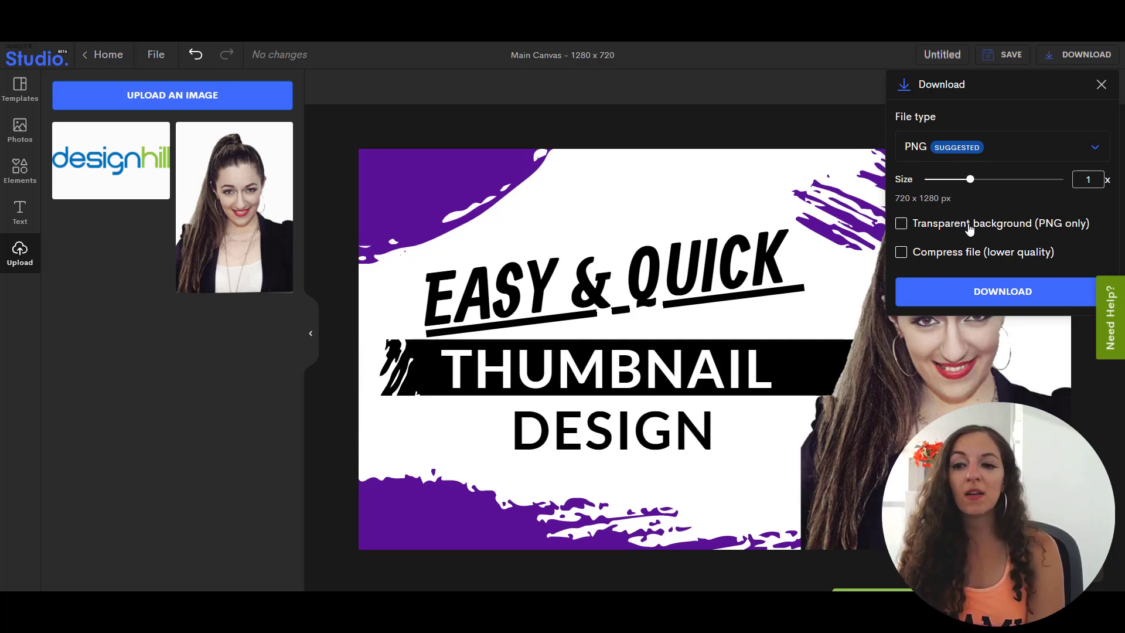
left_click(988, 293)
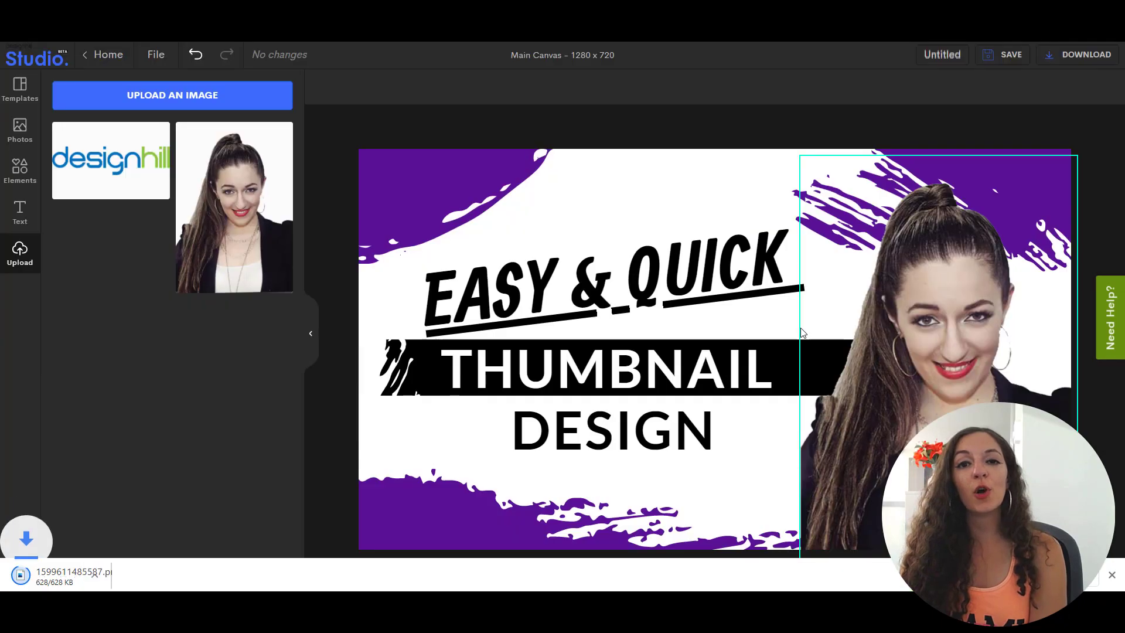
left_click(102, 577)
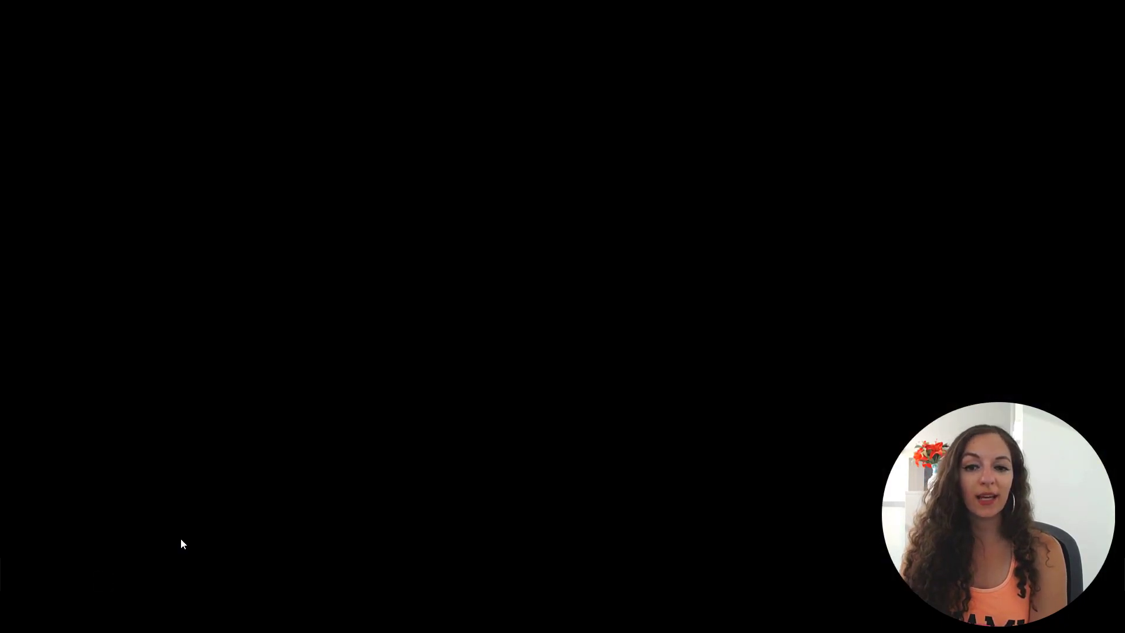